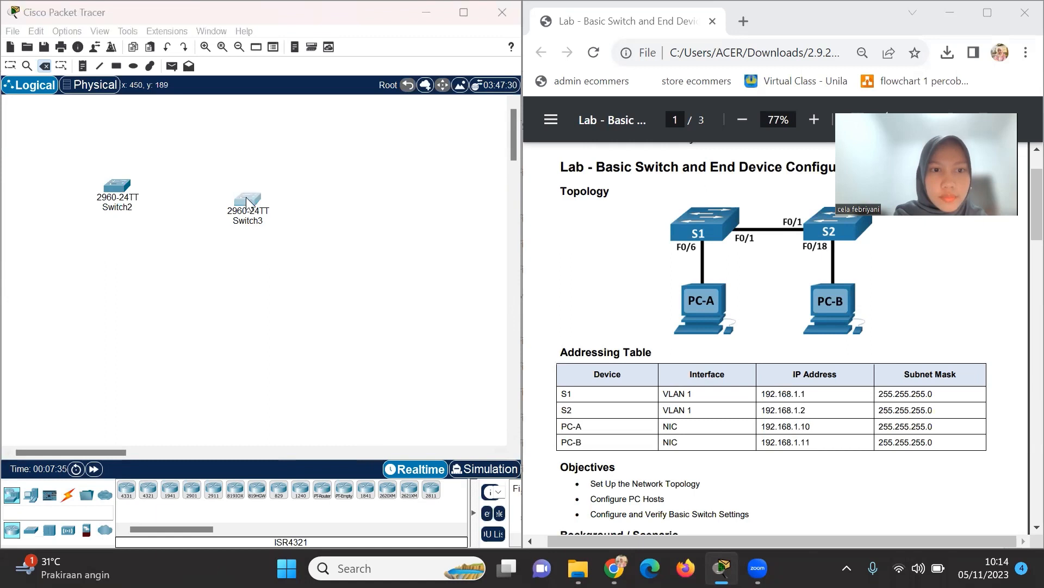
Keep Switch3, shift it slightly up, and place two generic PCs below the switches.
click(308, 306)
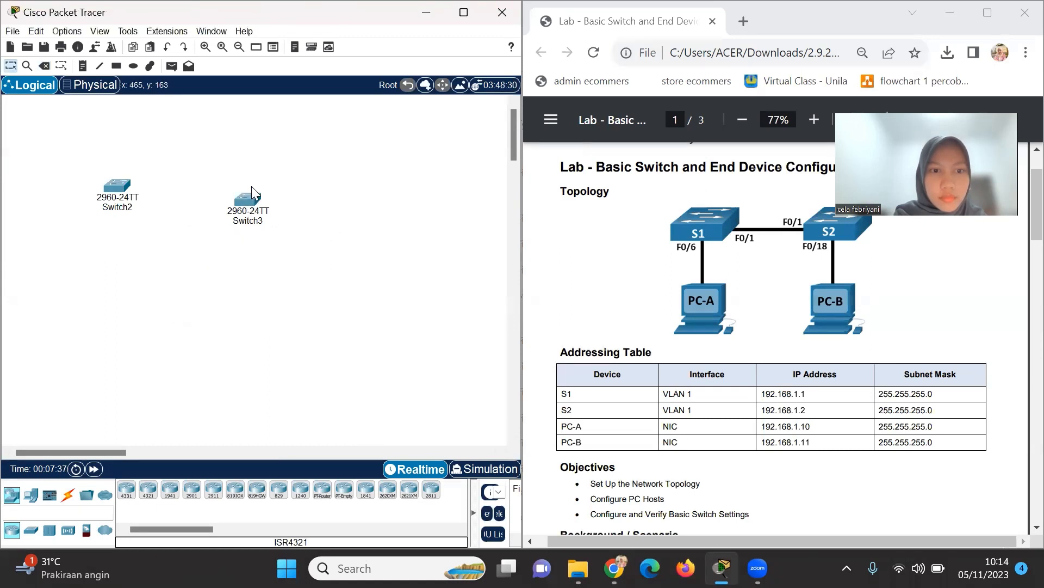
mouse_move(249, 202)
mouse_down()
mouse_move(249, 179)
mouse_move(247, 192)
mouse_up()
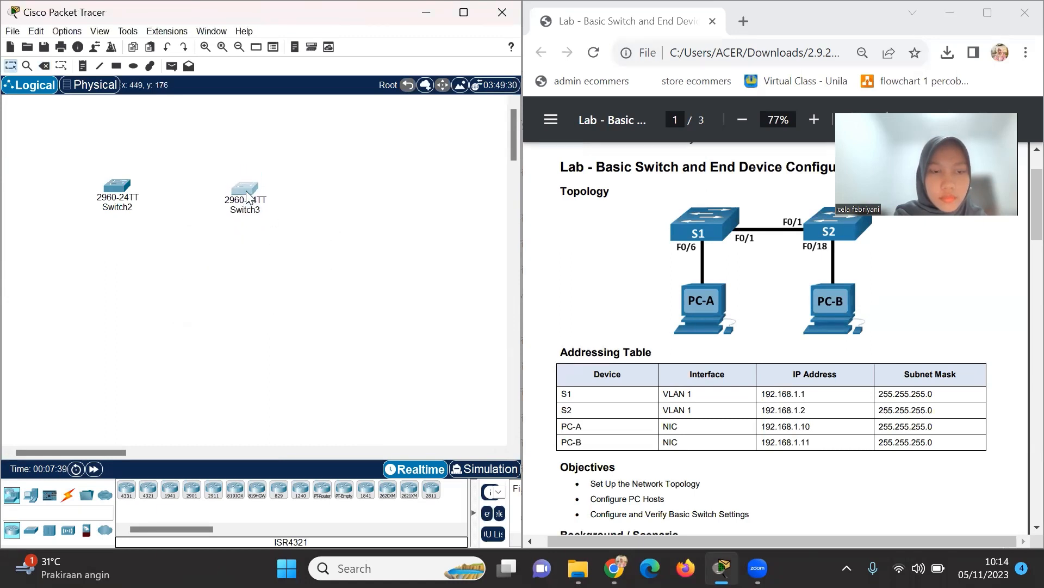
click(31, 495)
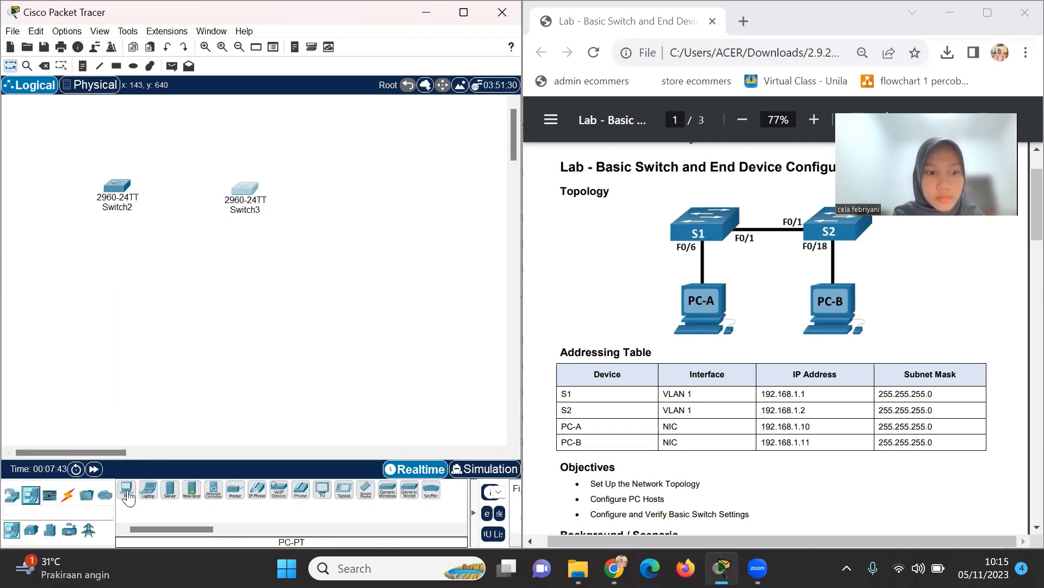
drag(129, 498, 110, 295)
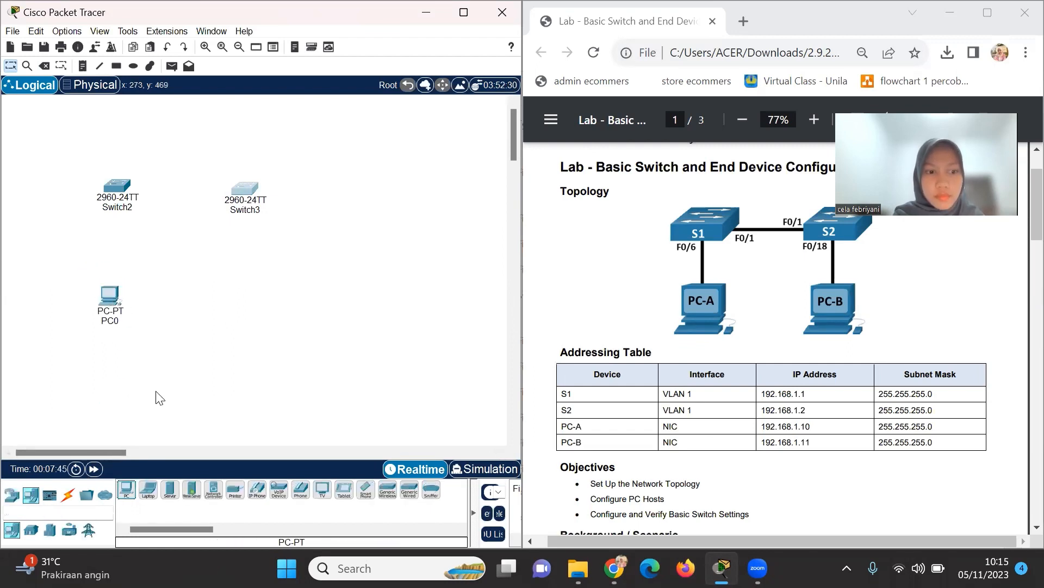
drag(128, 495, 245, 305)
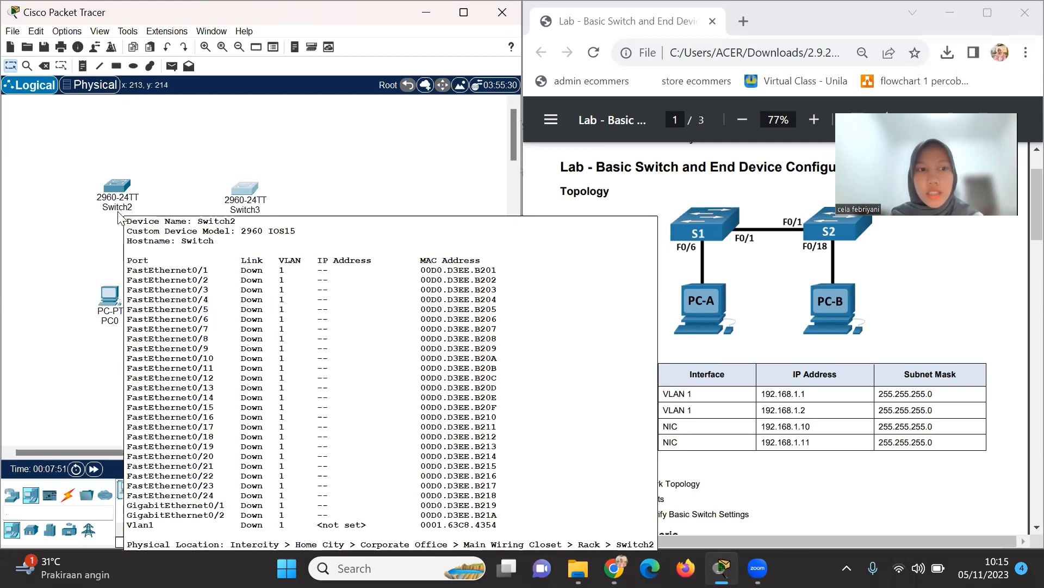
Rename the two switches to S1 and S2.
click(139, 210)
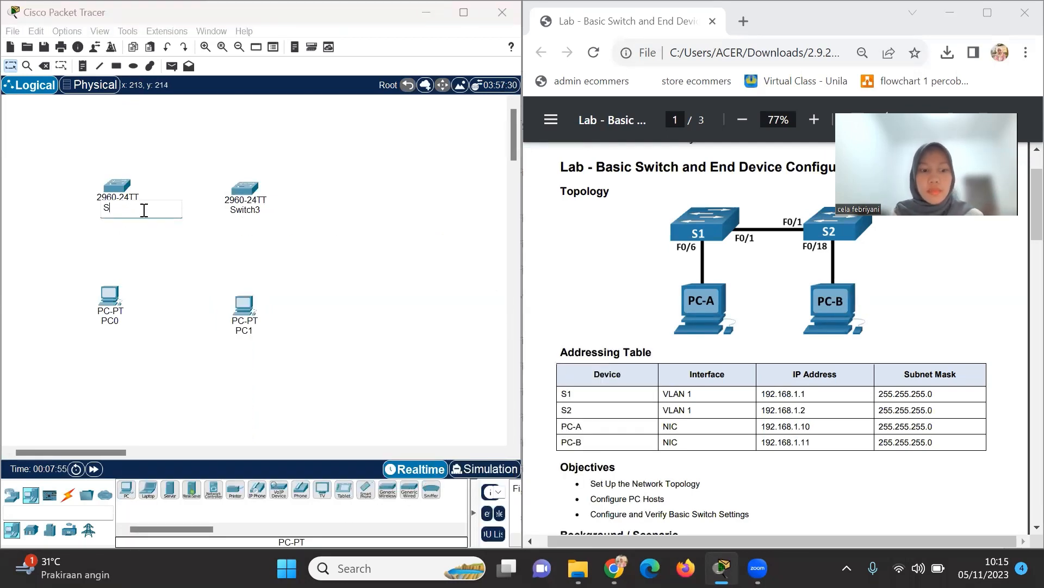
click(258, 211)
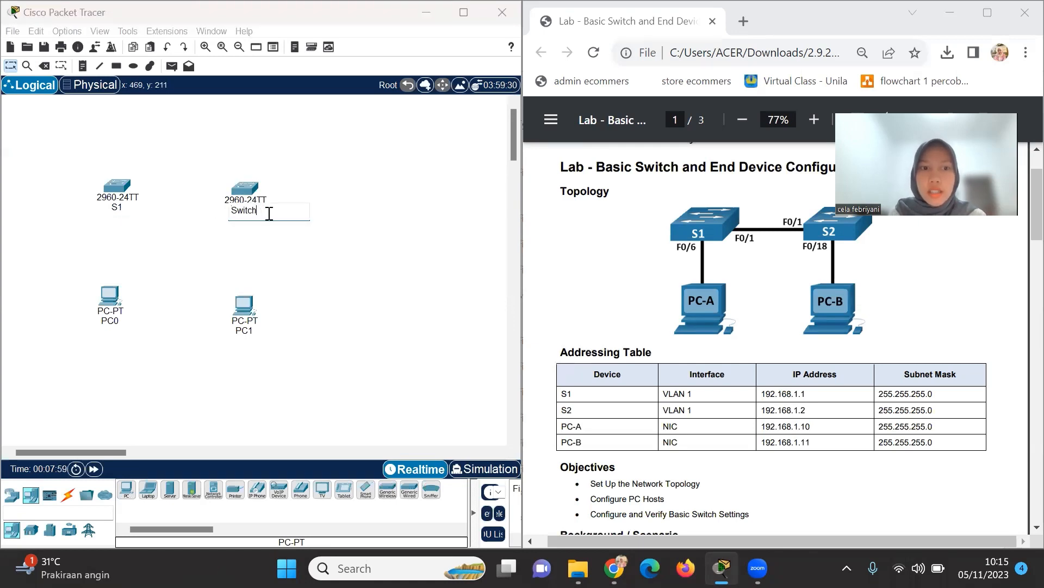
key(BackSpace)
key(BackSpace)
key(BackSpace)
key(BackSpace)
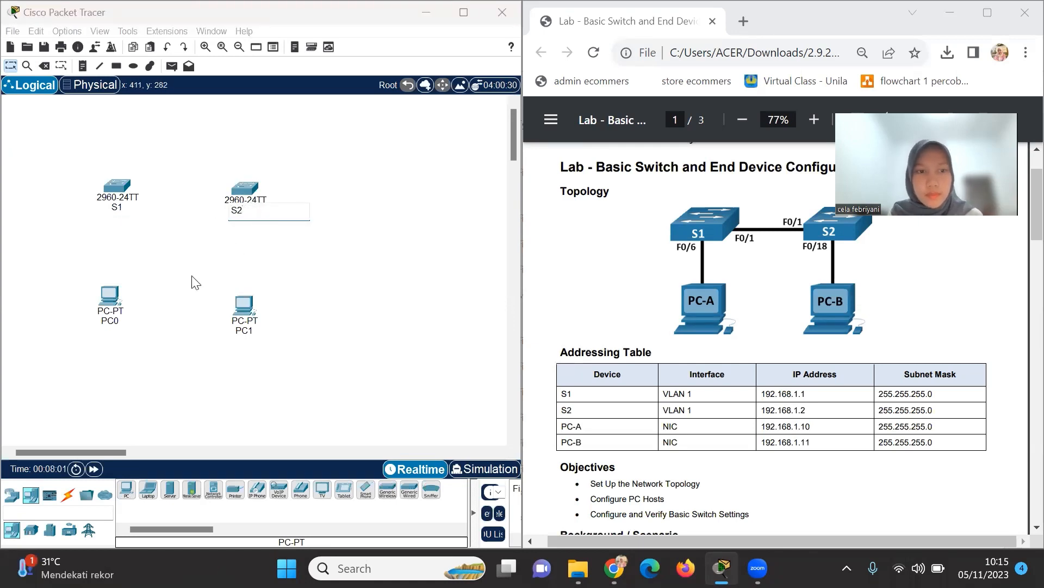
click(158, 304)
Rename the PCs to PC-A and PC-B, and nudge PC-B slightly upward.
click(116, 322)
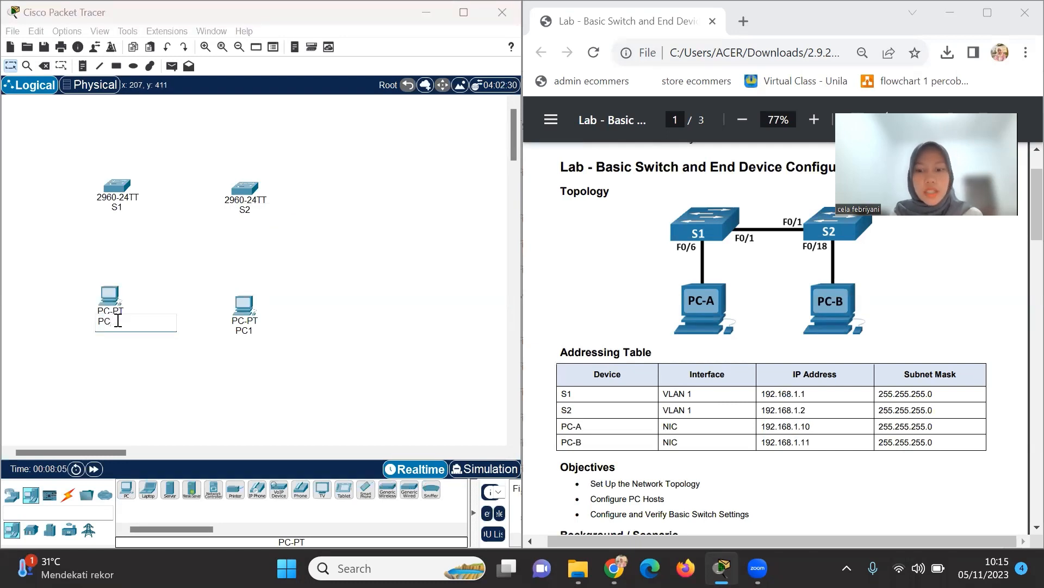
text(-A)
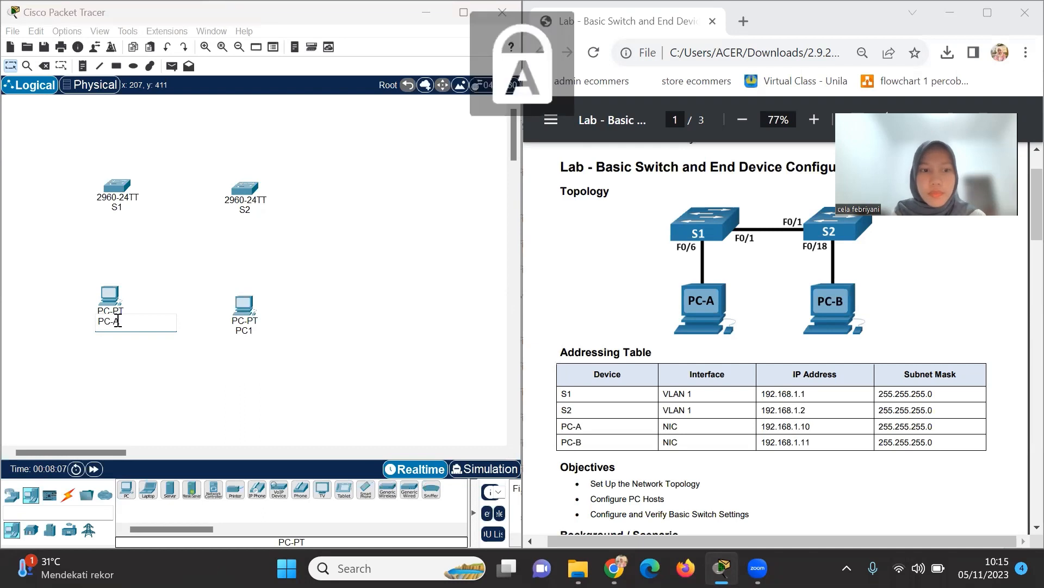
click(246, 332)
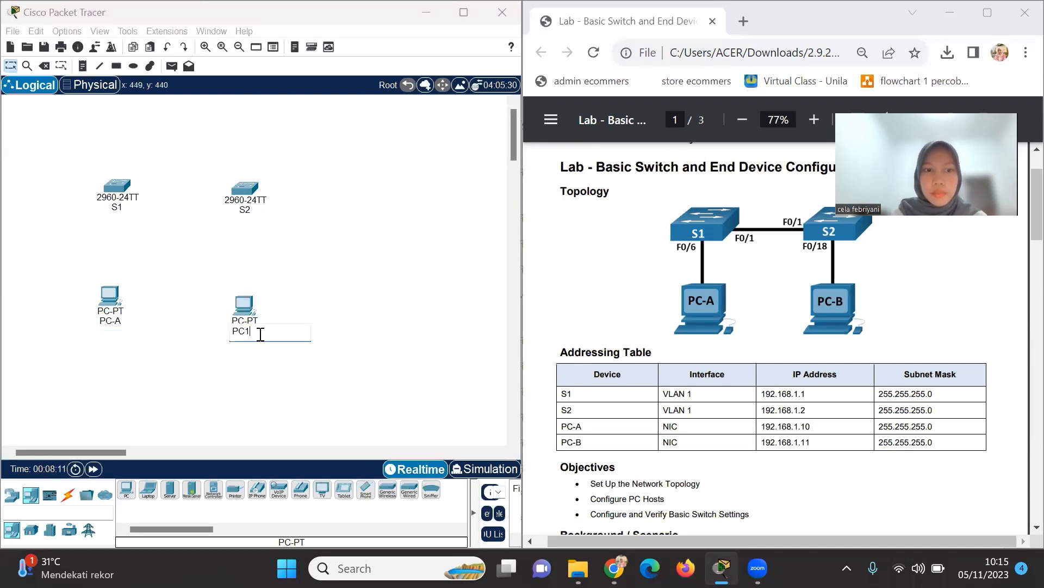
text(-B)
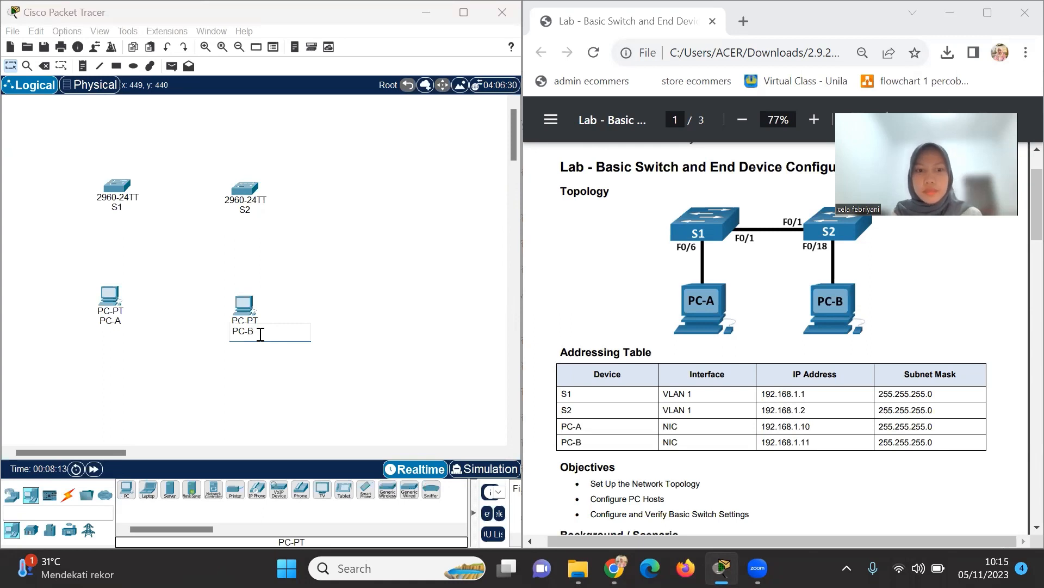
click(324, 277)
drag(243, 302, 245, 293)
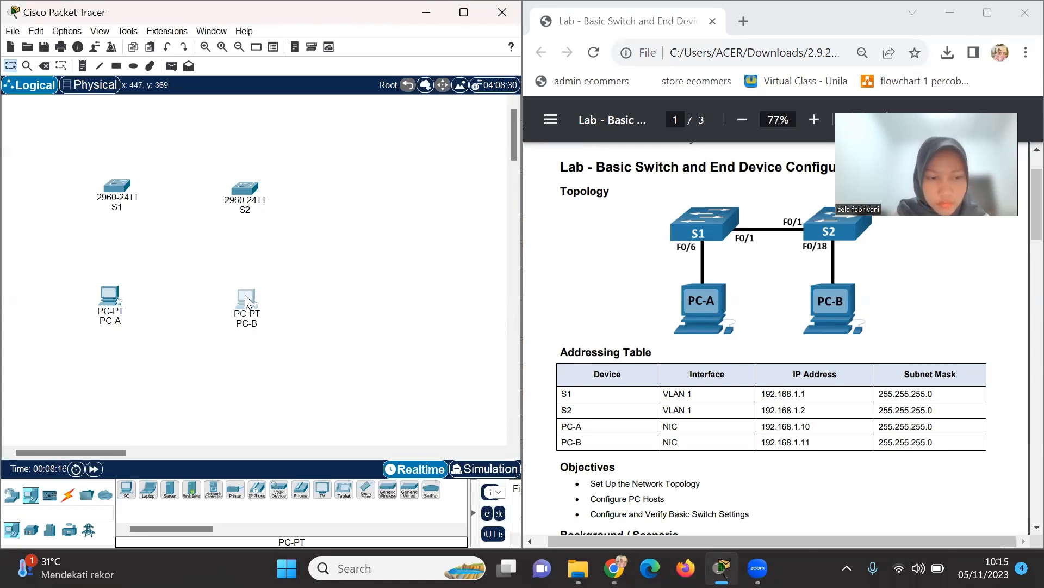
click(317, 330)
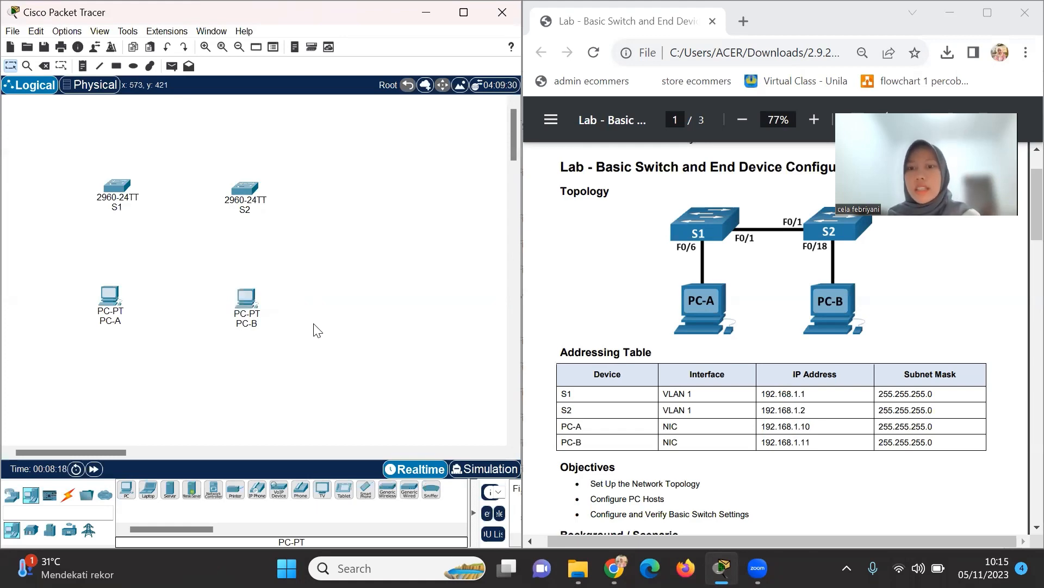
click(111, 305)
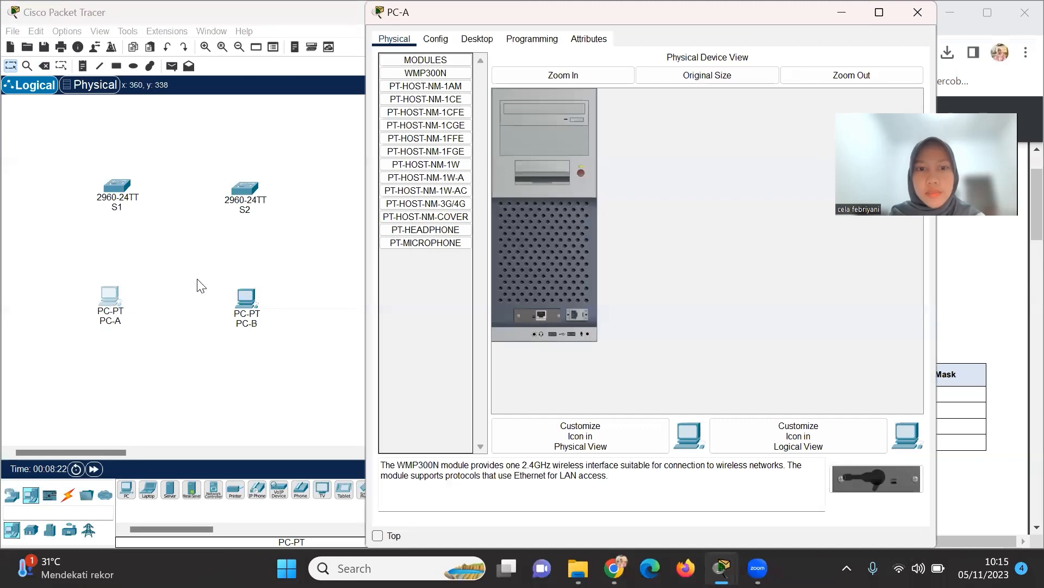
click(201, 285)
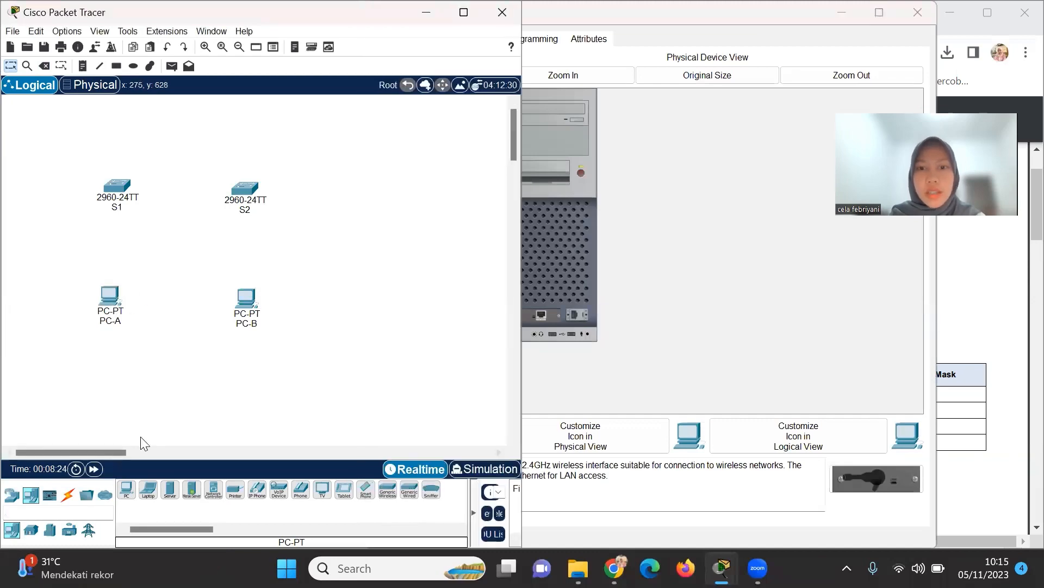
click(916, 17)
click(916, 17)
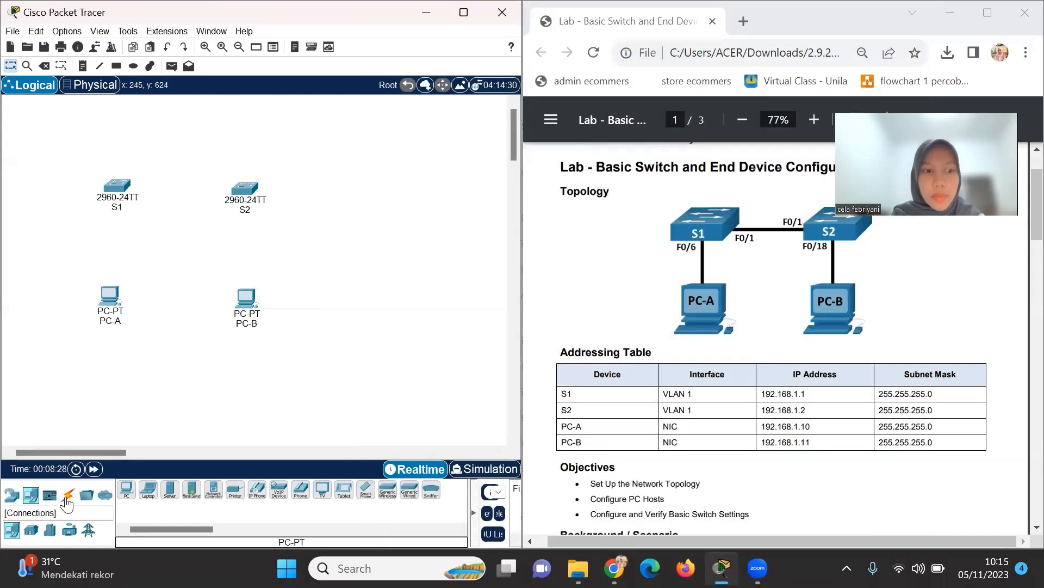
Link PC-A FastEthernet0 to S1 FastEthernet0/6 with a copper straight-through cable.
click(68, 497)
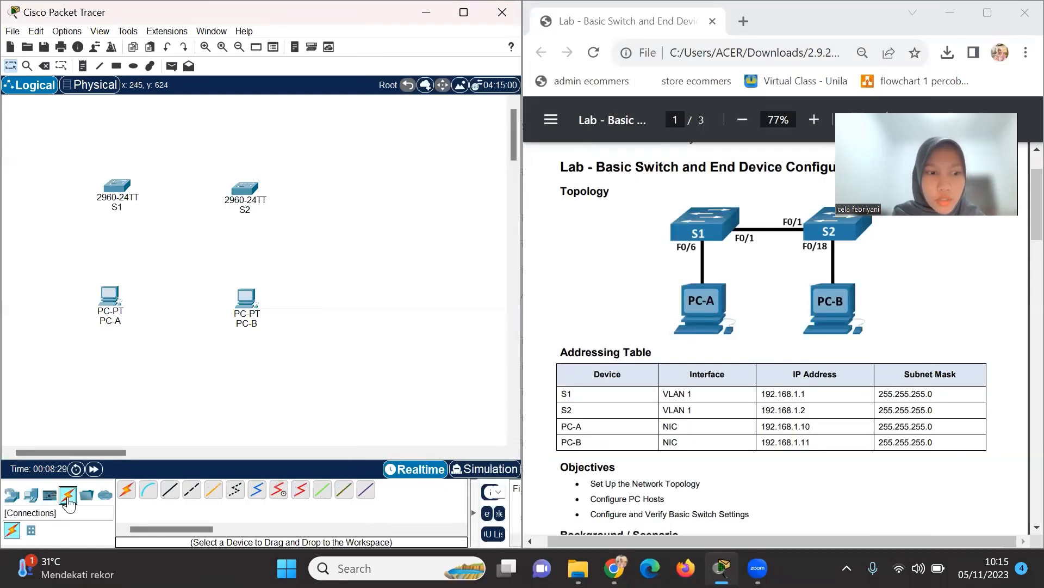
click(173, 493)
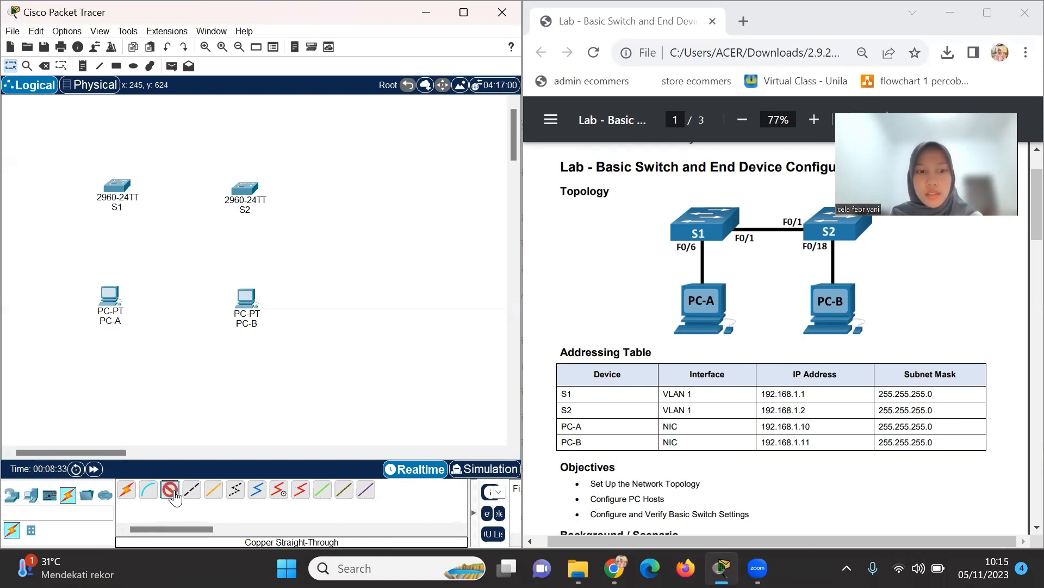
click(108, 296)
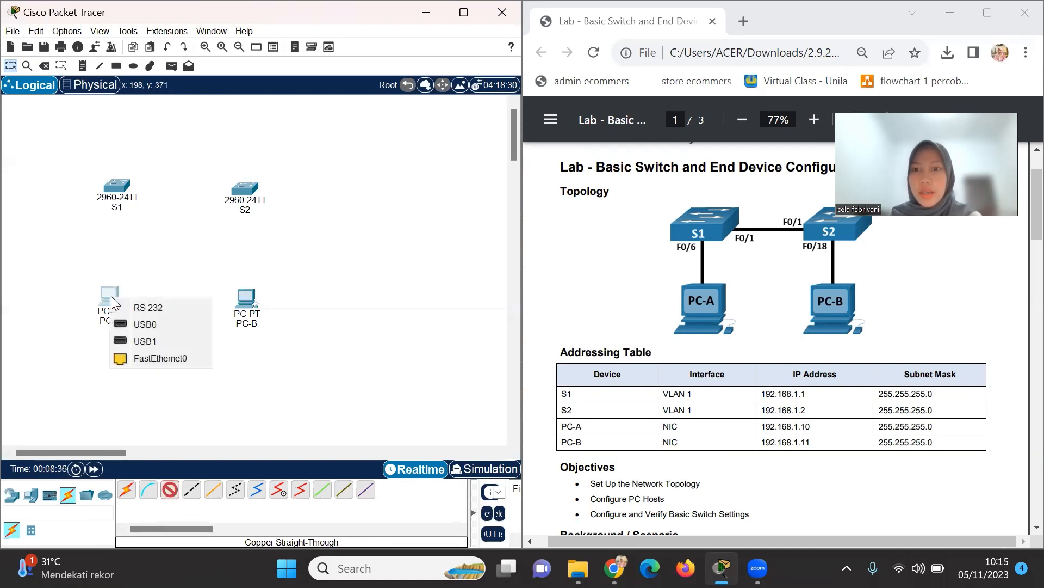
click(157, 357)
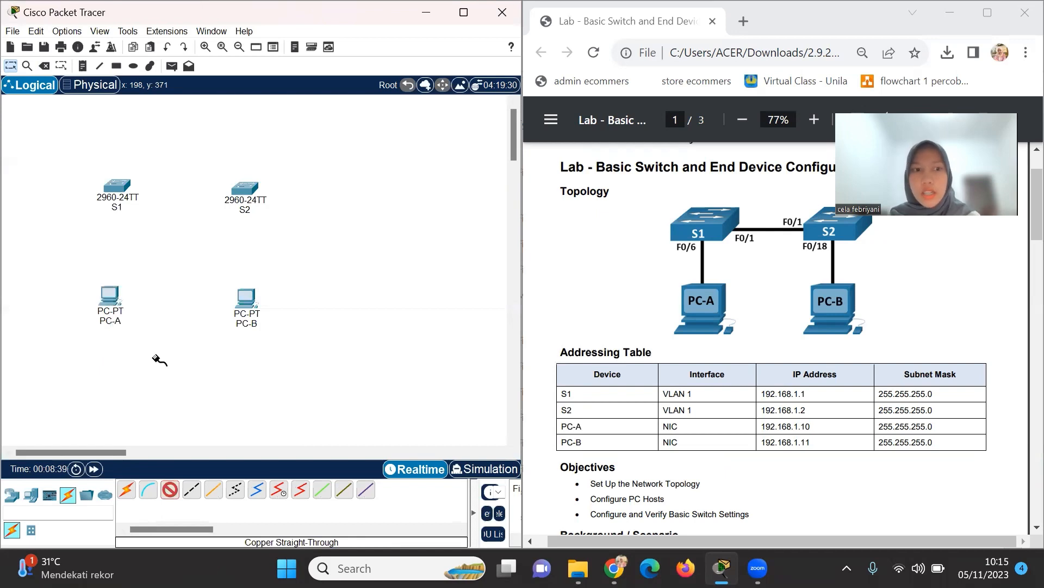
click(116, 184)
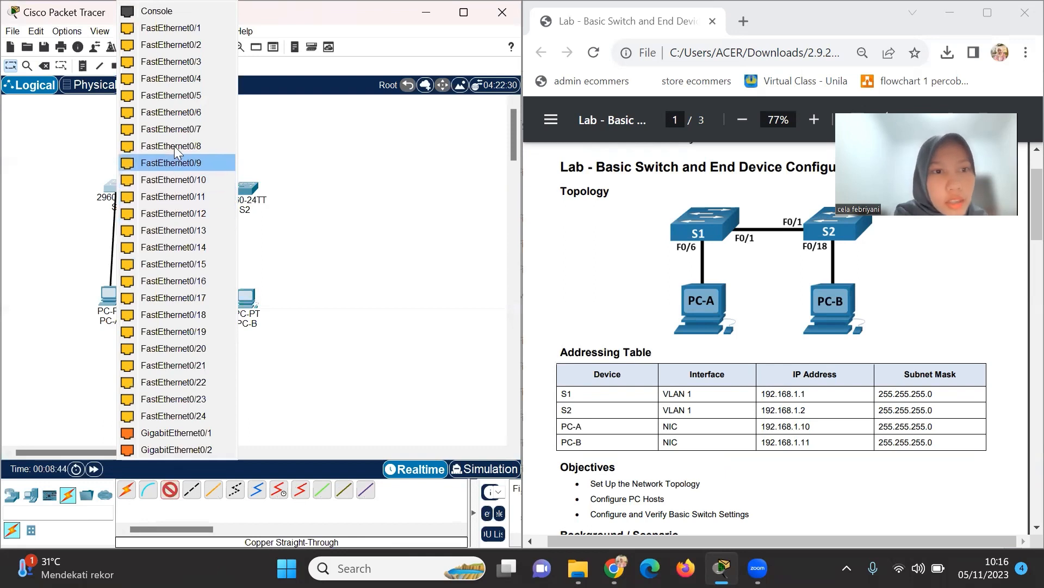
click(170, 112)
drag(112, 298, 116, 300)
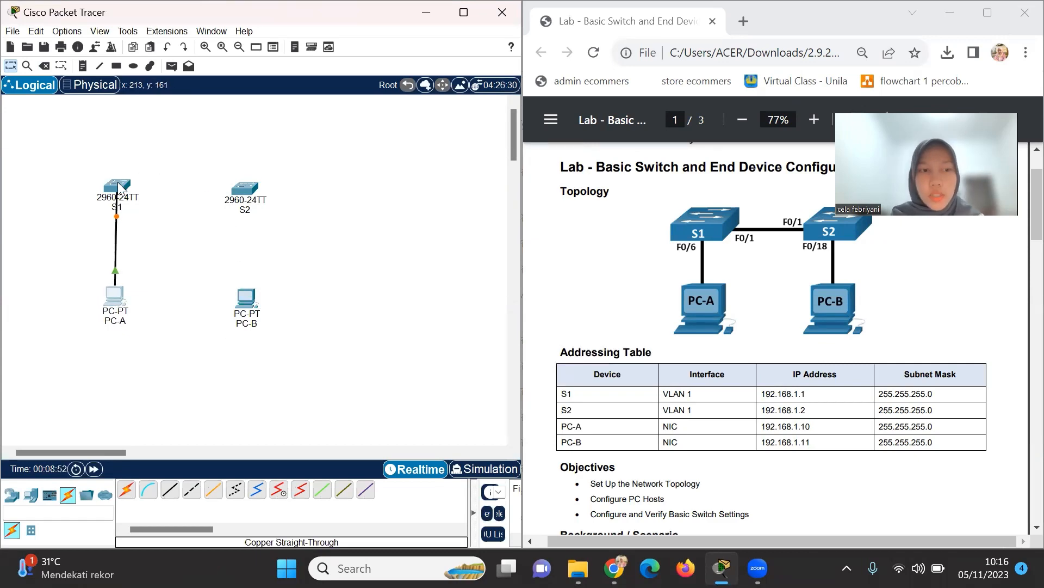
click(175, 494)
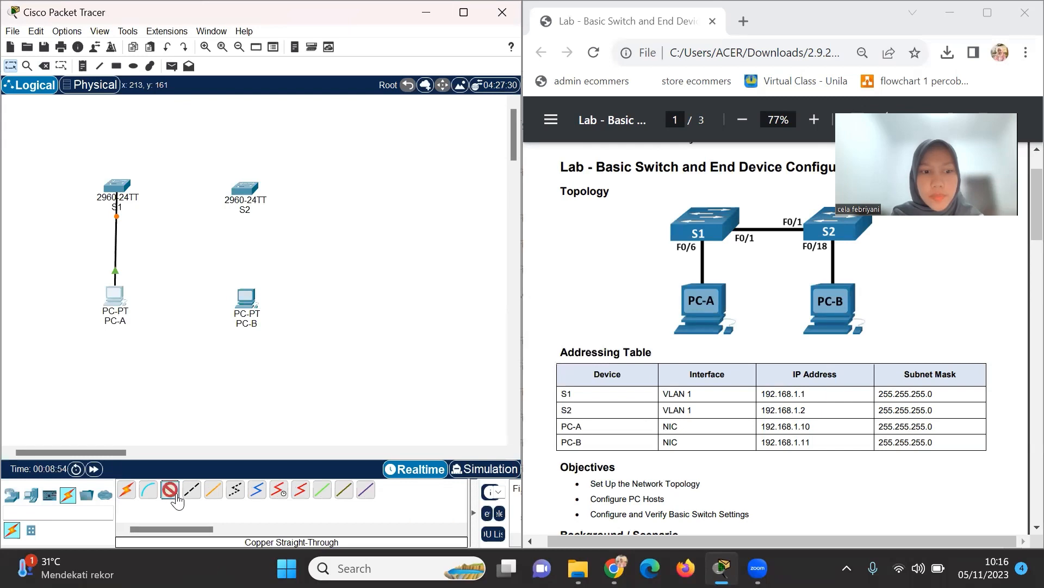
Cable S1 FastEthernet0/1 to S2 FastEthernet0/1.
click(124, 189)
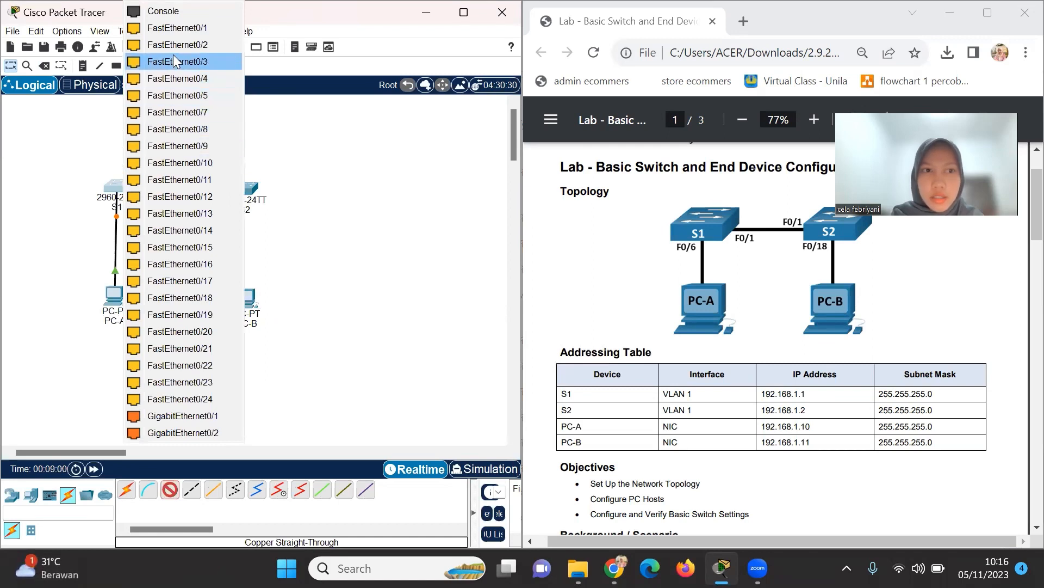
click(182, 29)
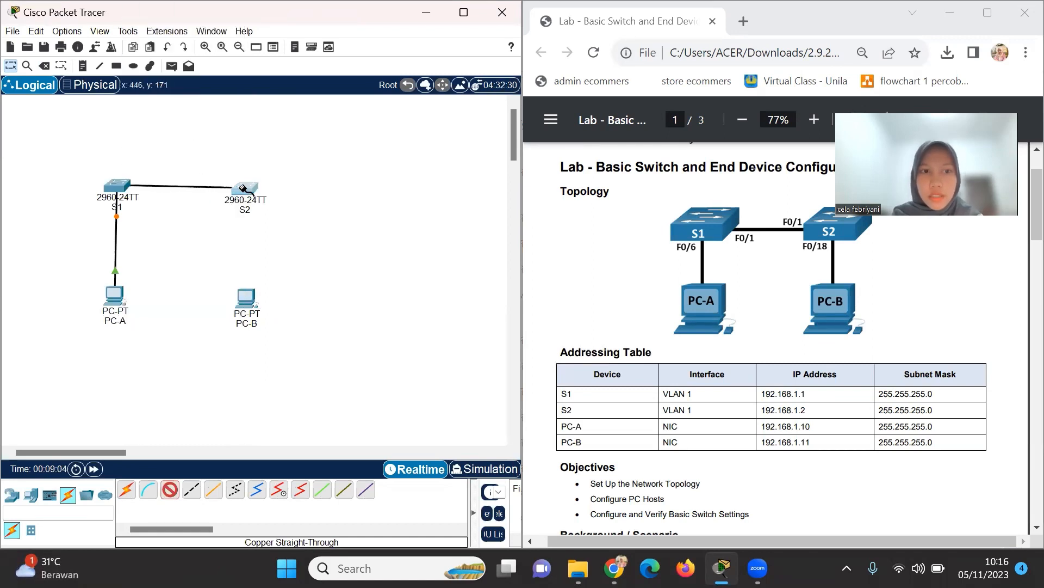
click(242, 188)
click(281, 30)
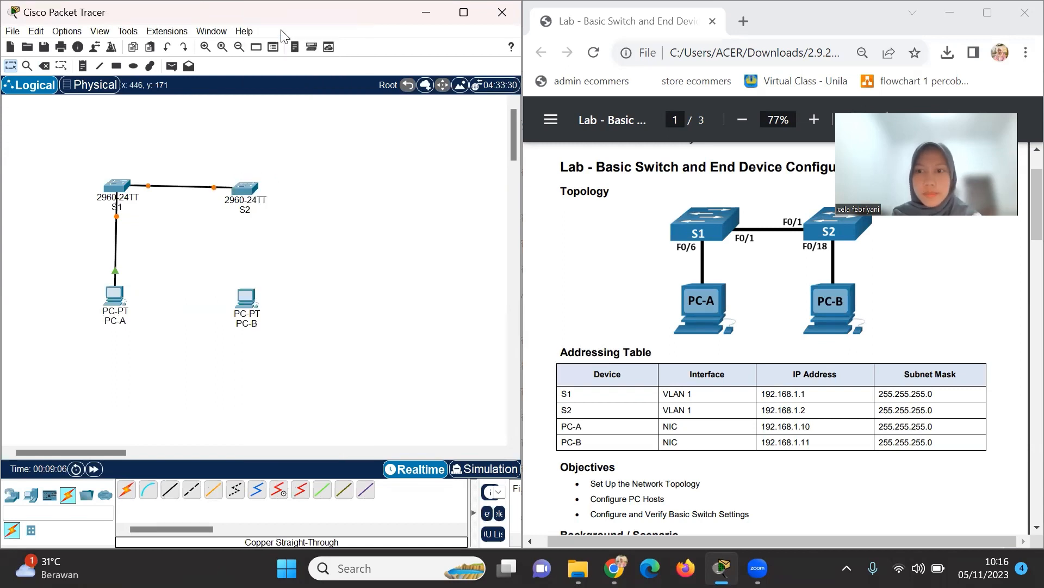
Cable S2 FastEthernet0/18 to PC-B FastEthernet0 with copper straight-through.
click(172, 488)
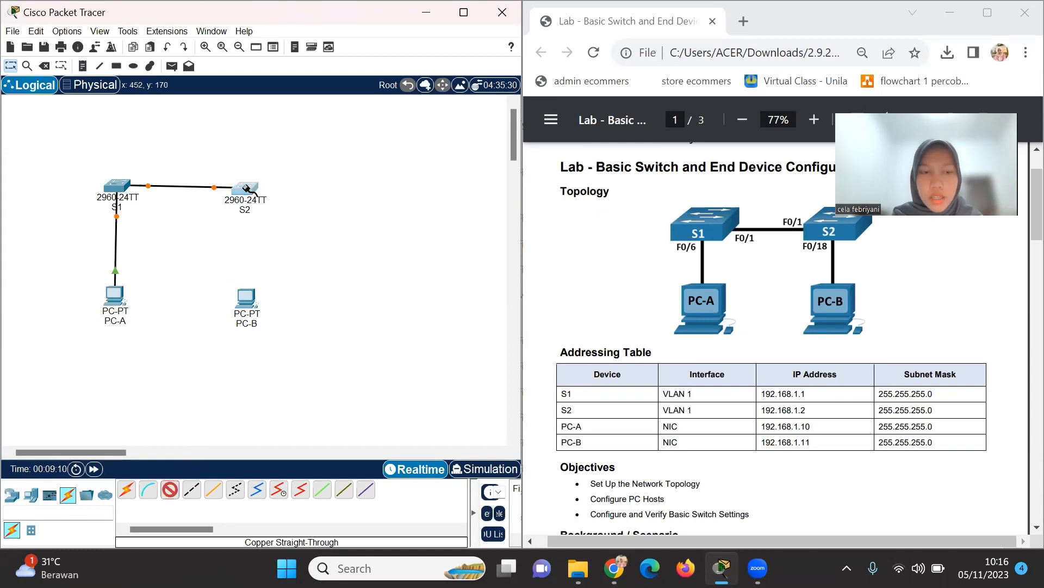
click(246, 188)
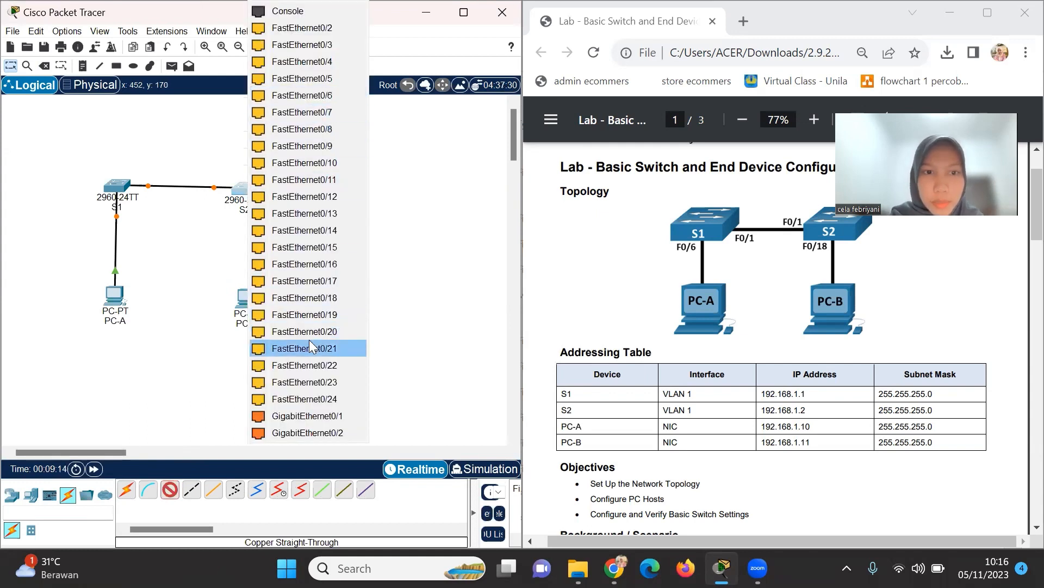
click(315, 298)
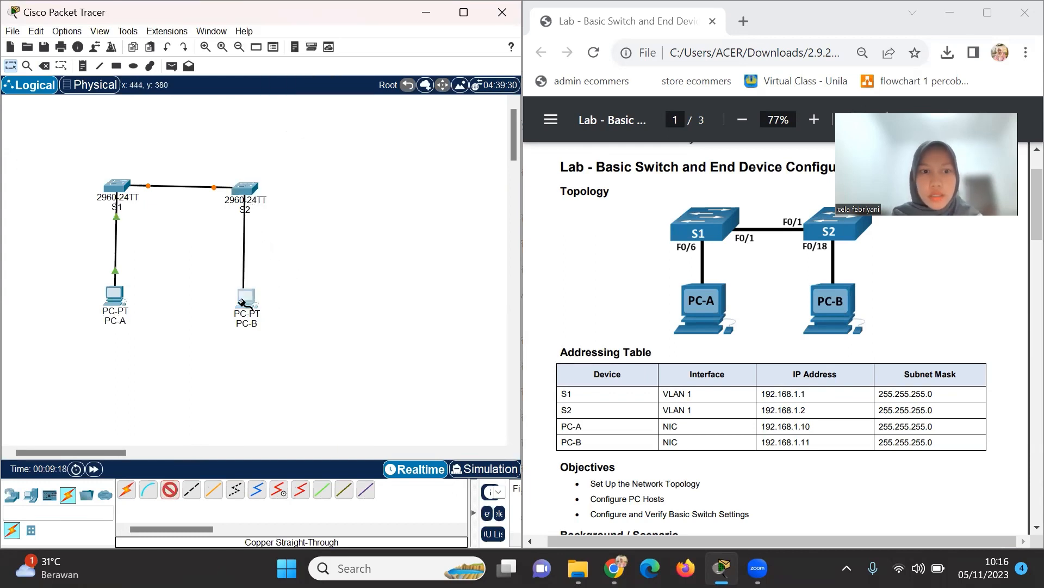
click(245, 299)
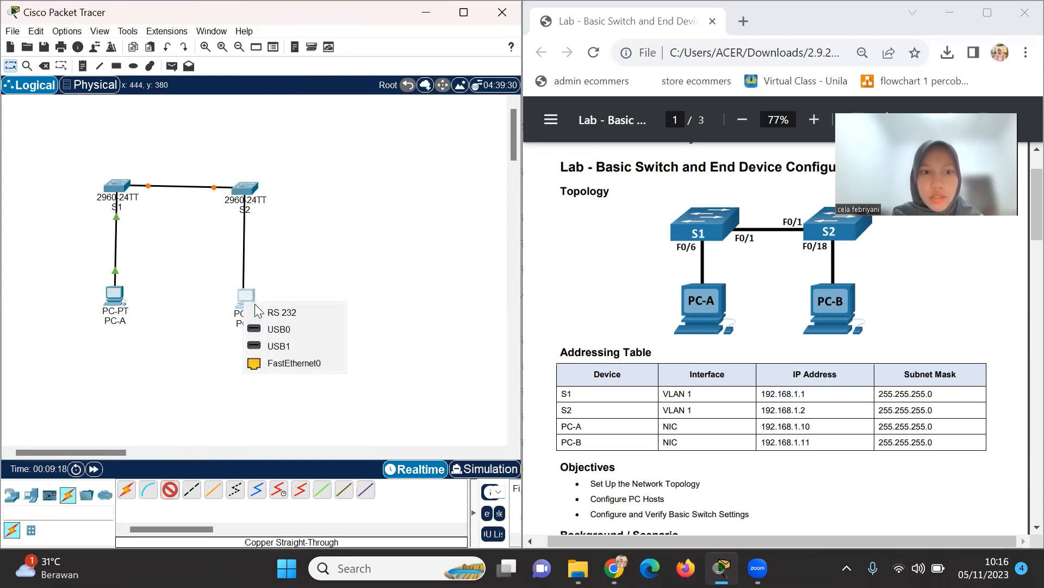
click(284, 363)
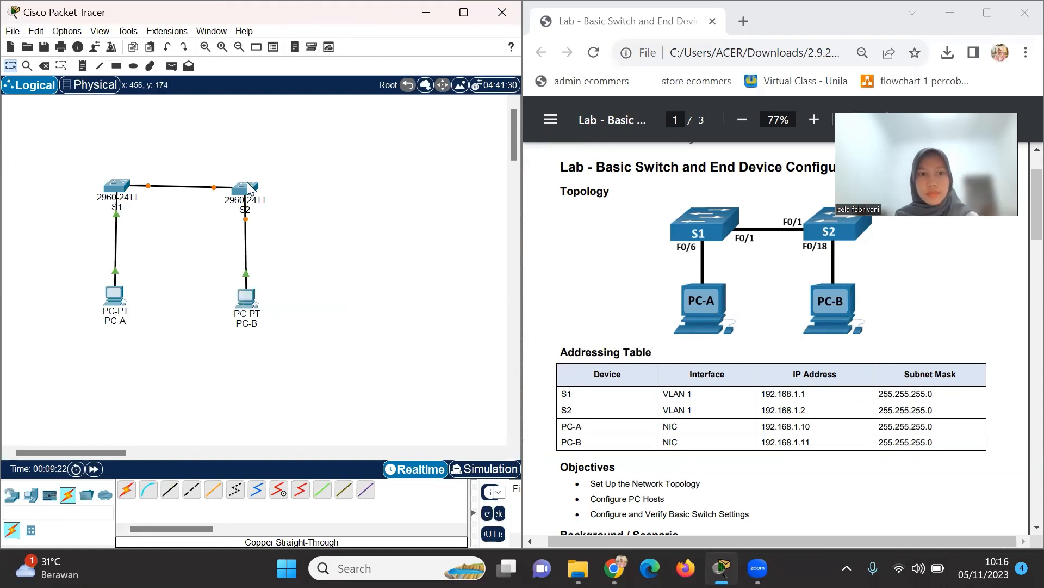
Nudge S2 slightly and open PC-A's device window.
drag(242, 190, 246, 186)
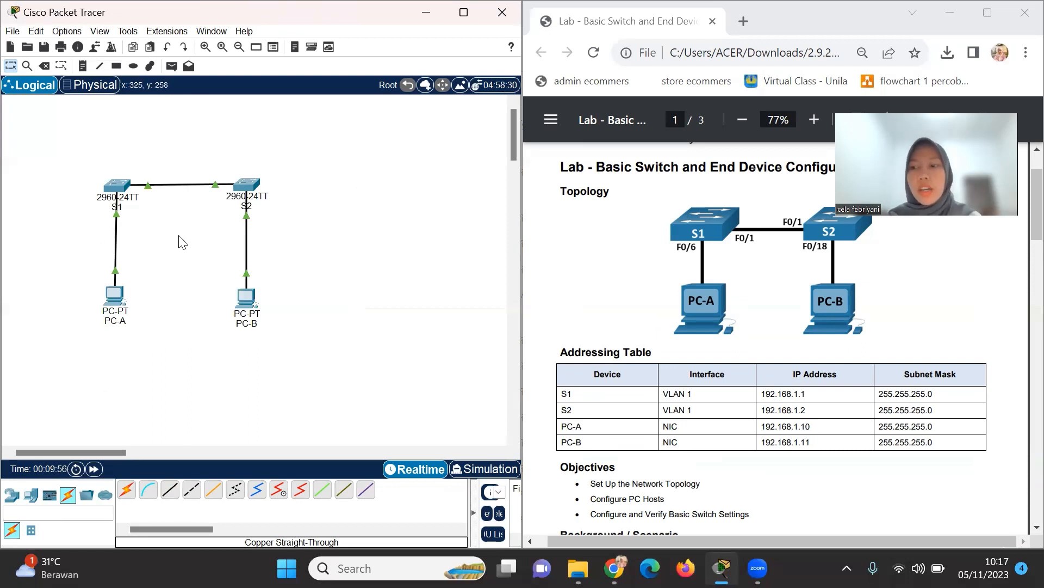
click(116, 296)
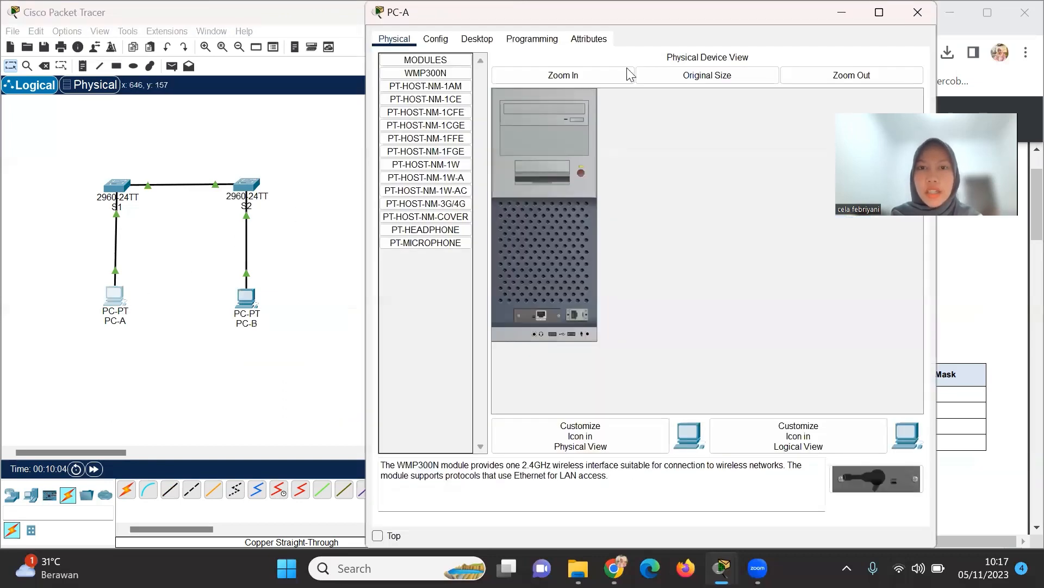
In PC-A's IP Configuration, enter 192.168.1.10 with subnet mask 255.255.255.0.
click(478, 39)
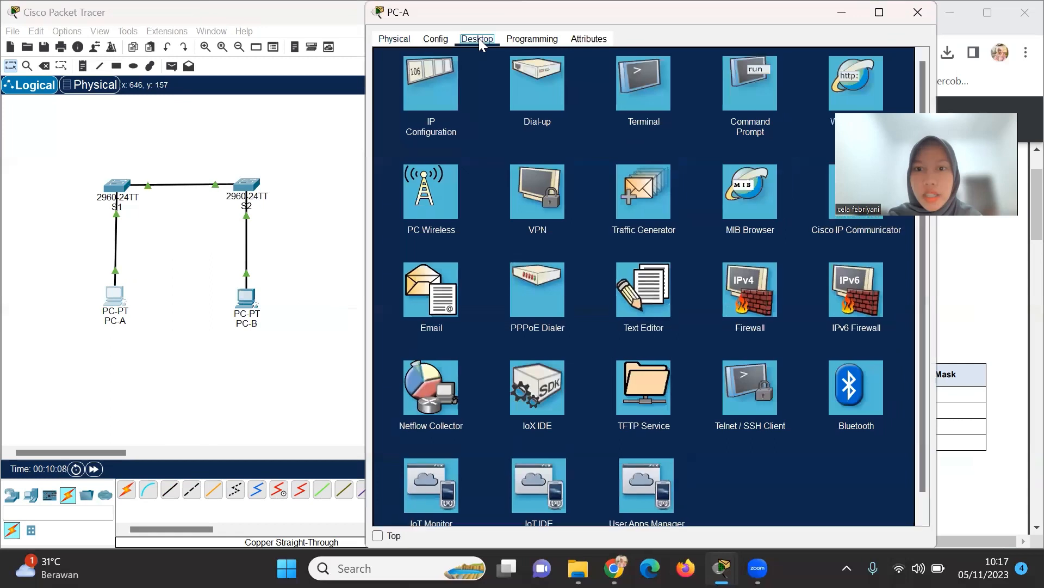
click(428, 88)
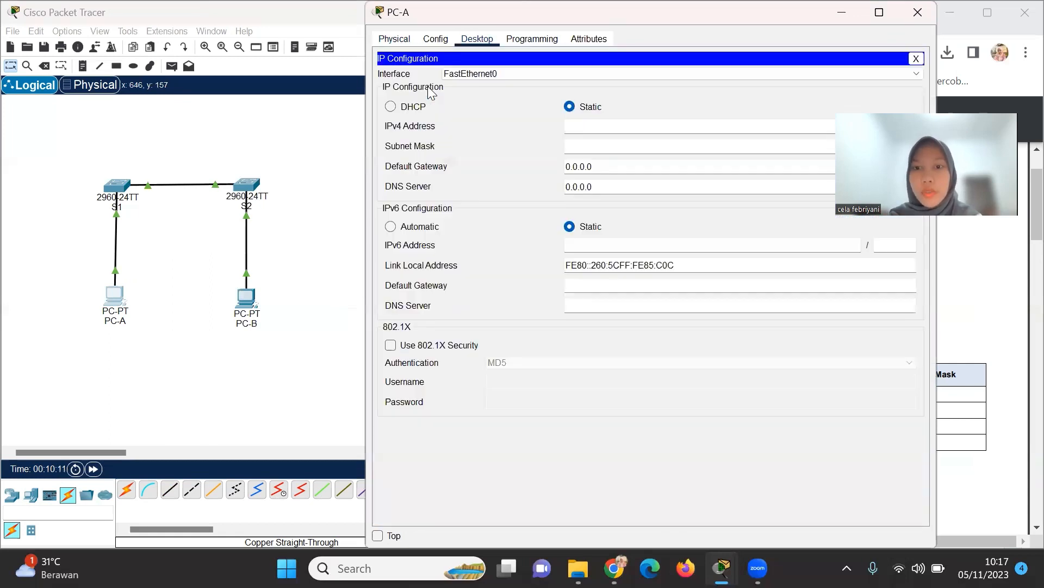
click(589, 123)
drag(652, 13, 641, 12)
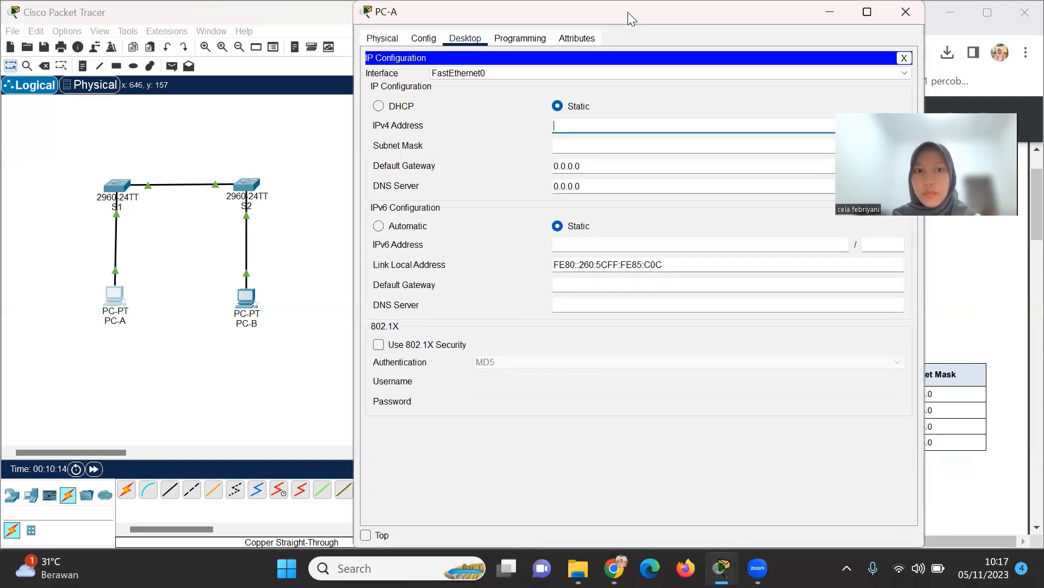
drag(627, 12, 312, 87)
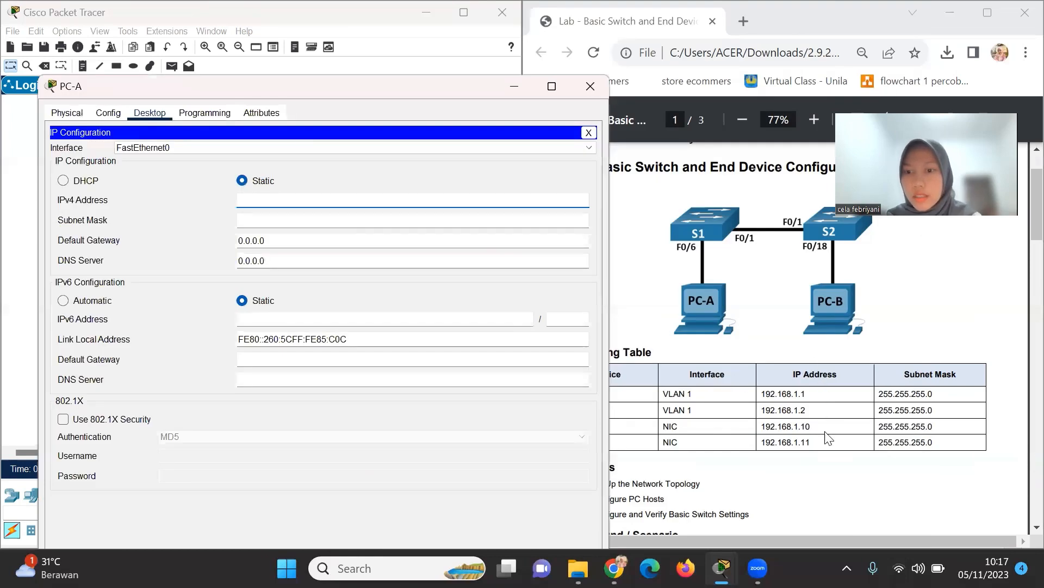
scroll(827, 438, down, 1)
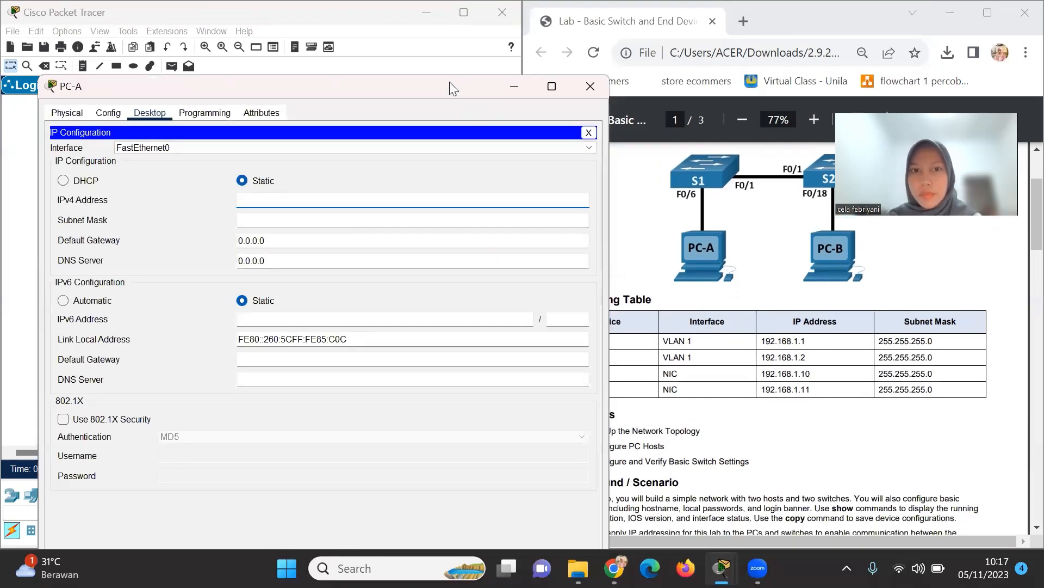
drag(449, 81, 477, 75)
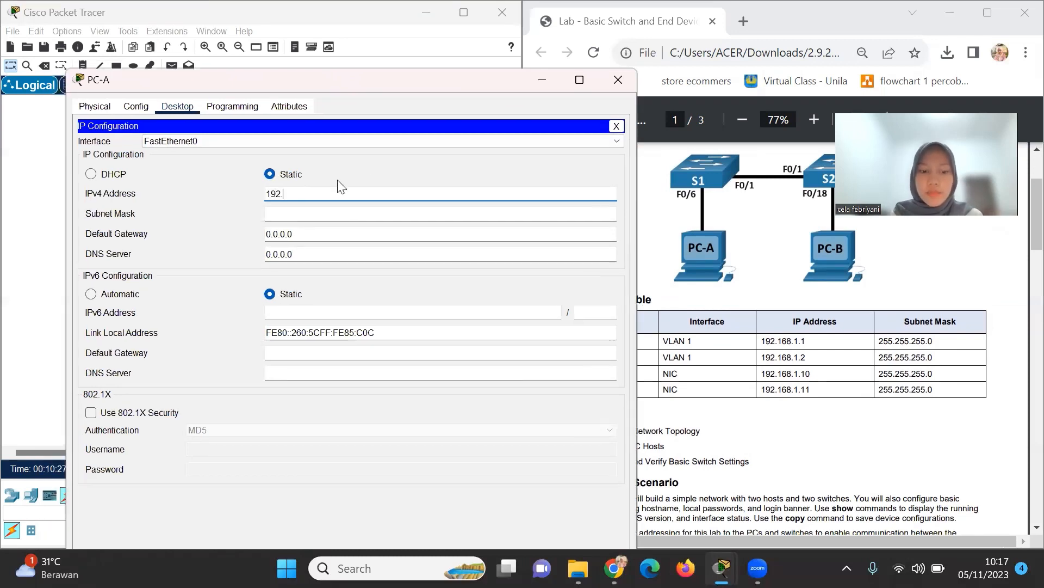
text(8.1.10)
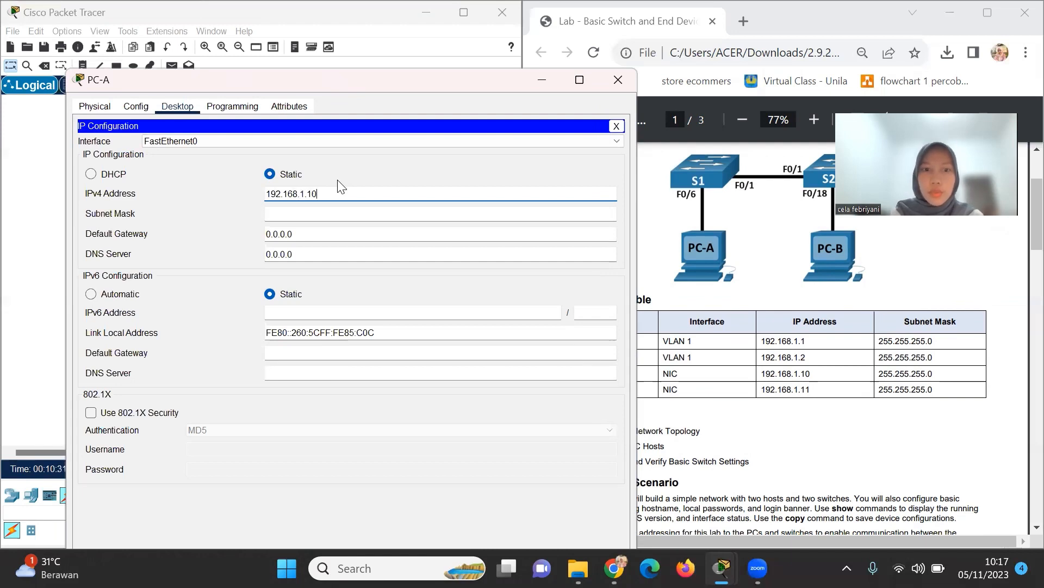
click(333, 215)
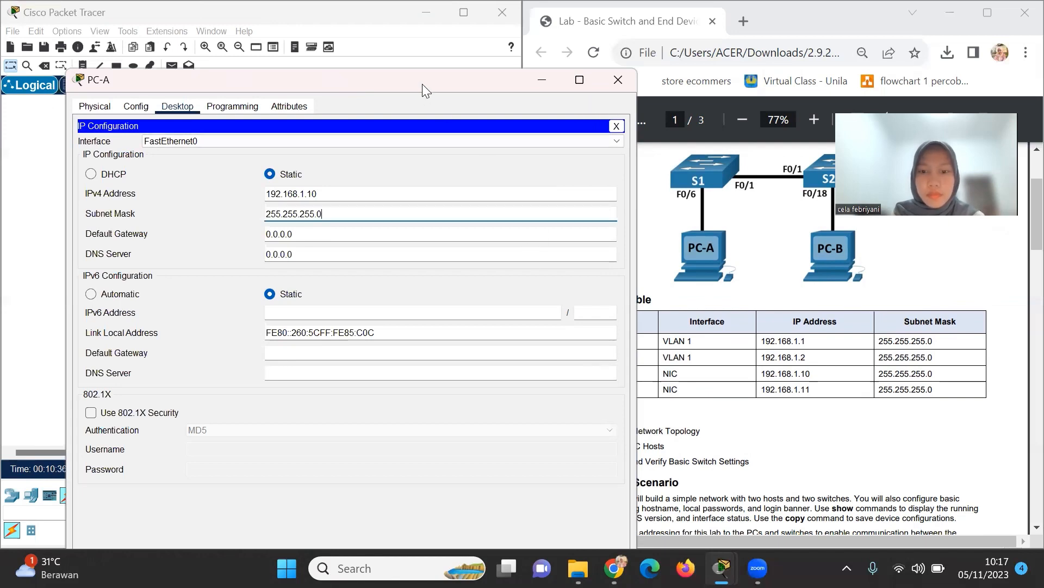
drag(422, 83, 483, 115)
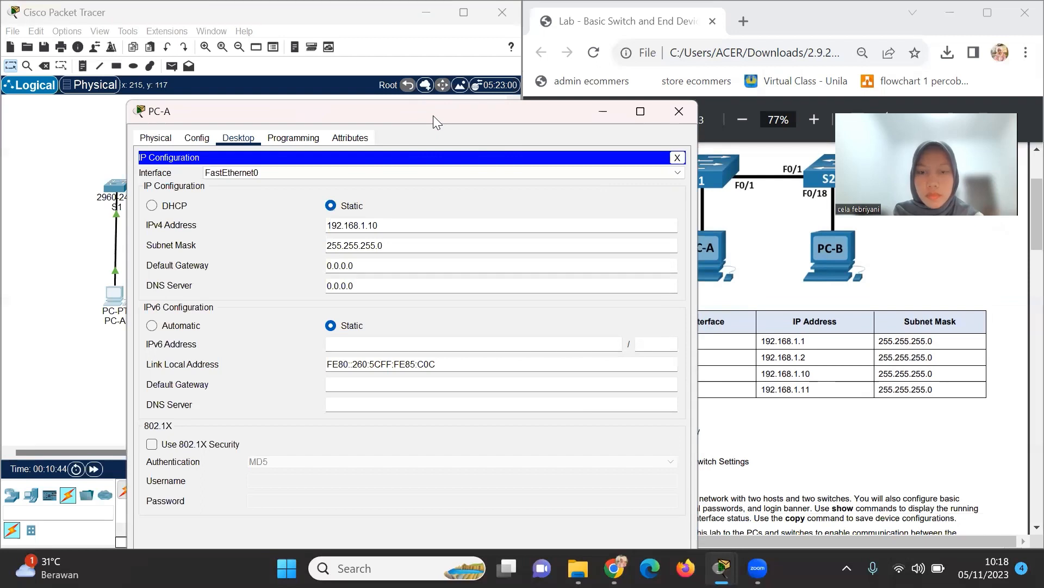
drag(433, 116, 448, 116)
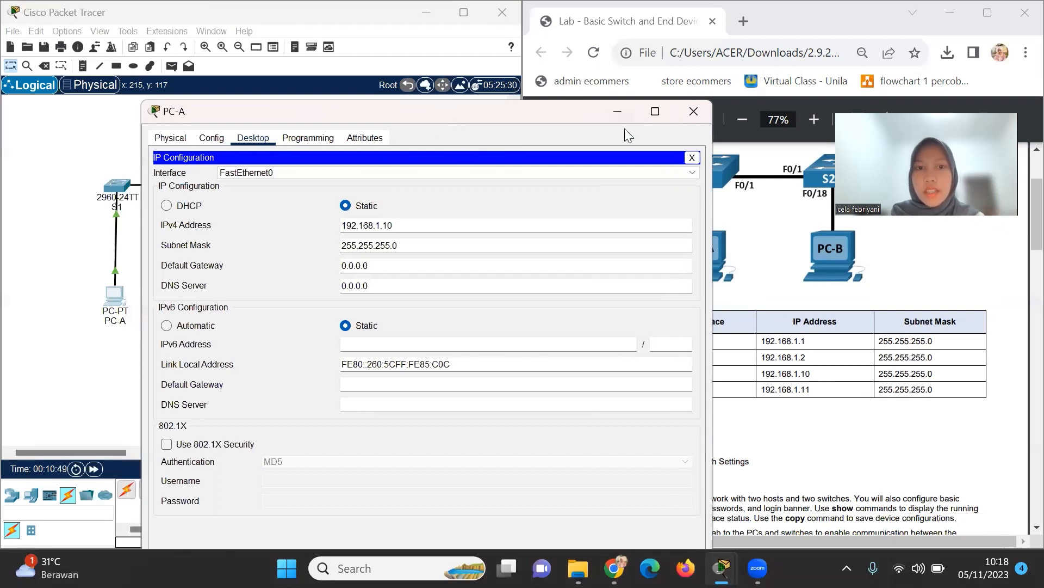
In PC-B's IP Configuration, enter 192.168.1.11 with mask 255.255.255.0, then close the window.
click(705, 114)
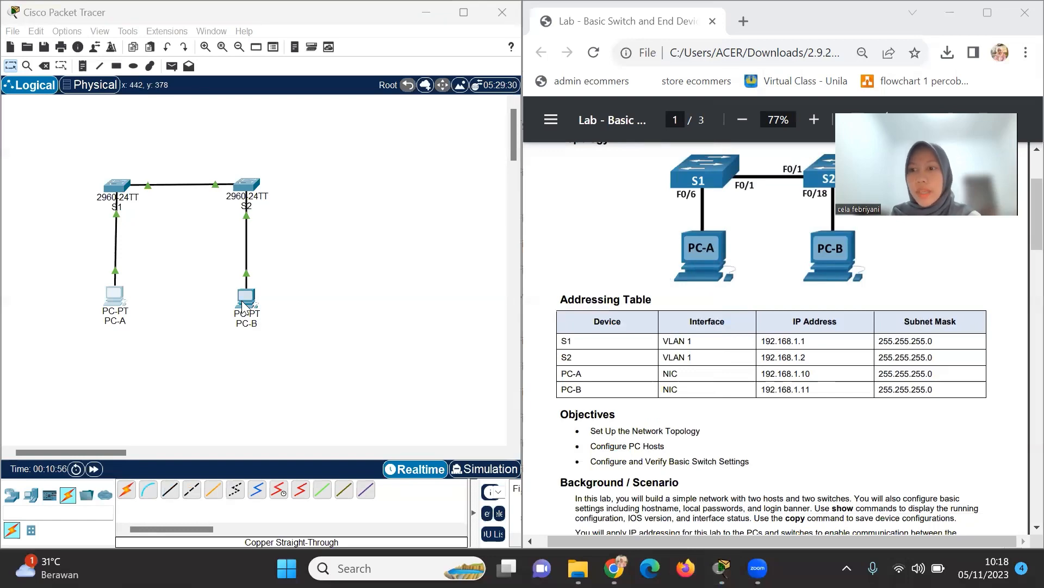
click(243, 304)
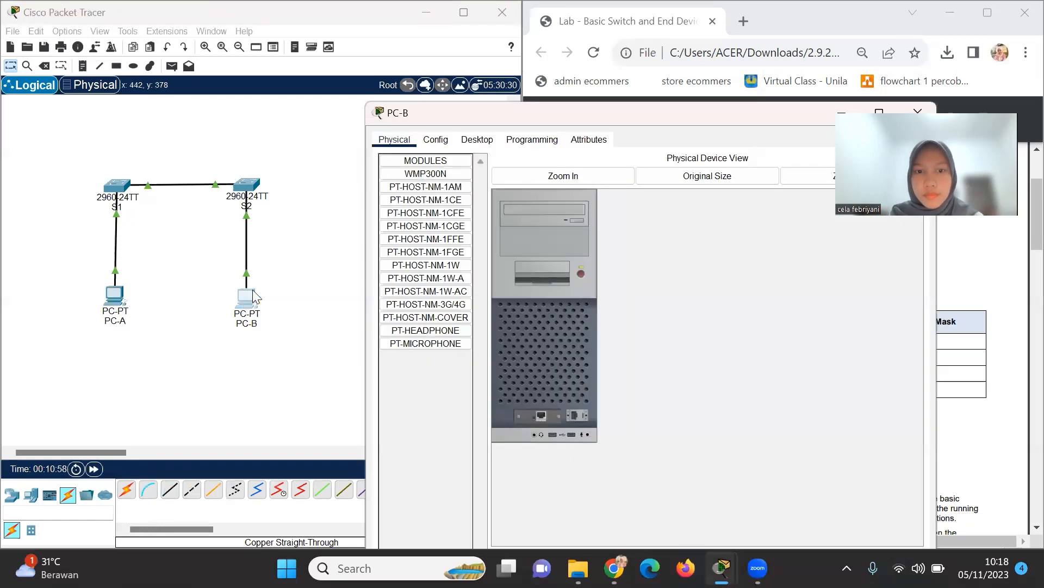
click(491, 140)
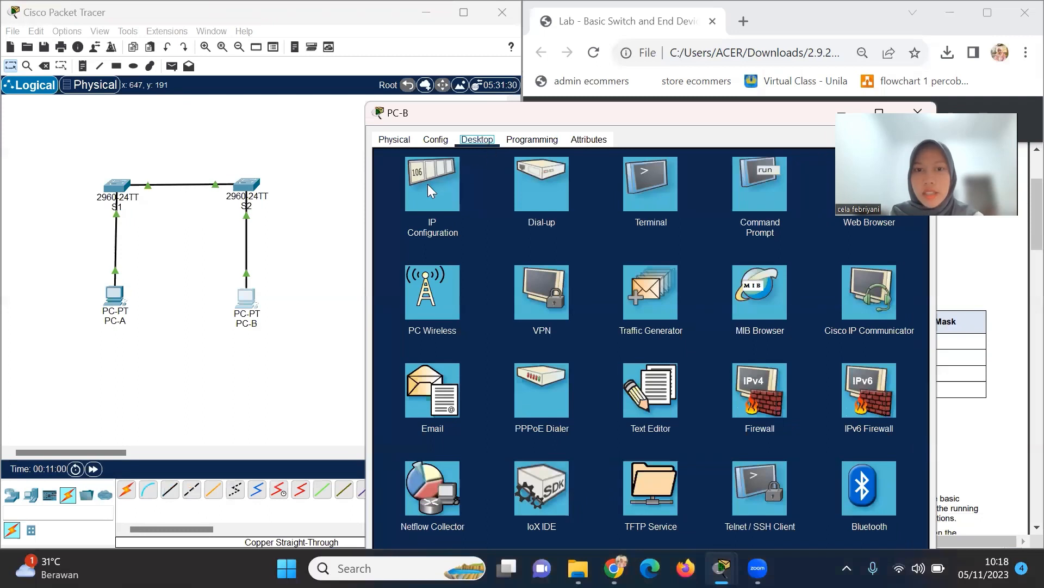
click(430, 190)
click(604, 231)
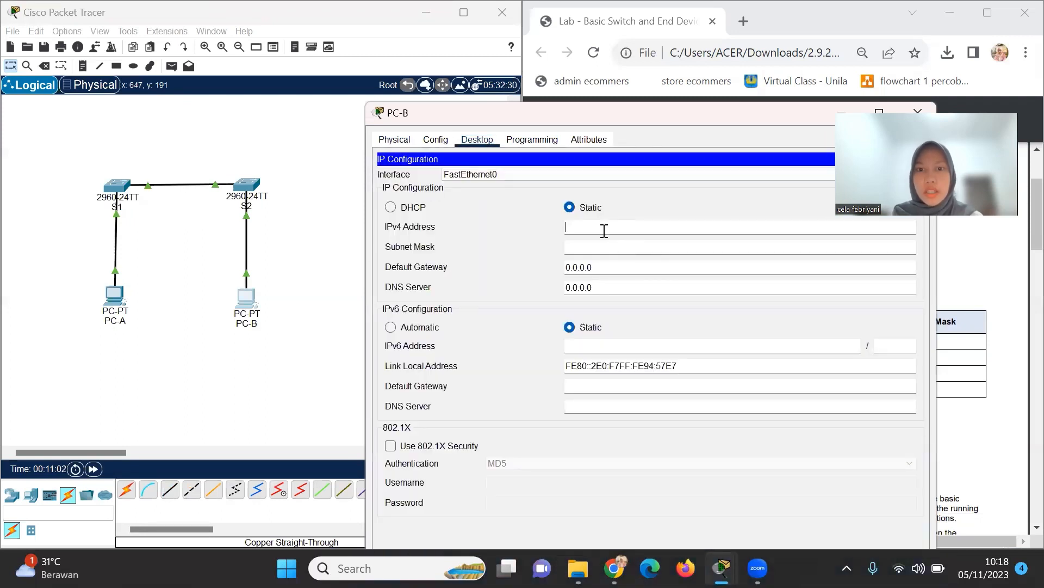
text(192)
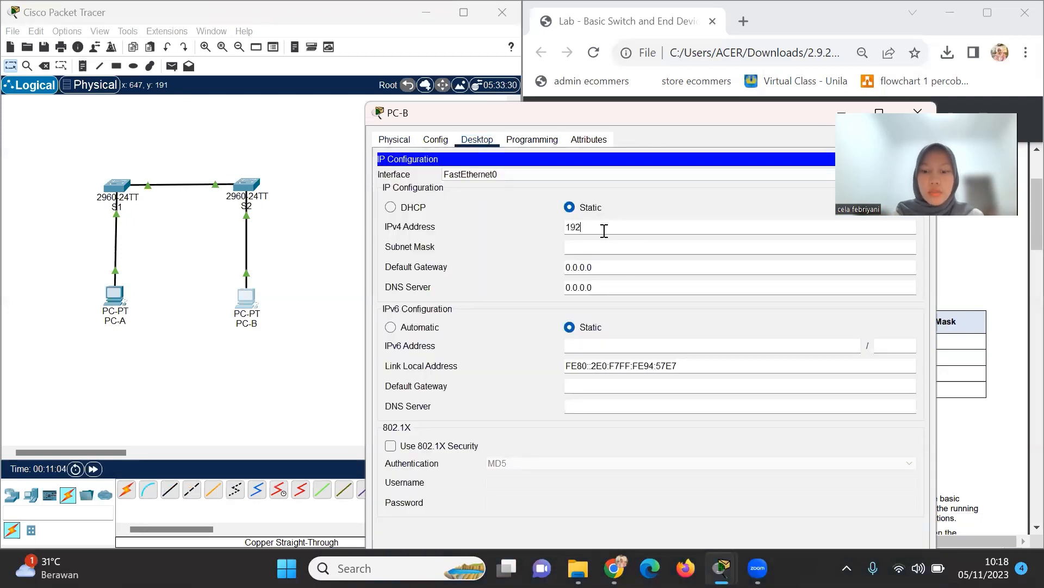
text(.168.1.)
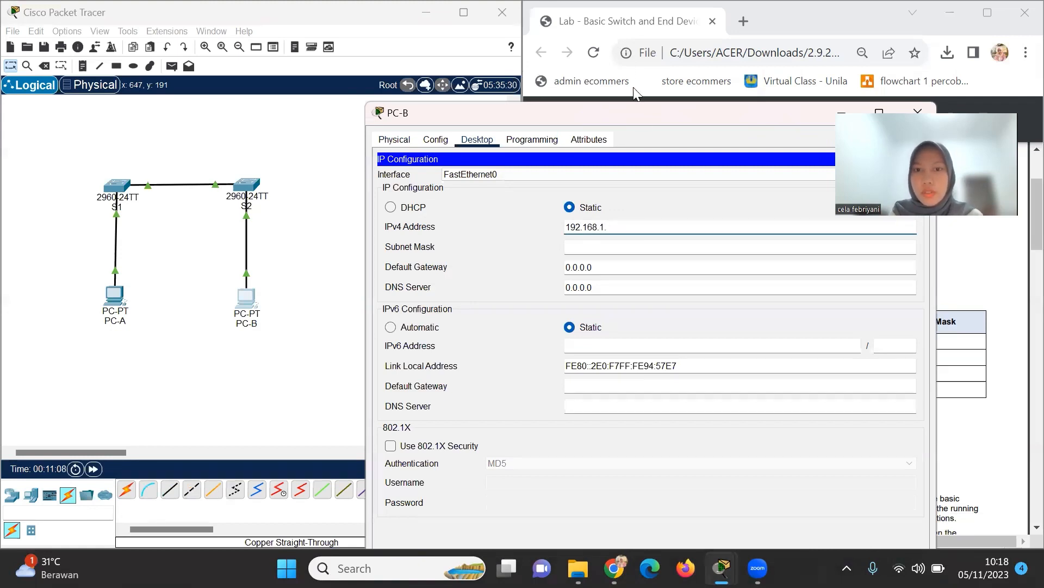
drag(643, 123, 451, 138)
text(11)
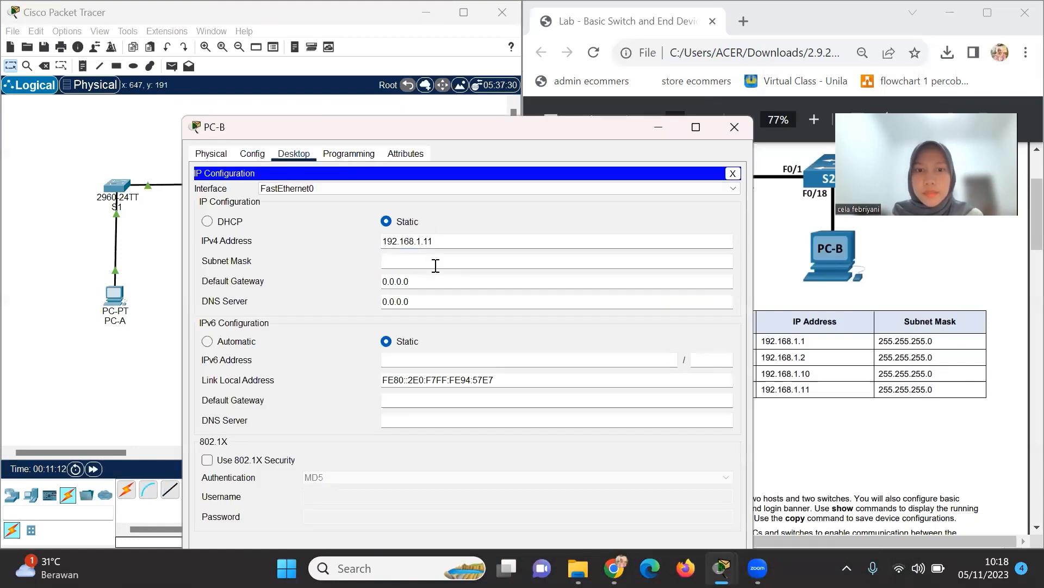
click(434, 262)
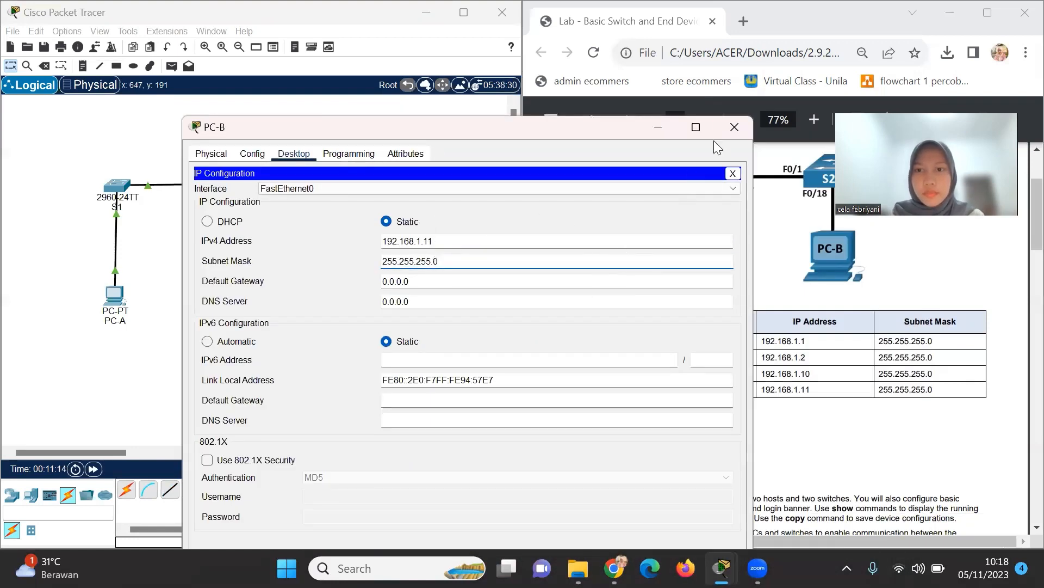
click(582, 216)
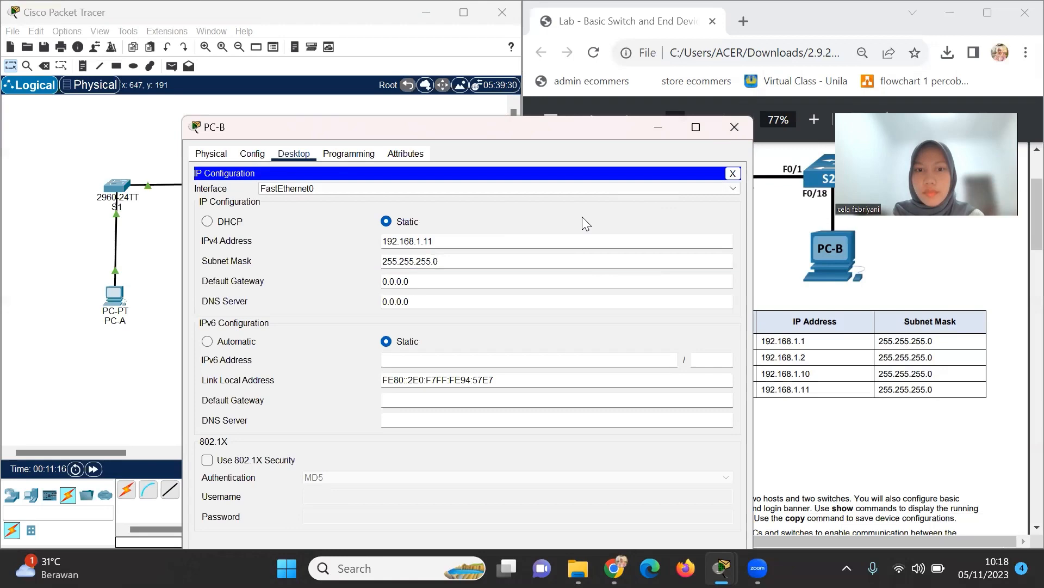
click(733, 129)
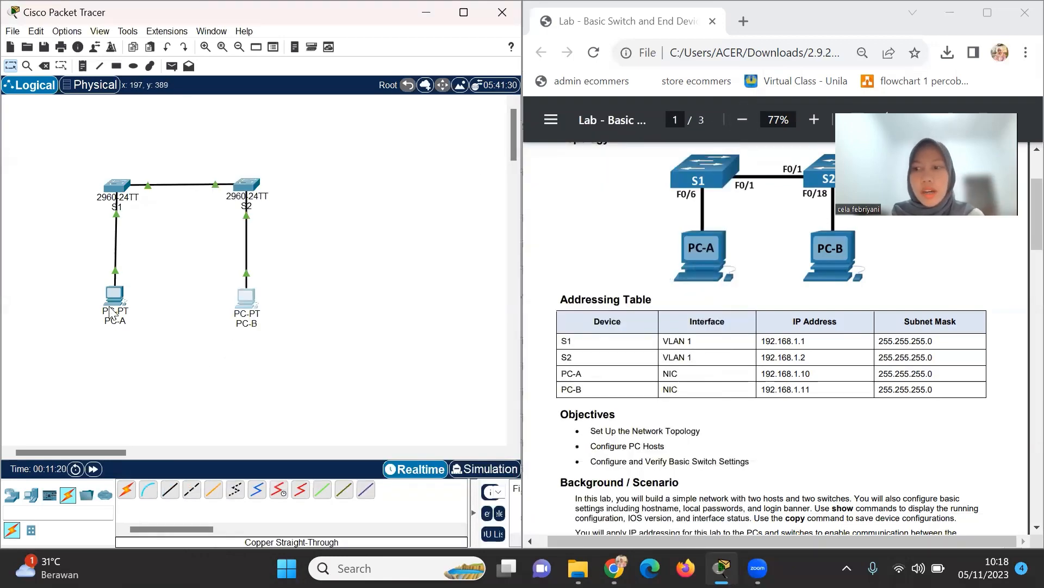
Run ipconfig /all in PC-A's command prompt and page through the output.
mouse_move(111, 311)
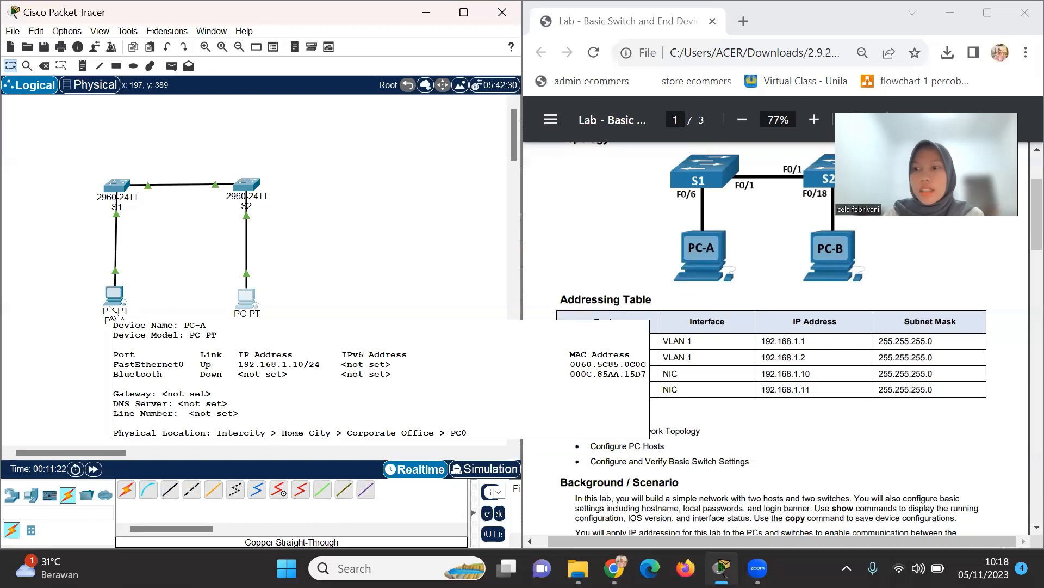
click(111, 310)
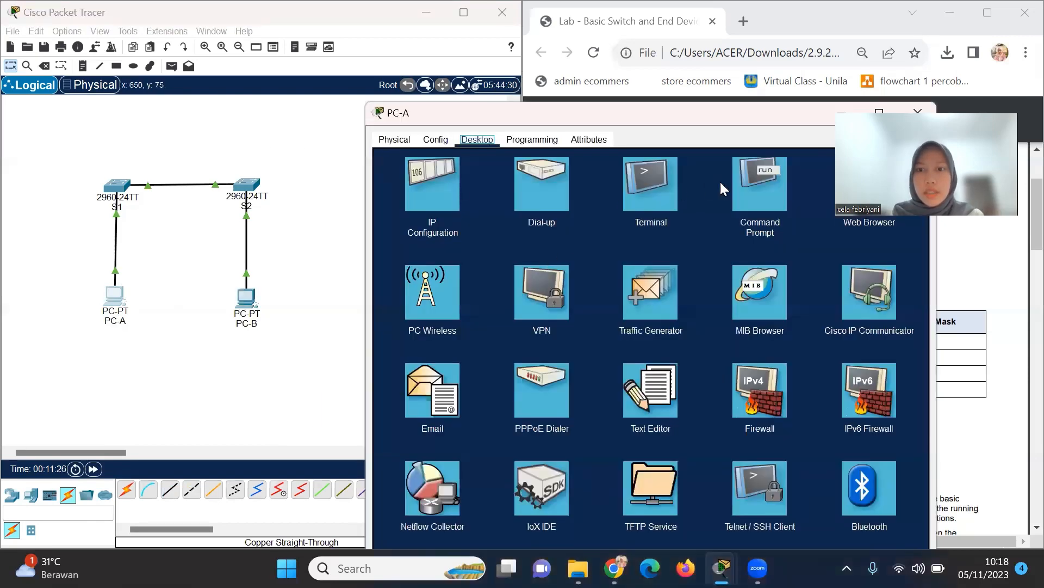
click(750, 183)
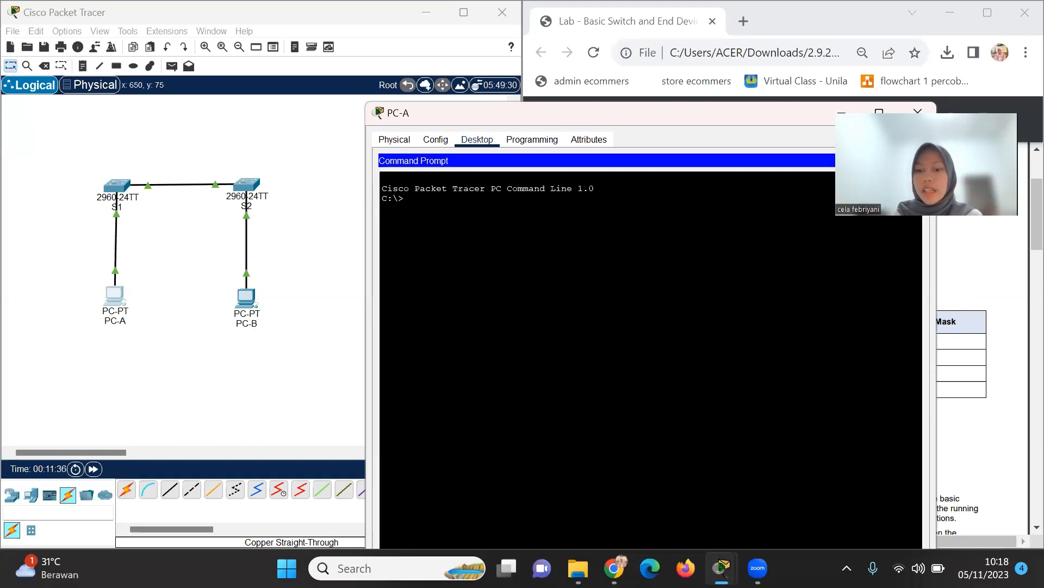
text(IP)
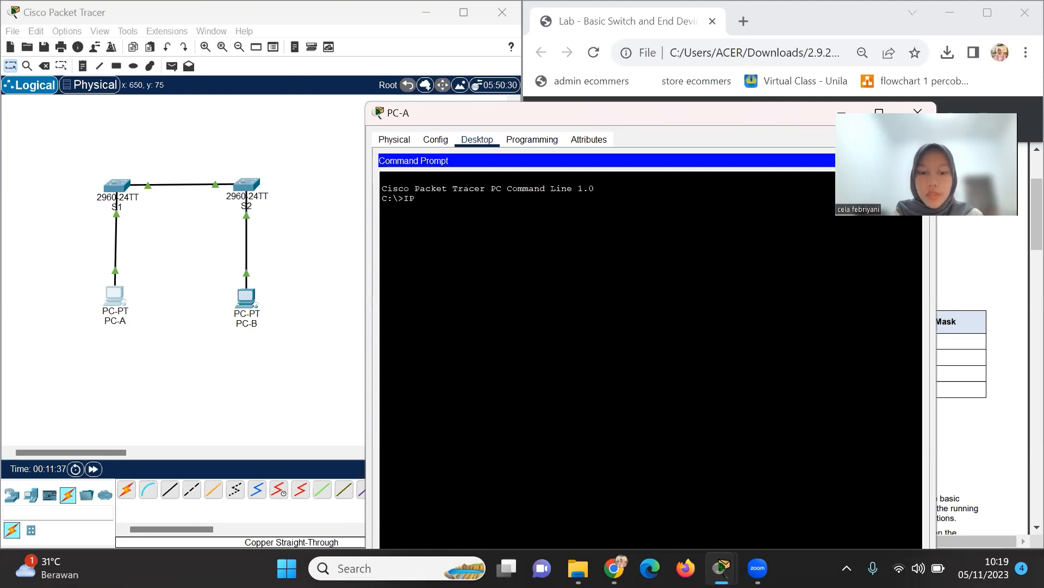
text(CONFIG)
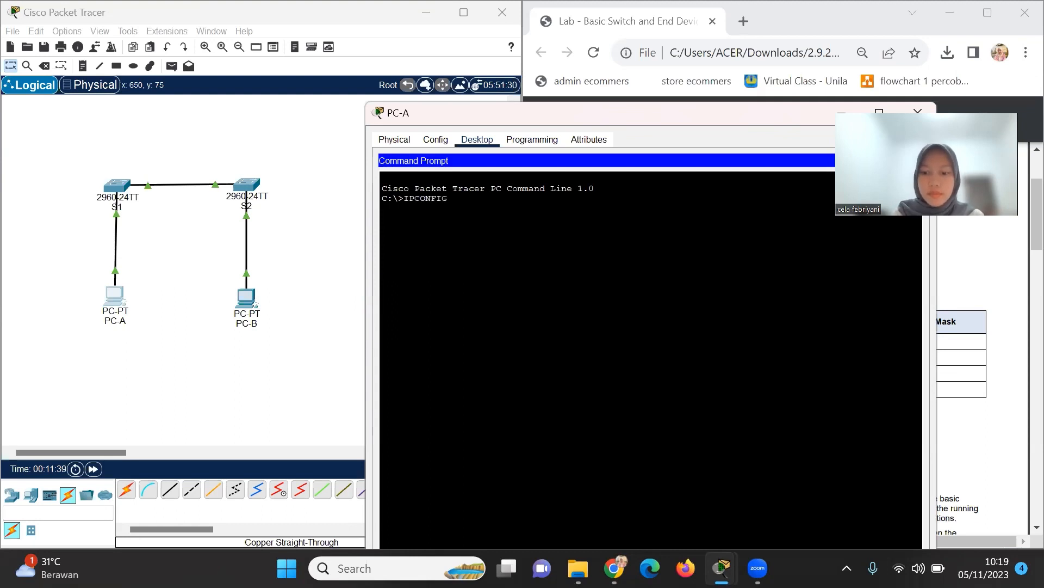
text( /)
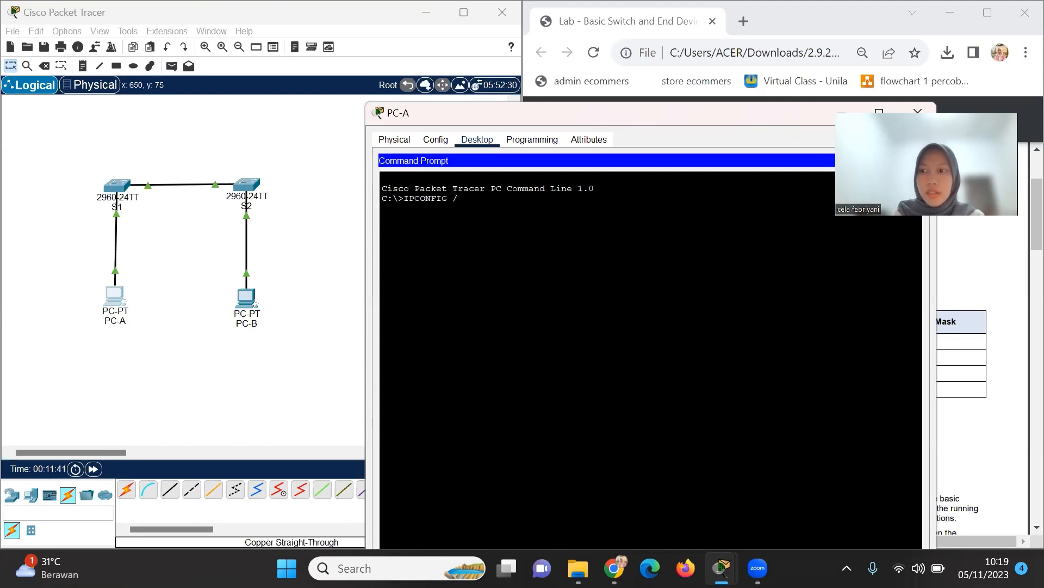
text(ALL)
key(BackSpace)
key(BackSpace)
key(BackSpace)
key(BackSpace)
key(BackSpace)
key(BackSpace)
key(BackSpace)
key(BackSpace)
key(BackSpace)
key(BackSpace)
key(BackSpace)
key(BackSpace)
key(BackSpace)
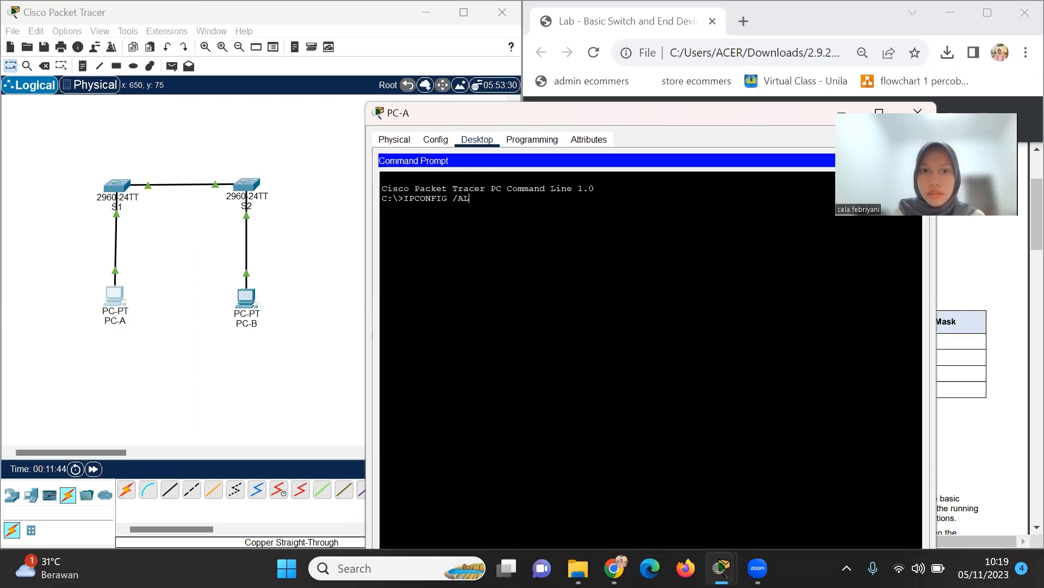
key(Caps_Lock)
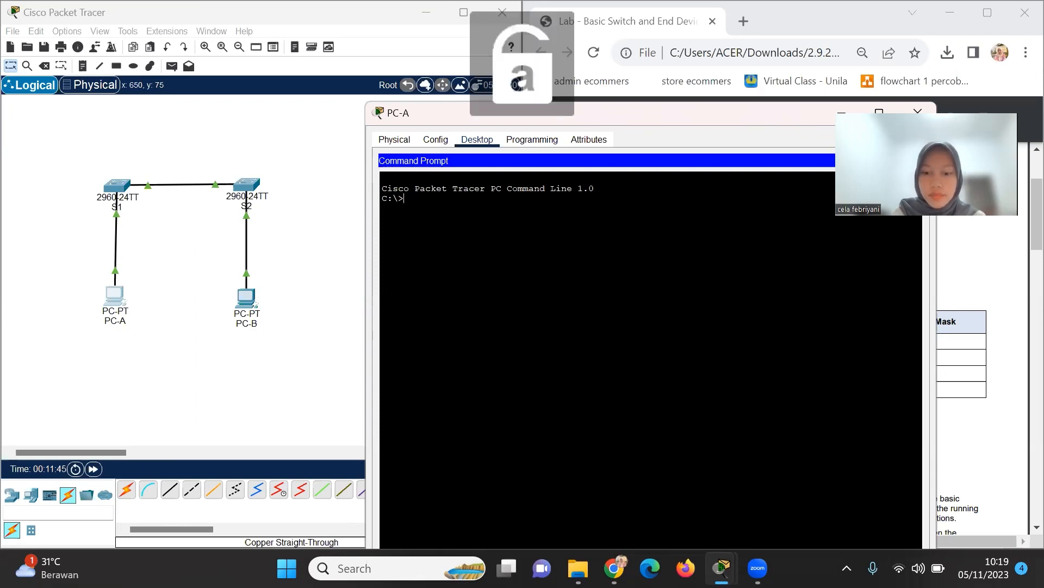
text(ipconfi)
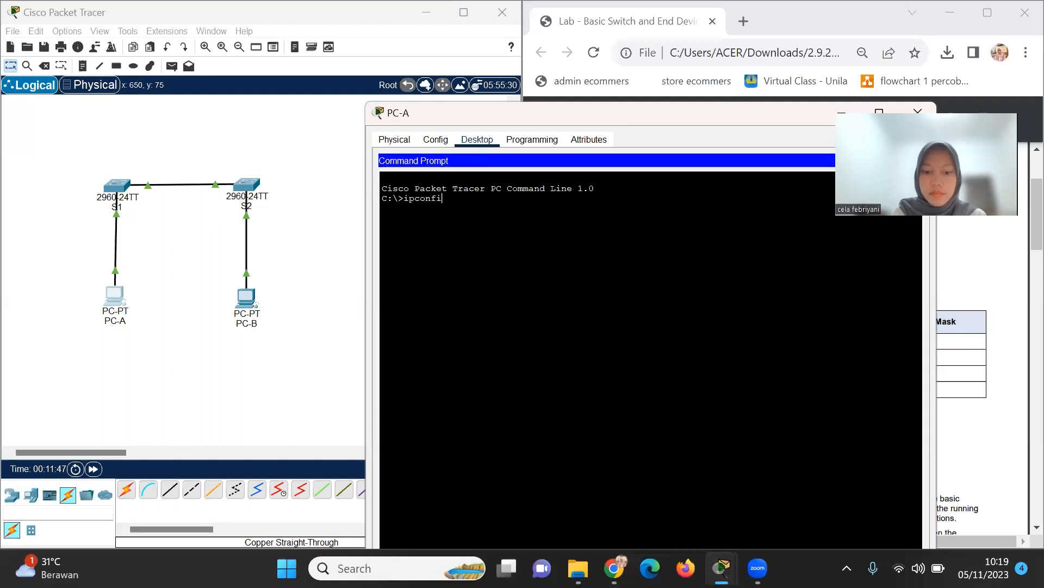
text(g /all)
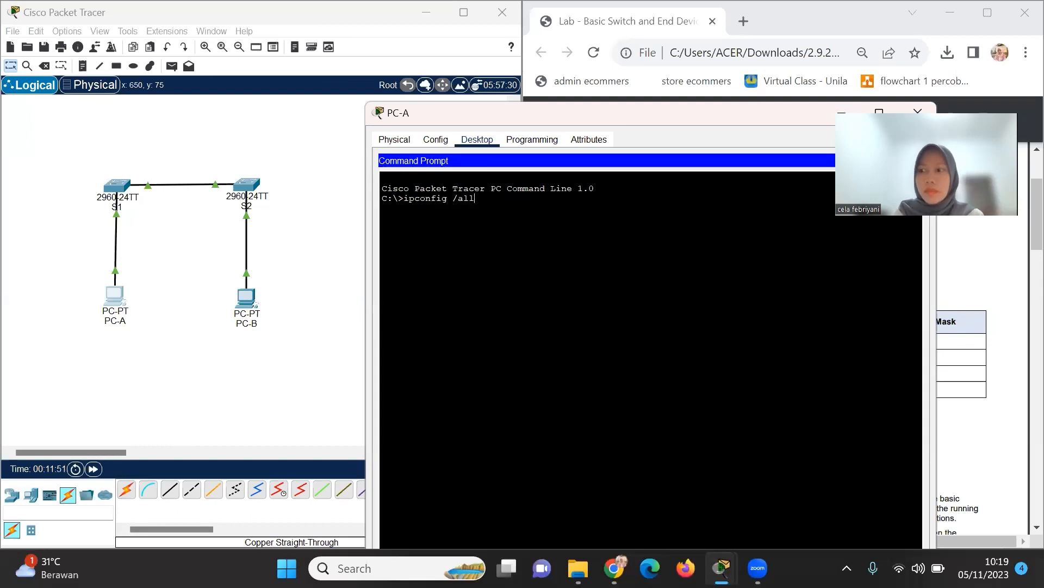
key(Return)
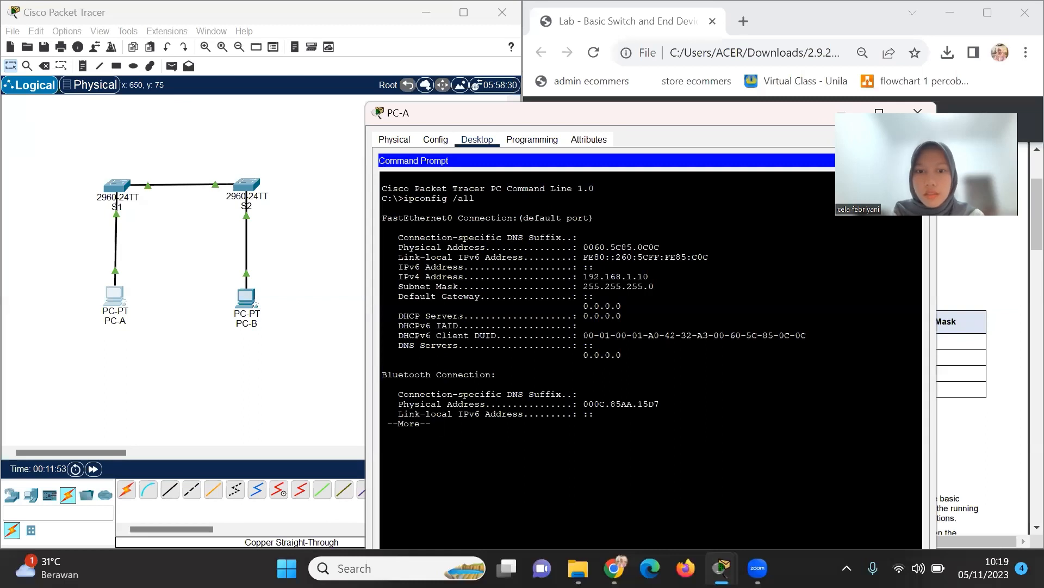
key(Return)
key(Return)
key(Return)
key(Return)
key(Return)
key(Return)
key(Return)
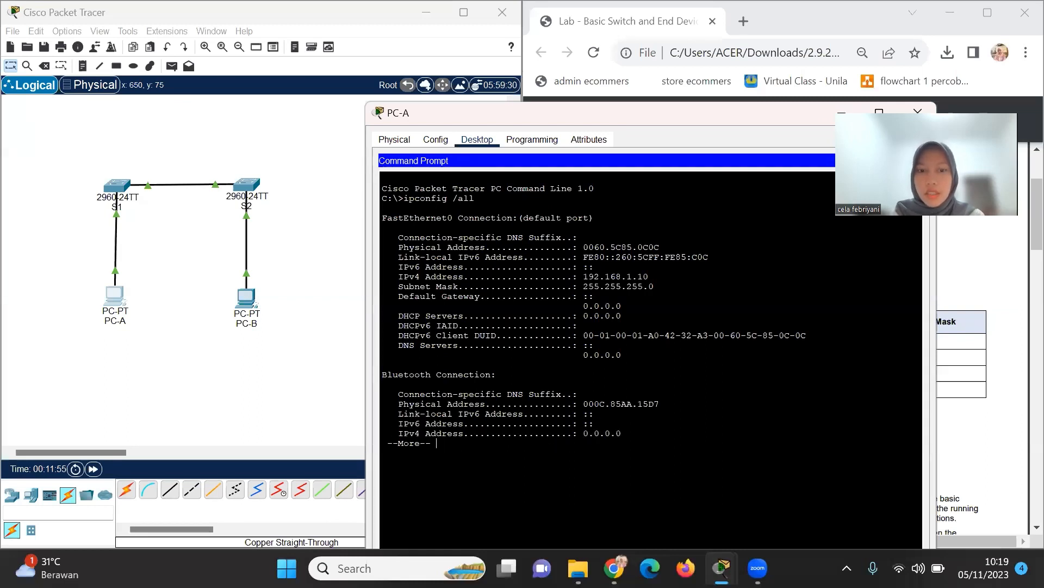
key(Return)
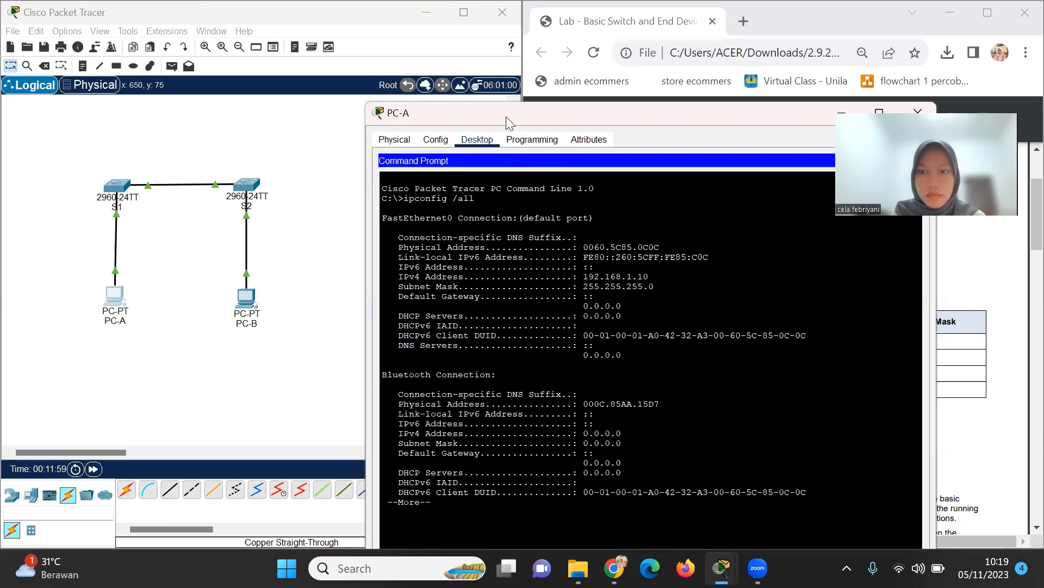
drag(506, 116, 424, 42)
key(Return)
key(Return)
key(Return)
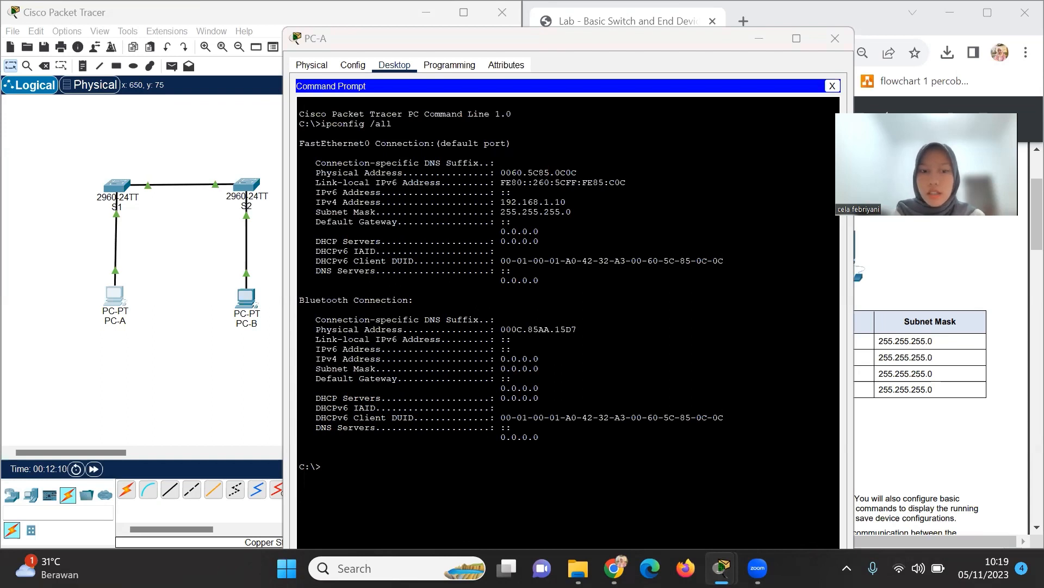
Ping 192.168.1.10 from PC-A's command prompt.
text(ping)
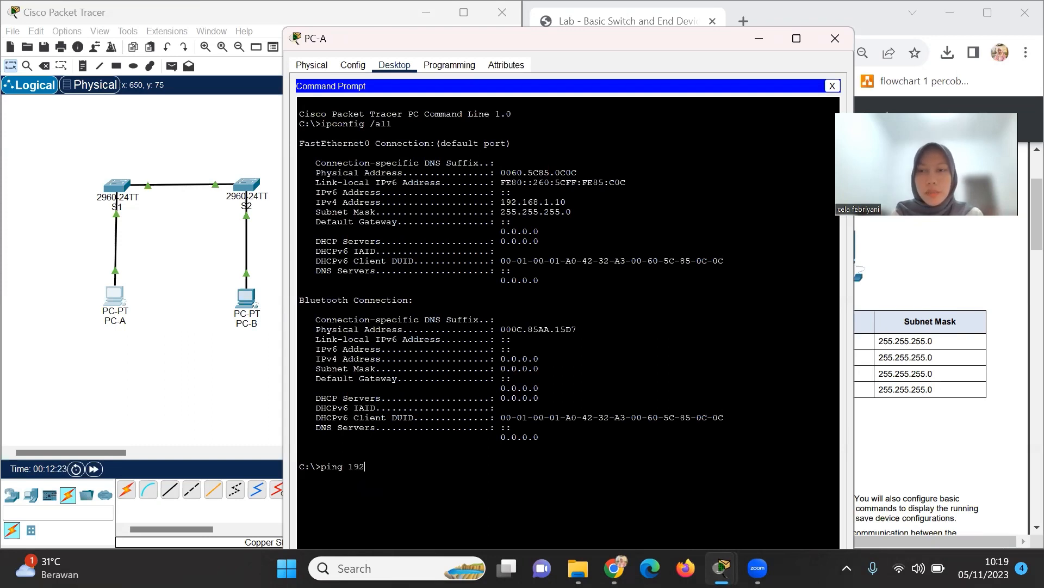
text(192.1)
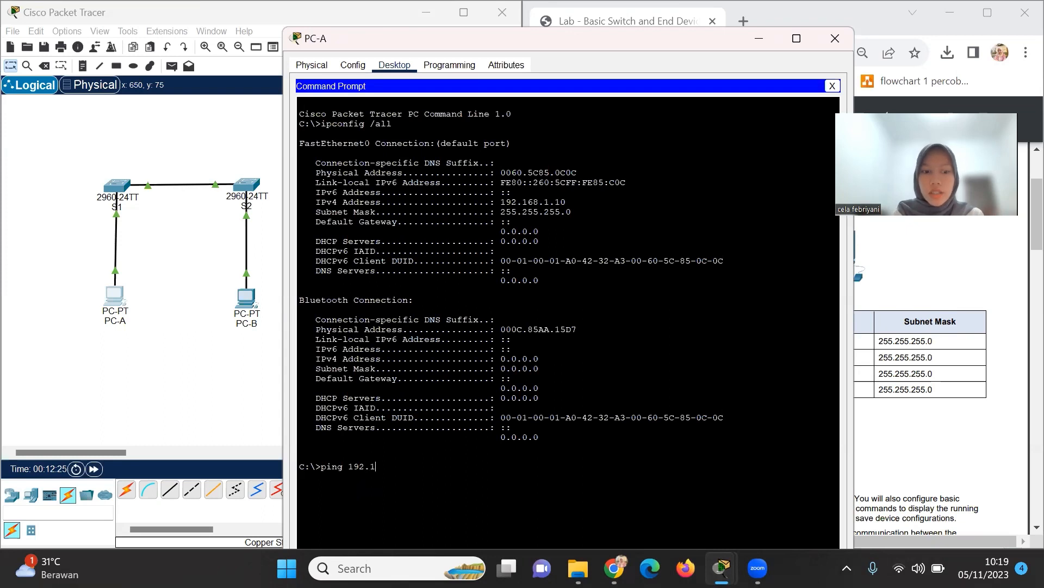
text(68.1.10)
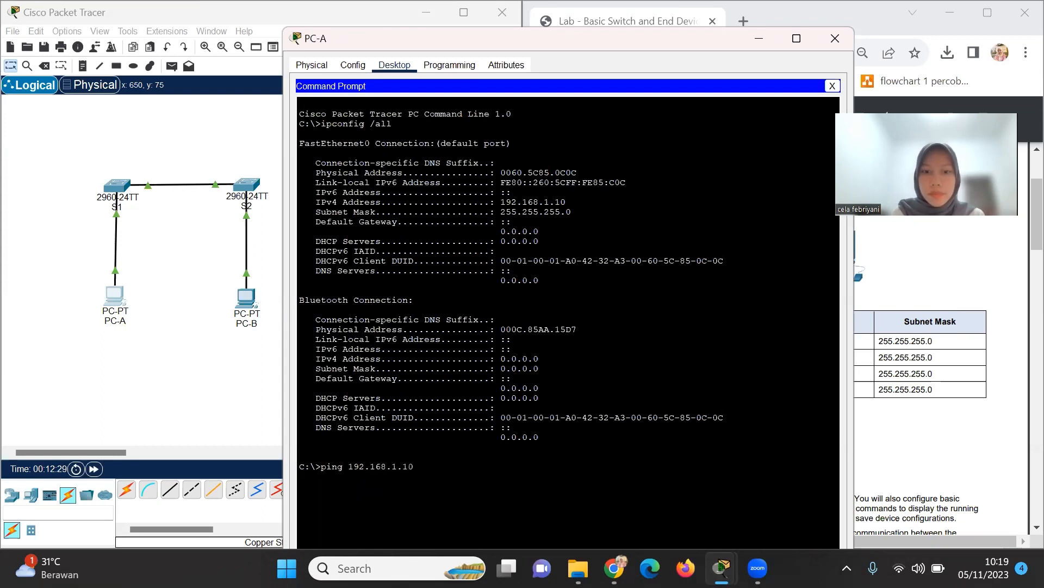
key(Return)
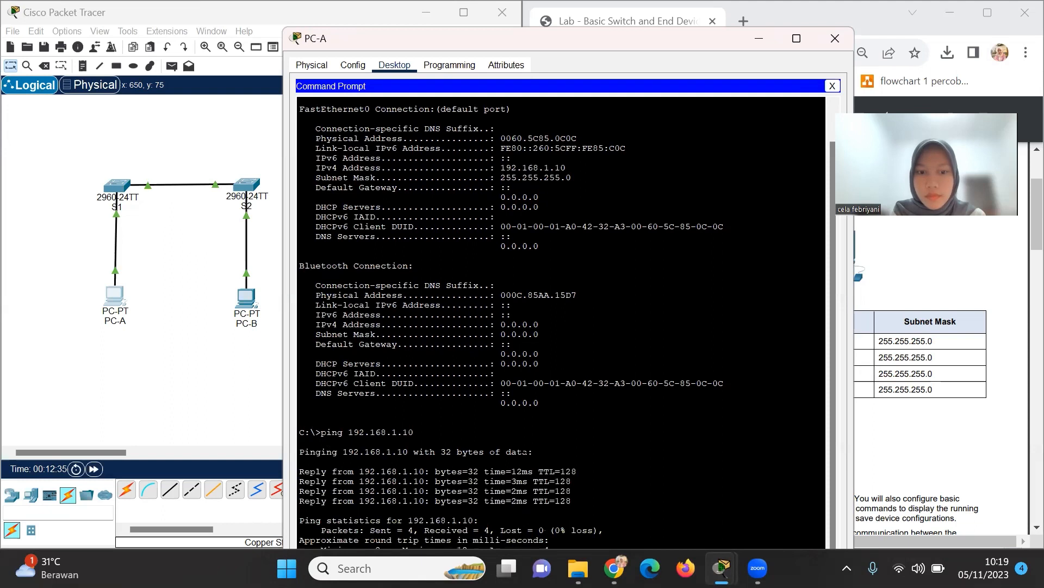
click(638, 65)
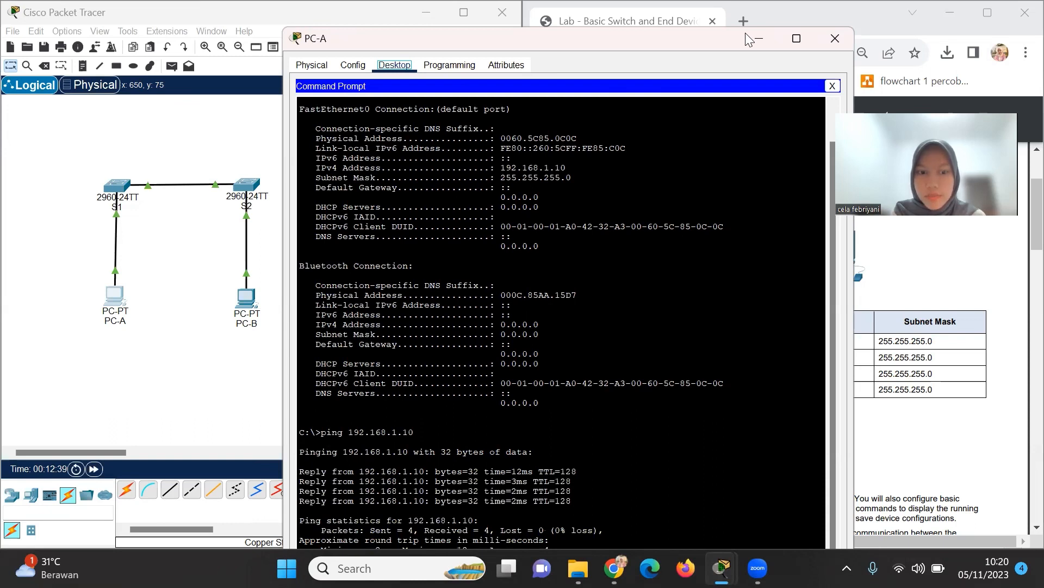
Ping PC-B at 192.168.1.11, then close PC-A's window.
drag(746, 32, 741, 6)
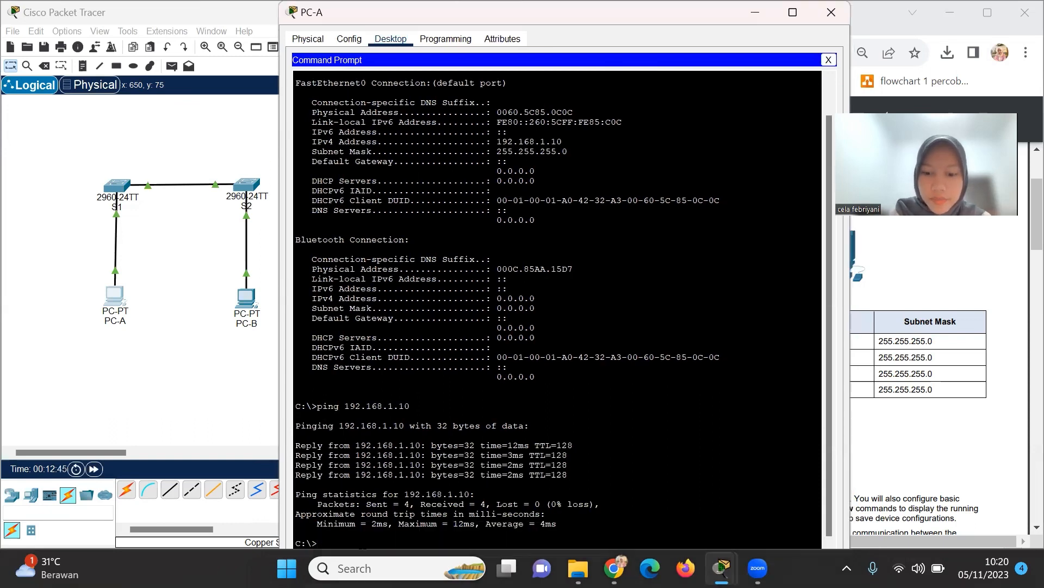
text(ping)
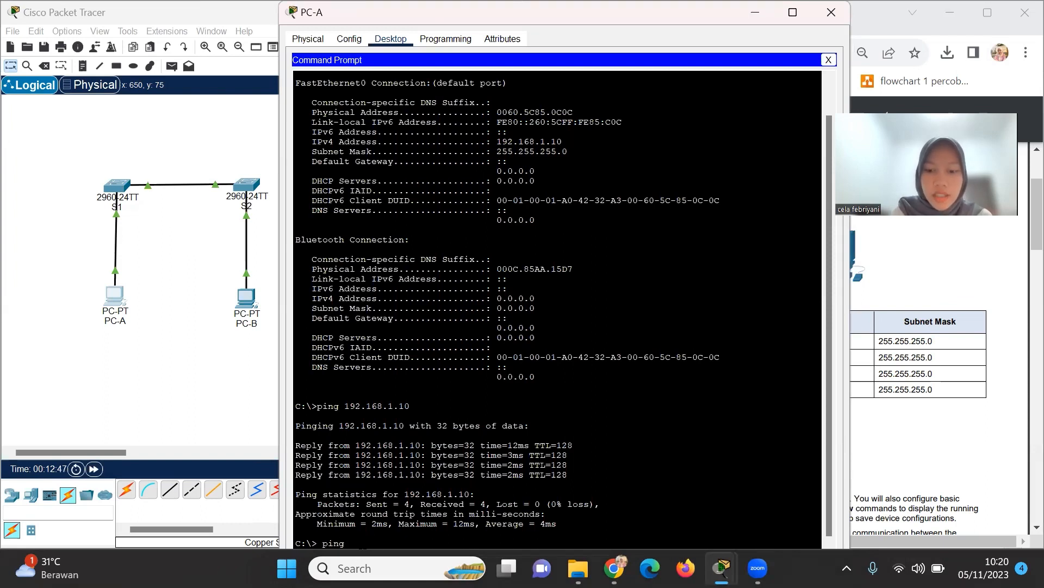
text( 192)
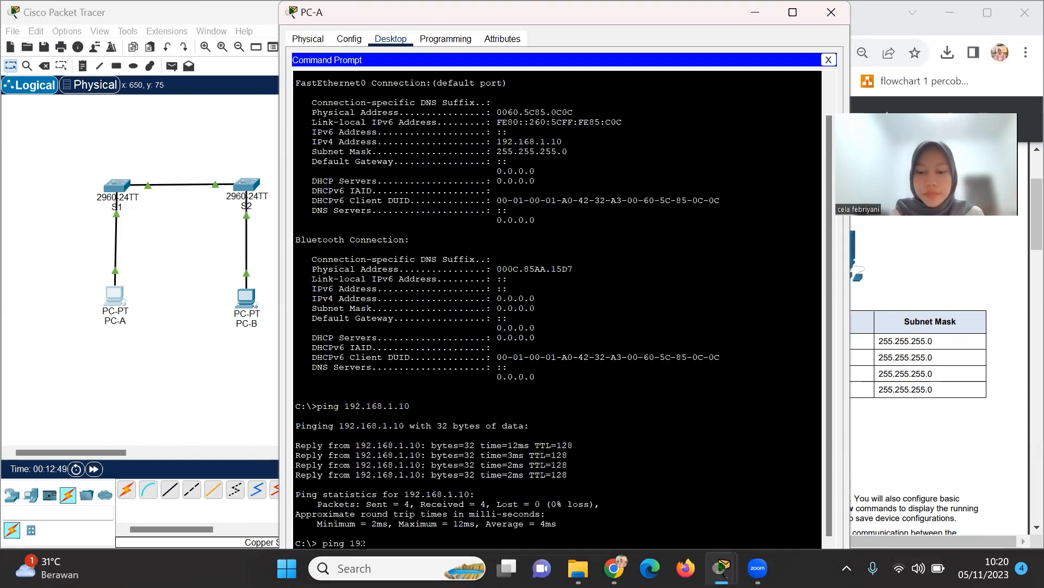
text(.168.)
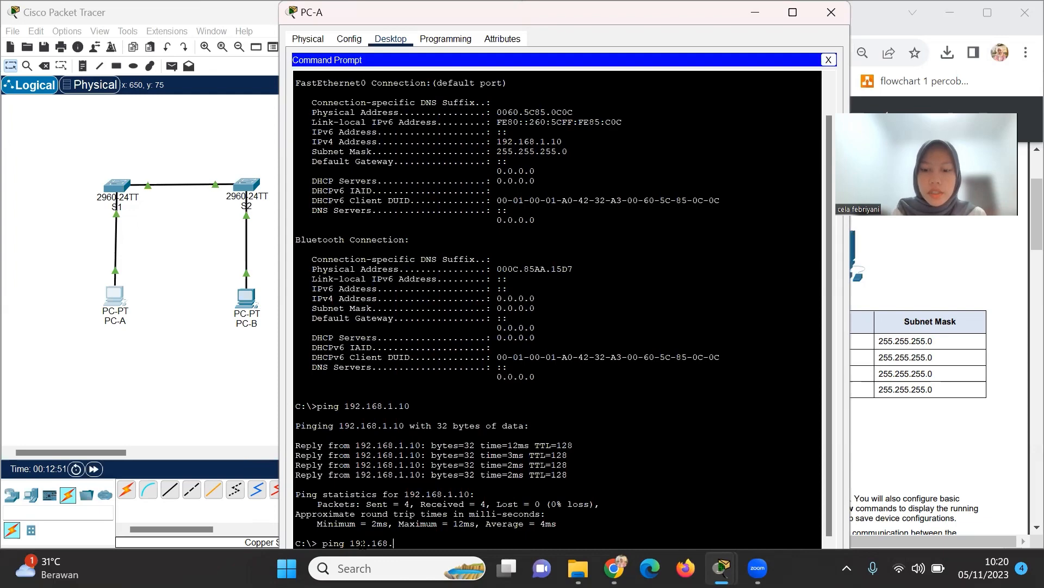
text(1.11)
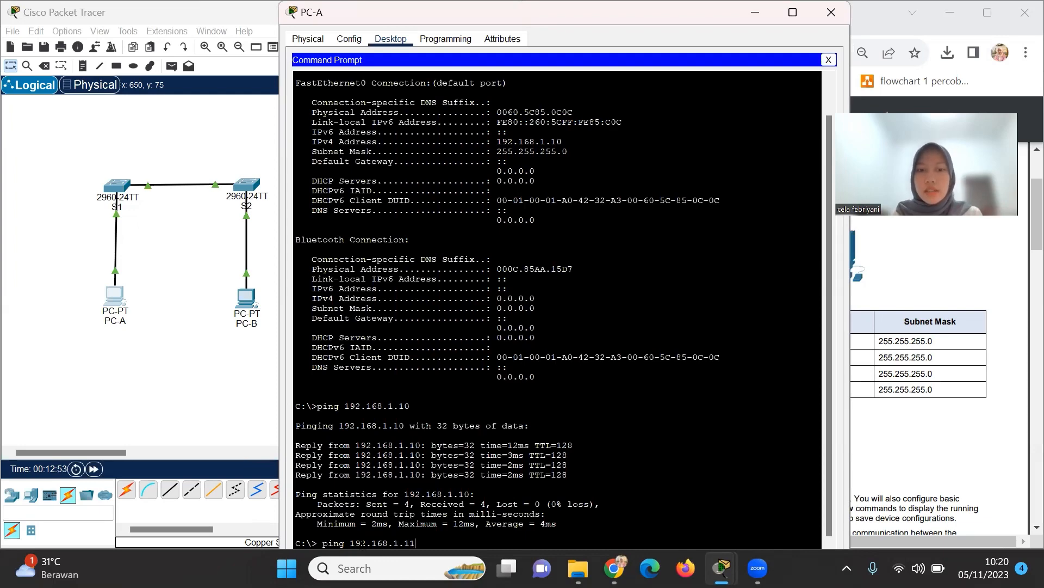
key(Return)
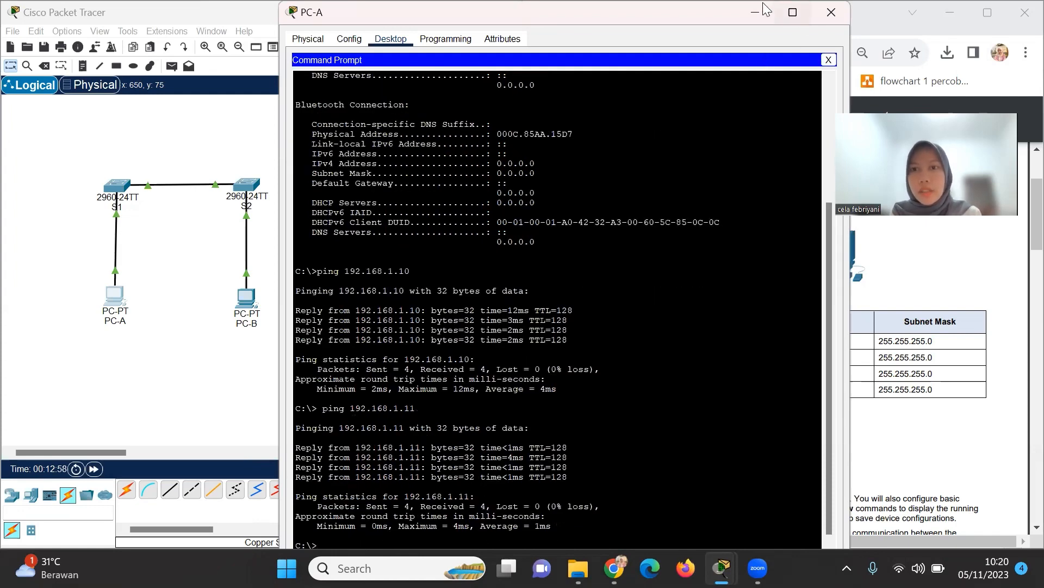
click(831, 12)
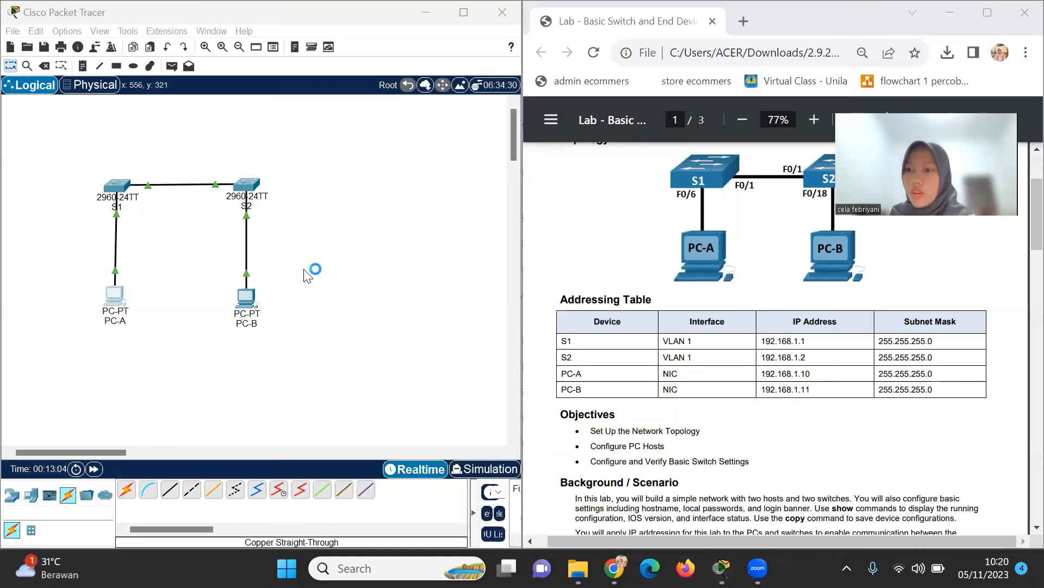
Open S1's CLI tab and wake the console to the Switch> prompt.
click(112, 186)
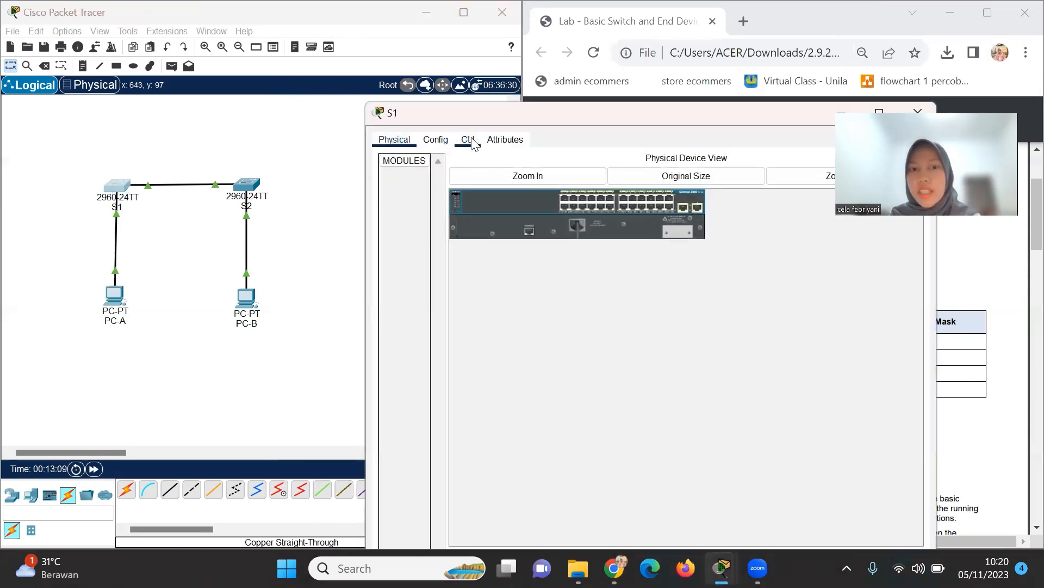
click(467, 141)
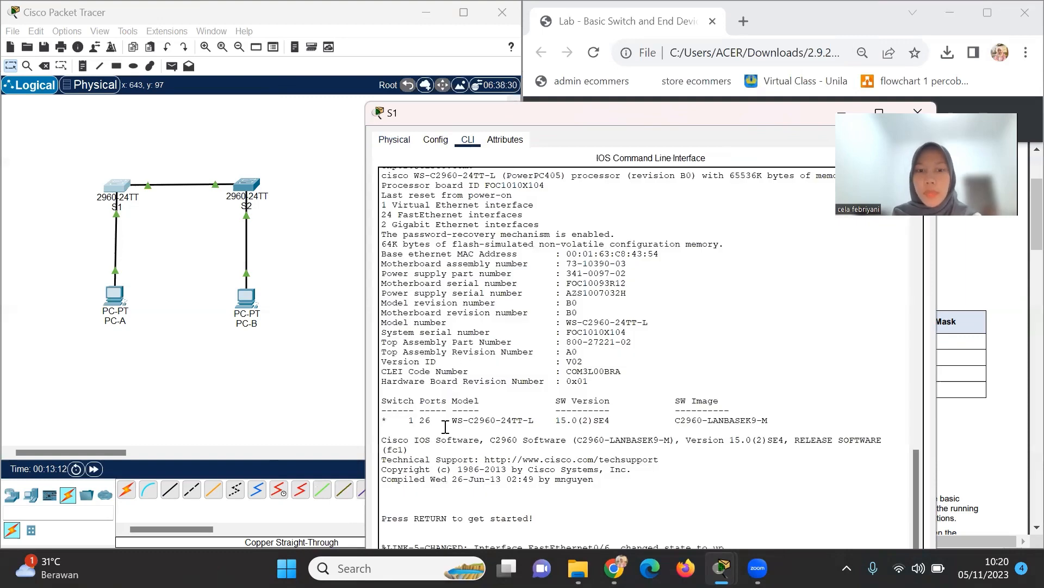
drag(600, 117, 493, 28)
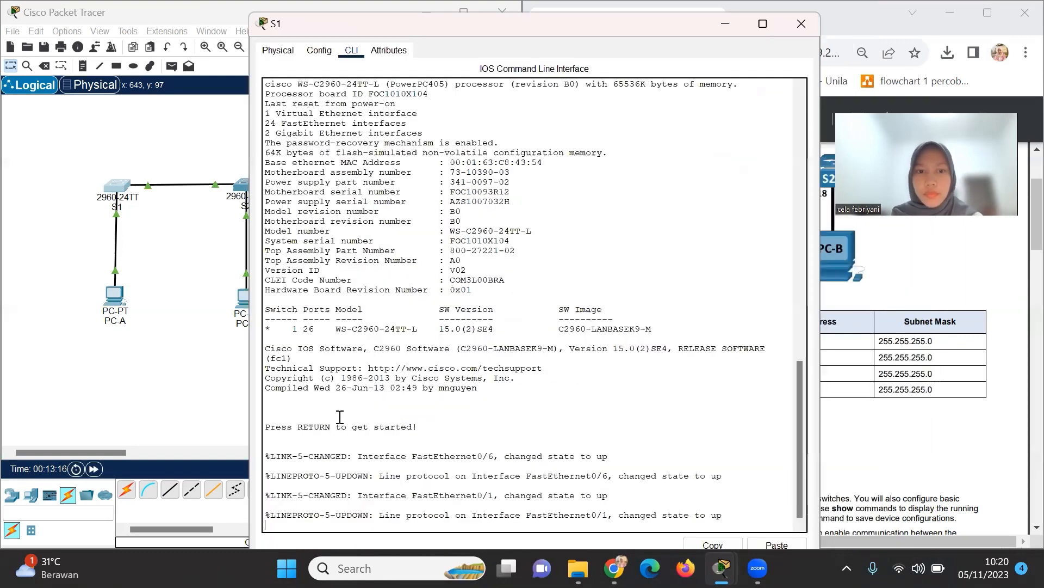
key(Return)
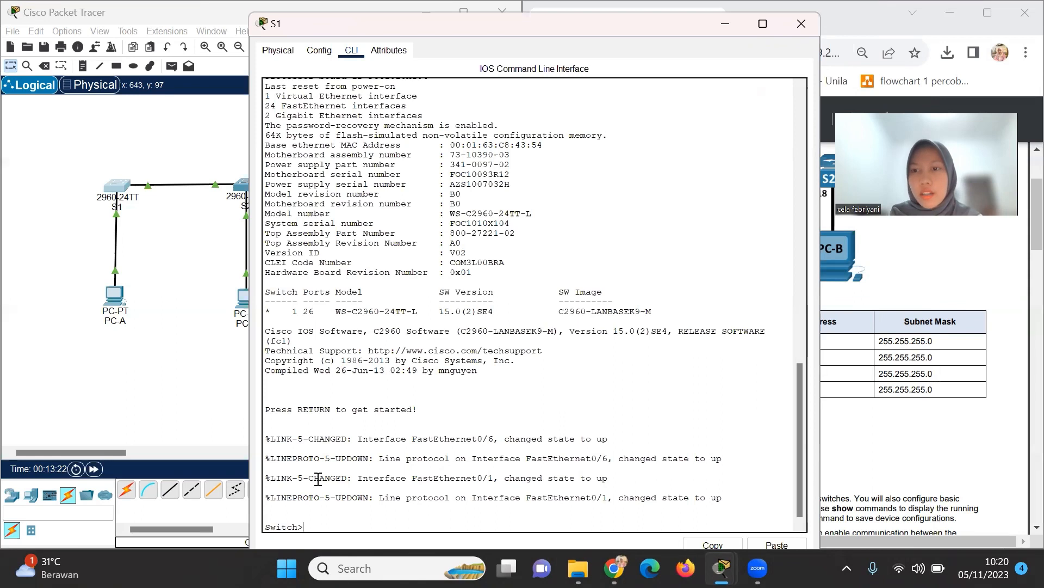
Enter privileged EXEC and then global configuration mode with enable and conf t.
text(ena)
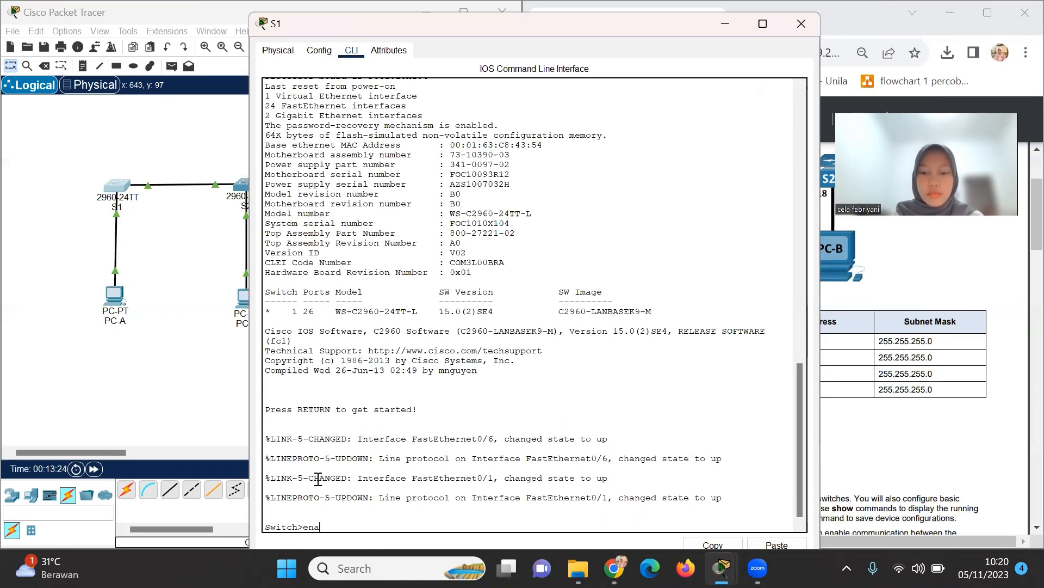
text(ble)
key(Return)
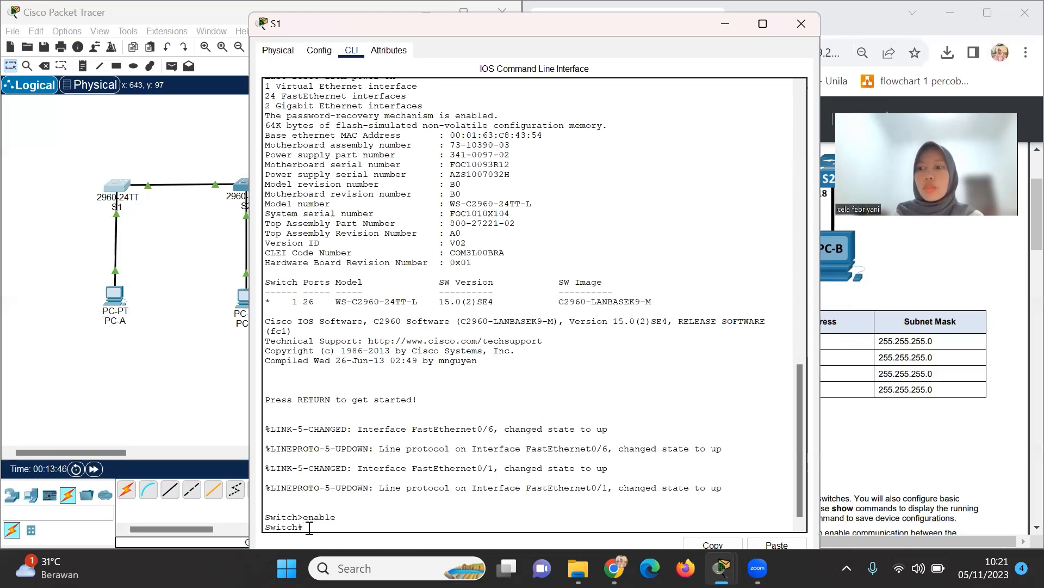
text(co)
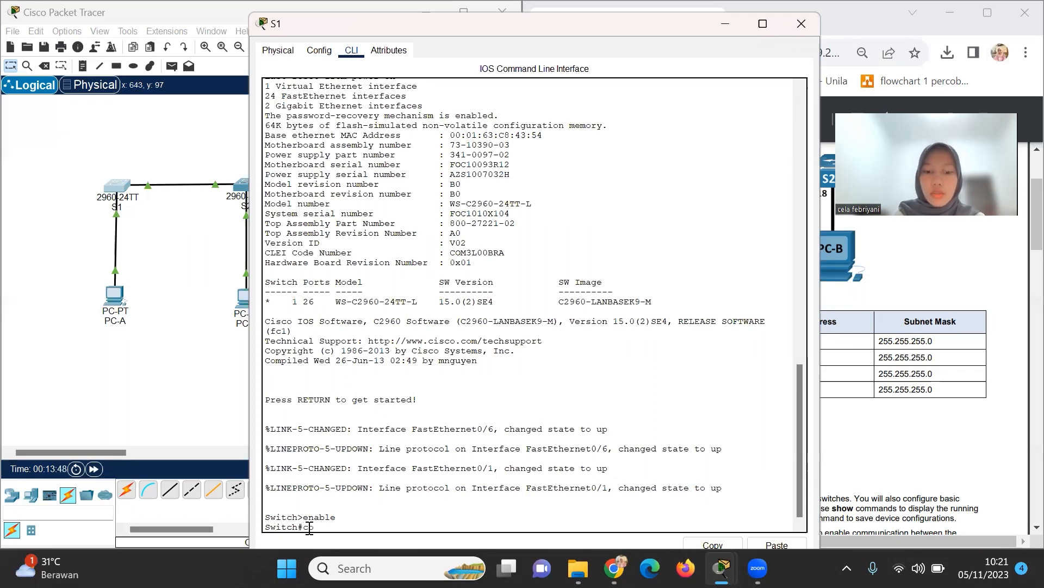
text(nf t)
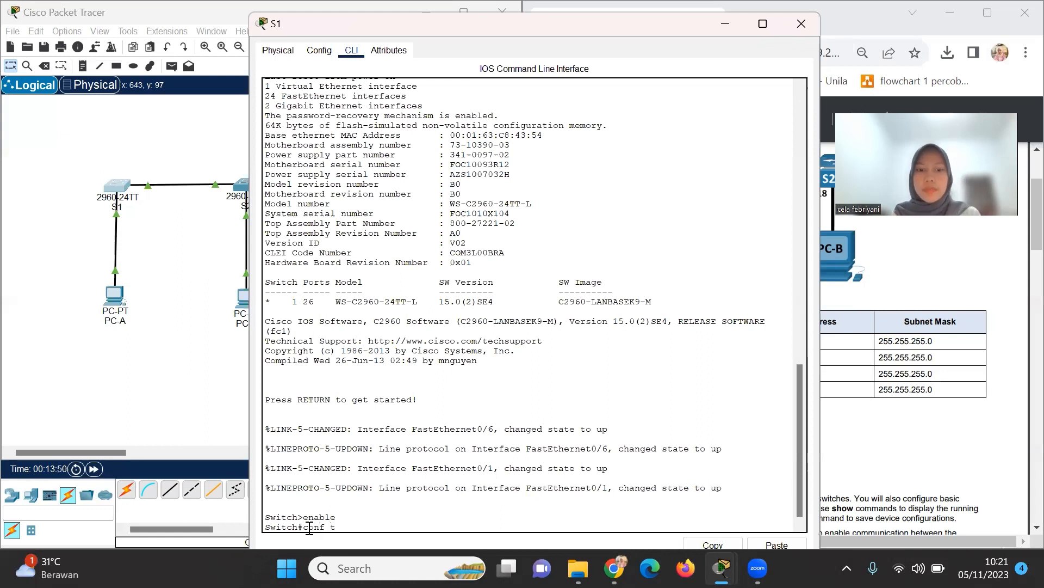
key(Return)
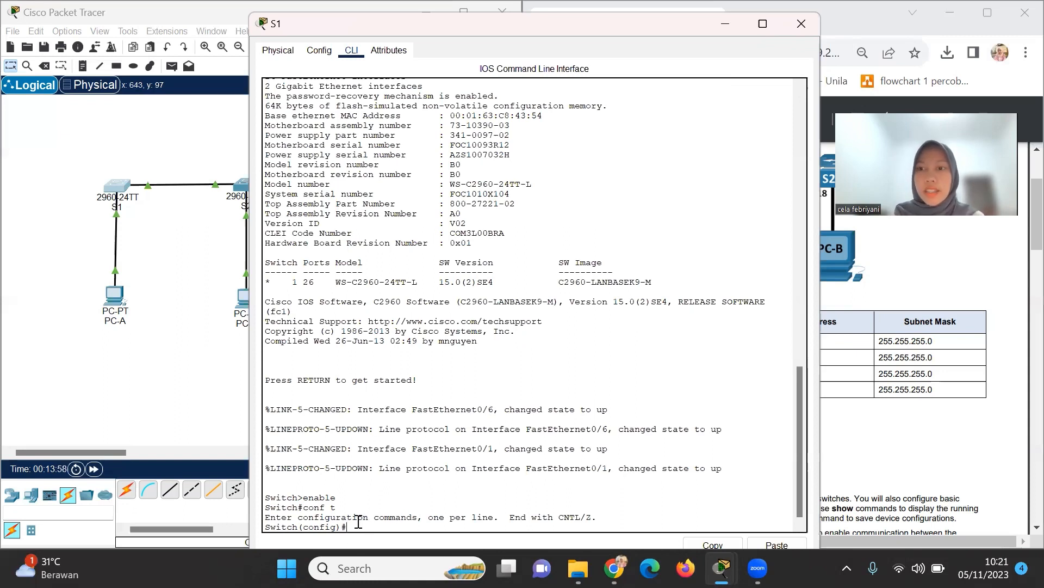
Set the switch hostname to S1, correcting the misspelled hostname command.
text(host)
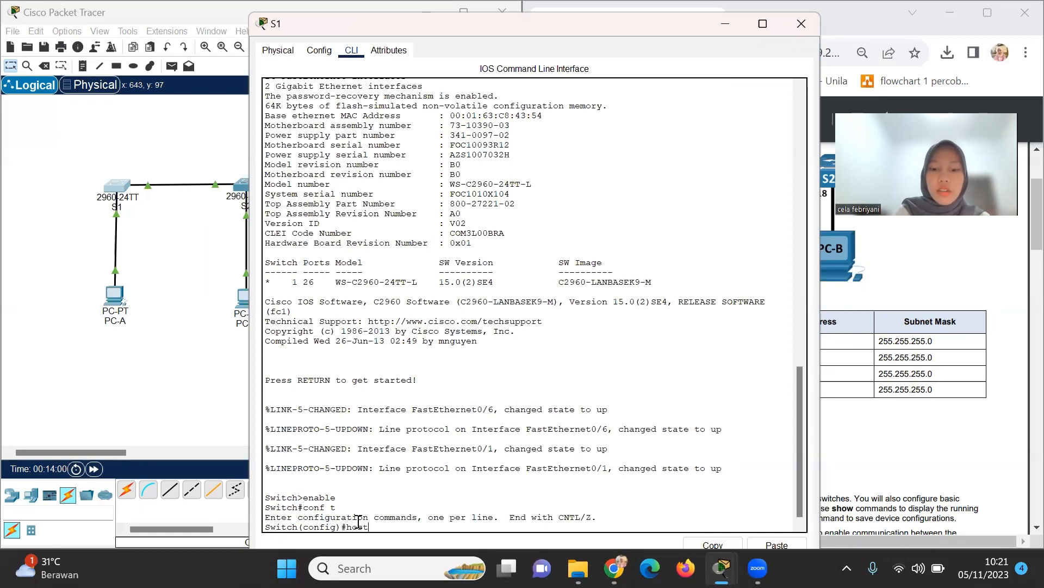
text(mname)
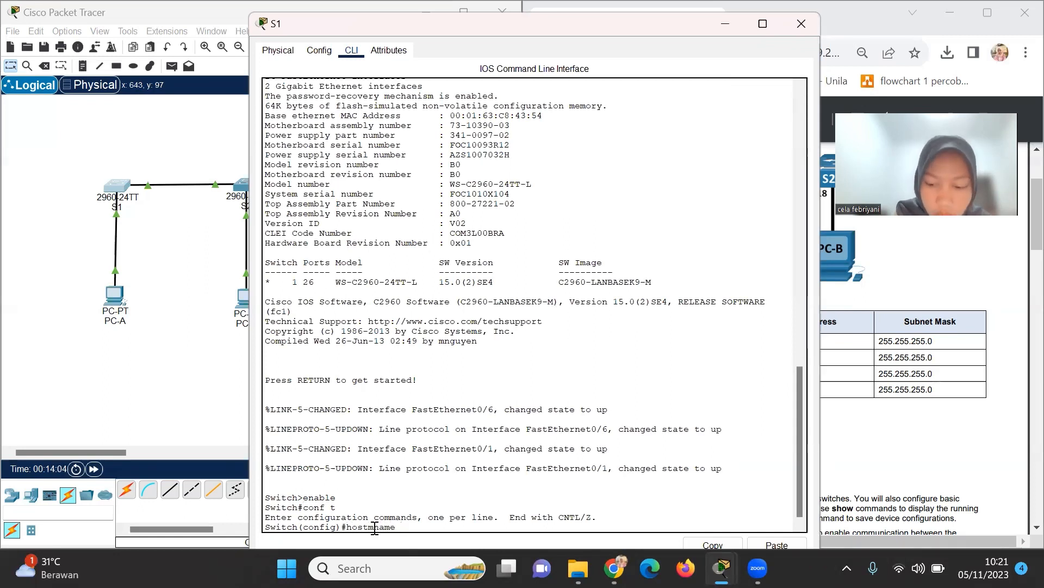
key(Left)
key(Left)
key(Left)
key(Left)
key(BackSpace)
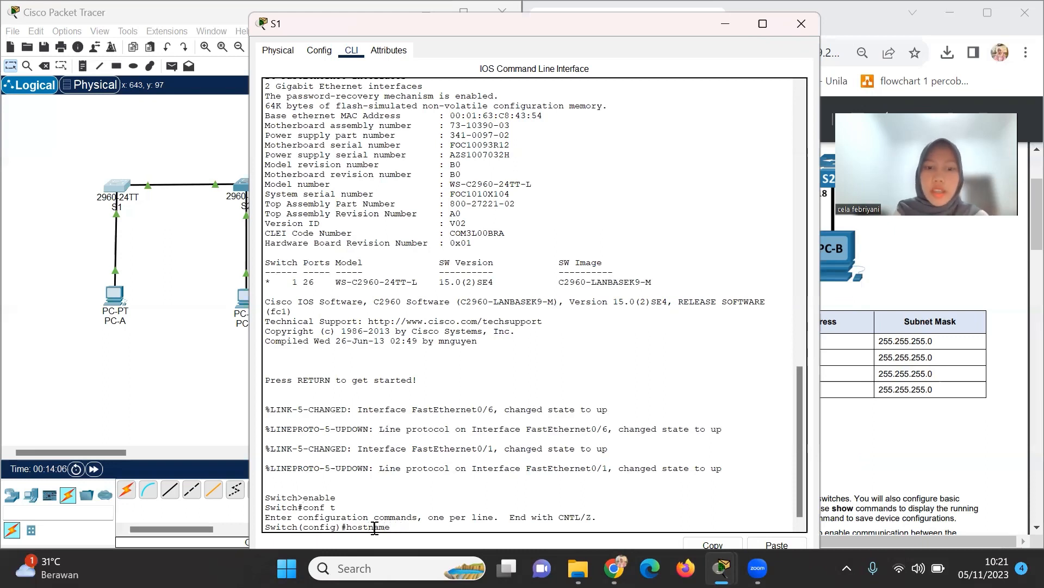
key(Caps_Lock)
text(S1)
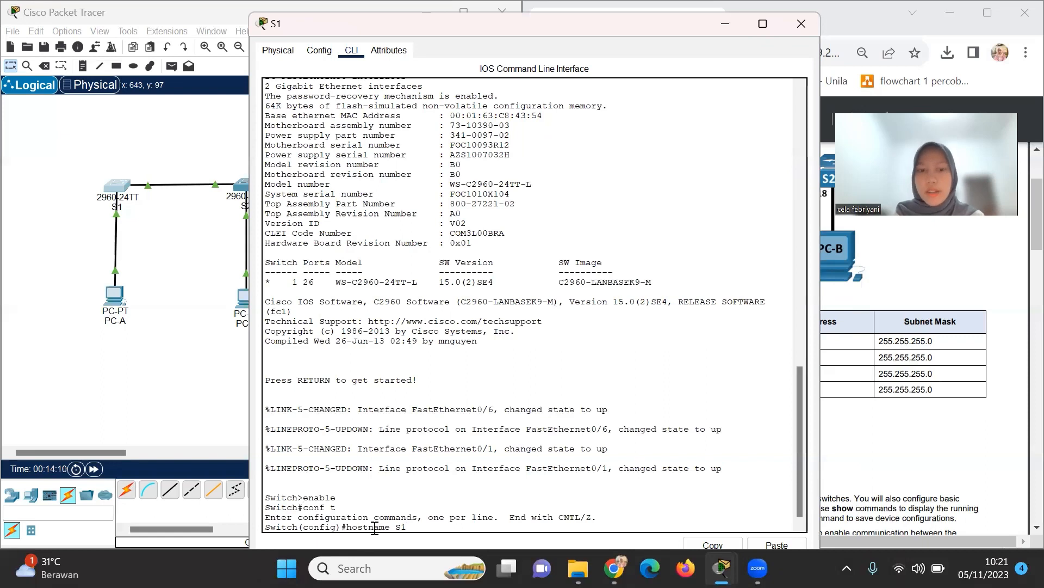
key(Return)
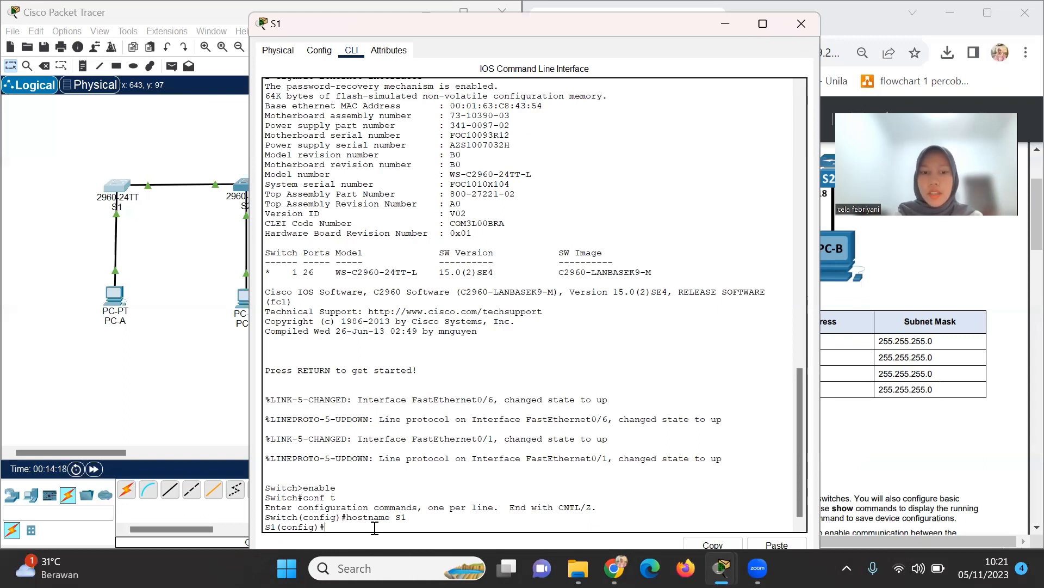
text(no )
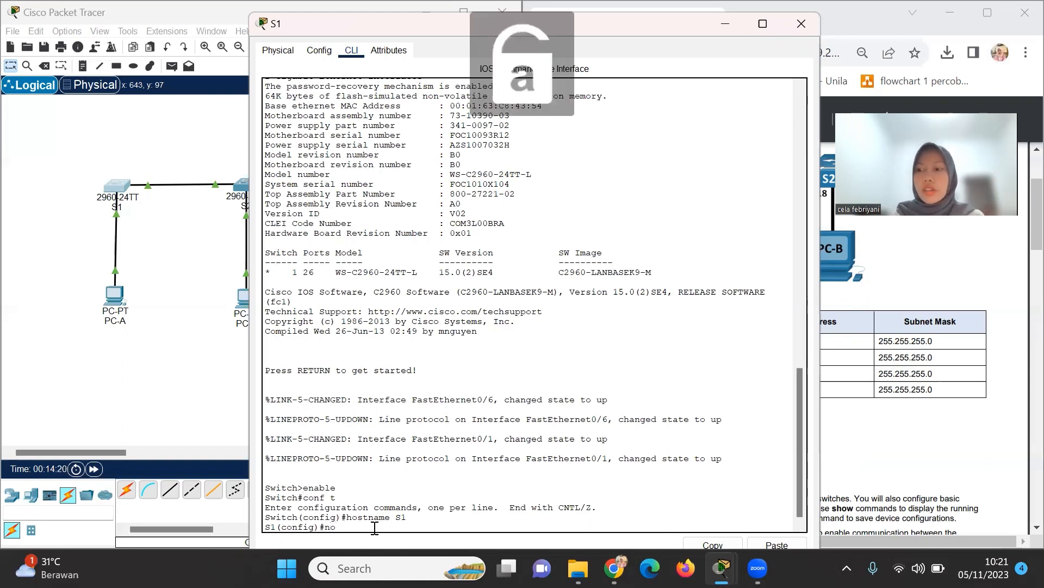
text(ip)
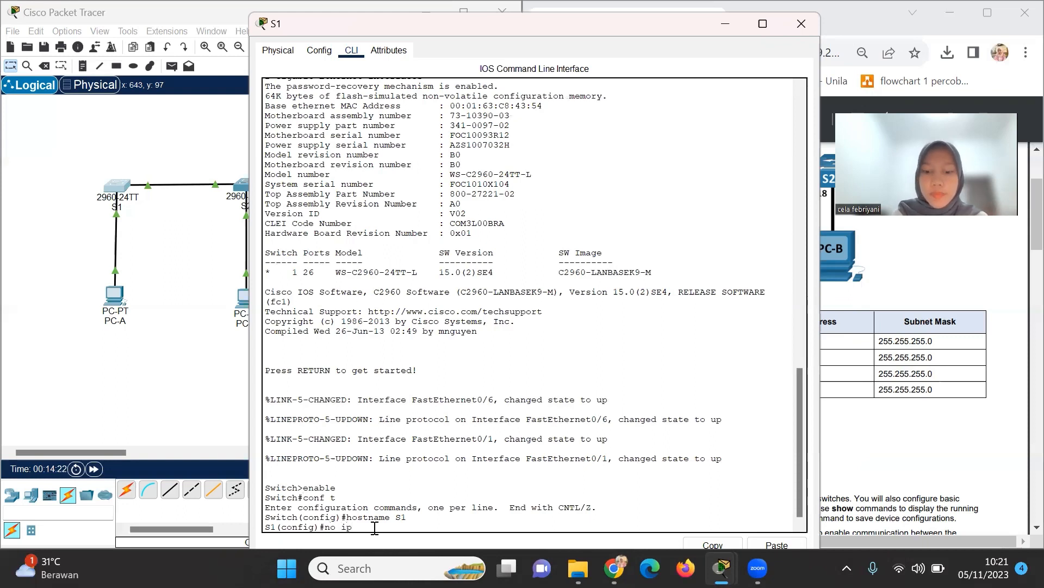
text( domain)
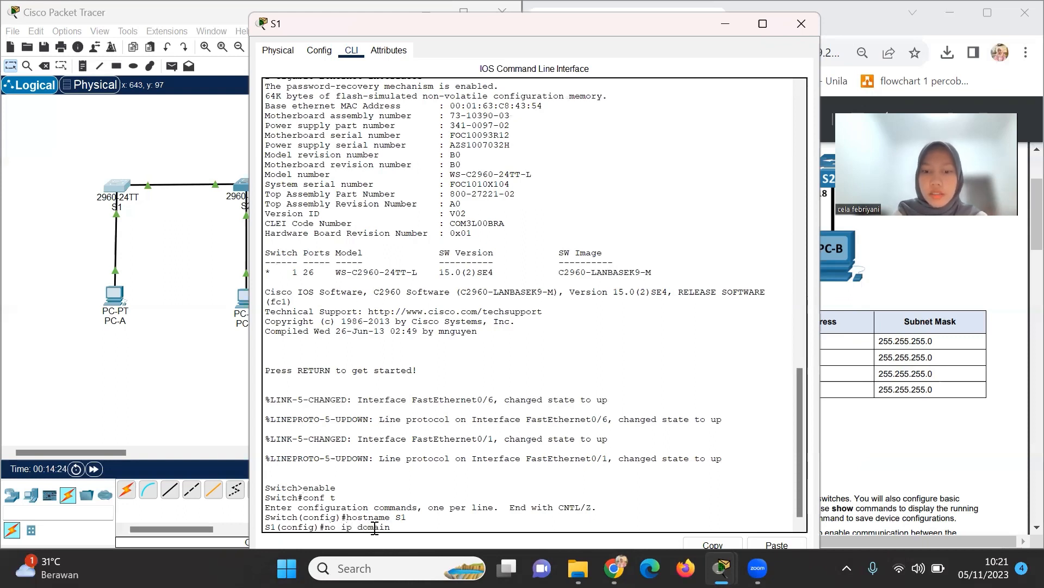
text(-lookup)
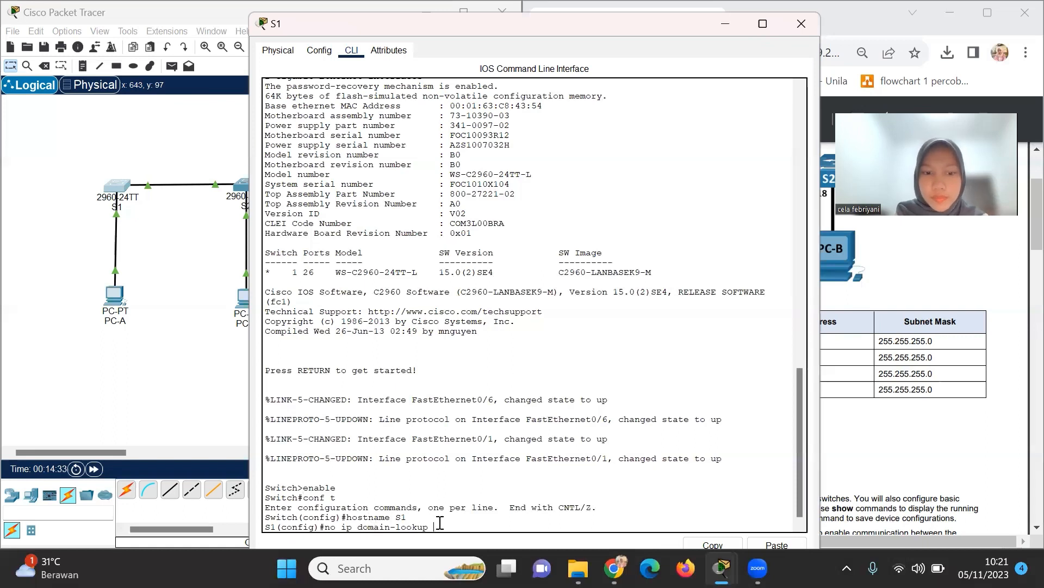
Disable DNS domain lookup and configure an enable secret password on S1.
key(Return)
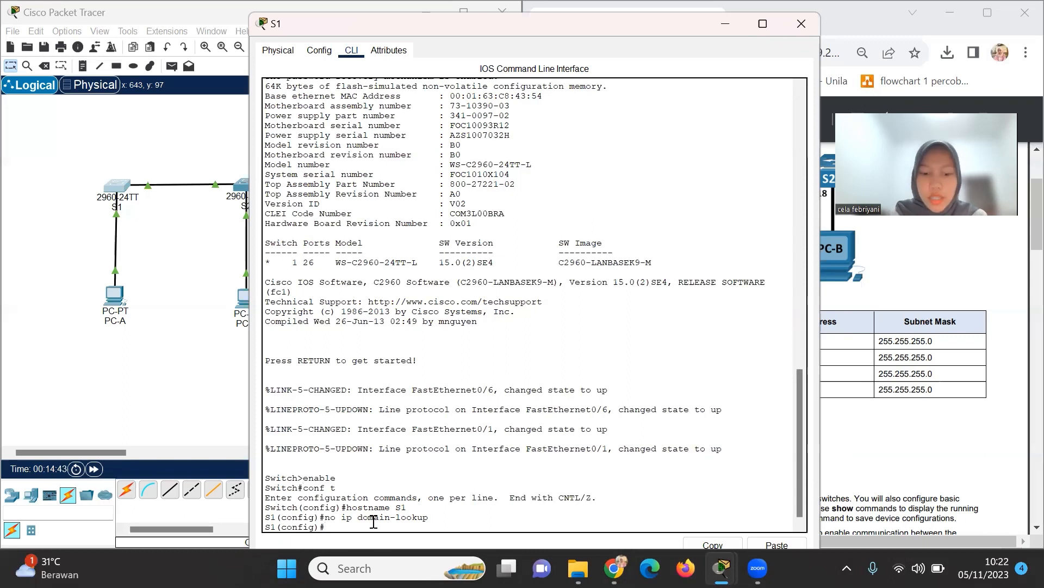
text(enable se)
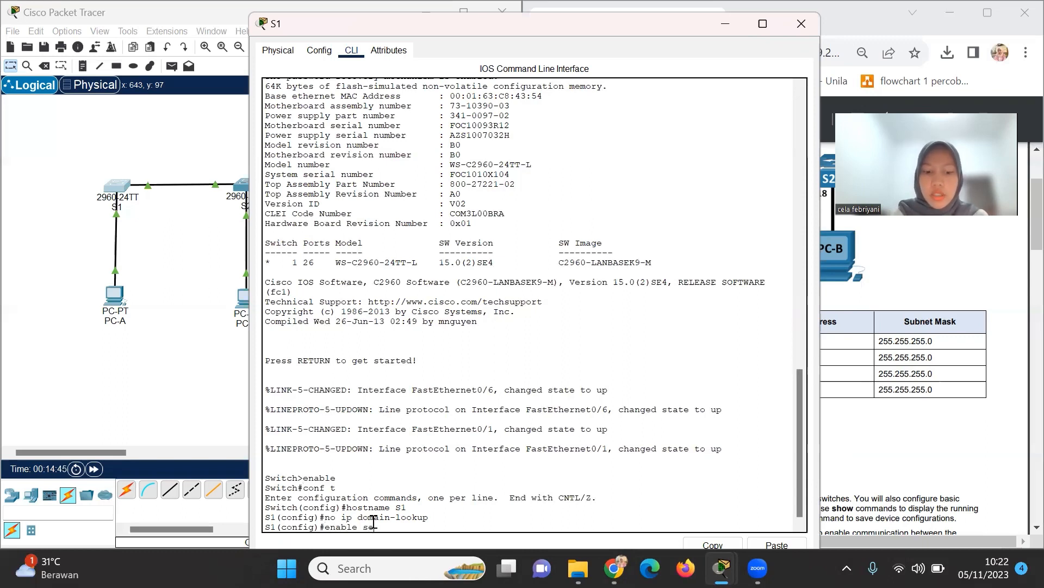
text(cret clas)
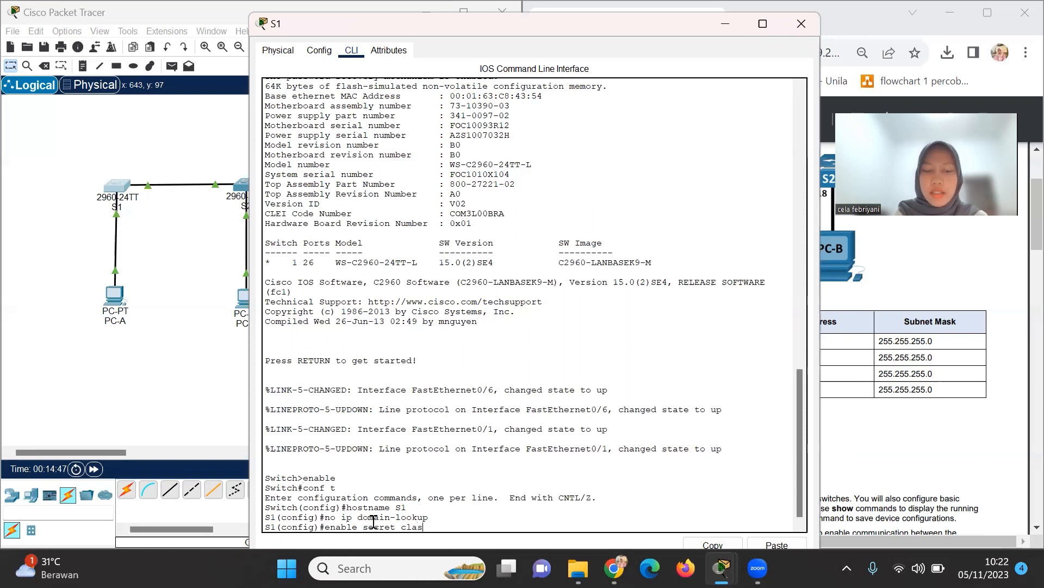
text(s)
key(Return)
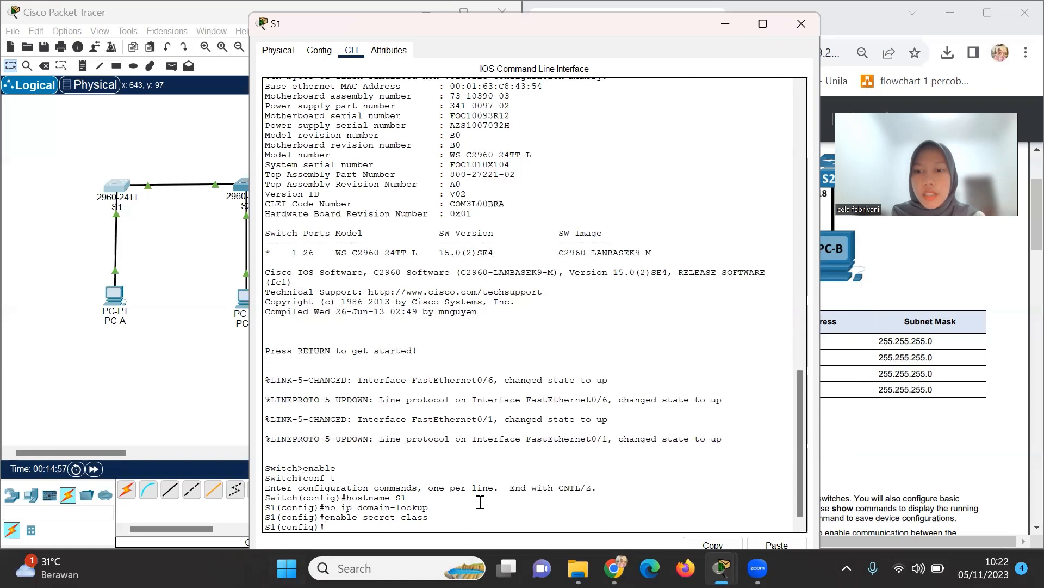
Give line console 0 a password, enable login, and exit back to global configuration.
text(li)
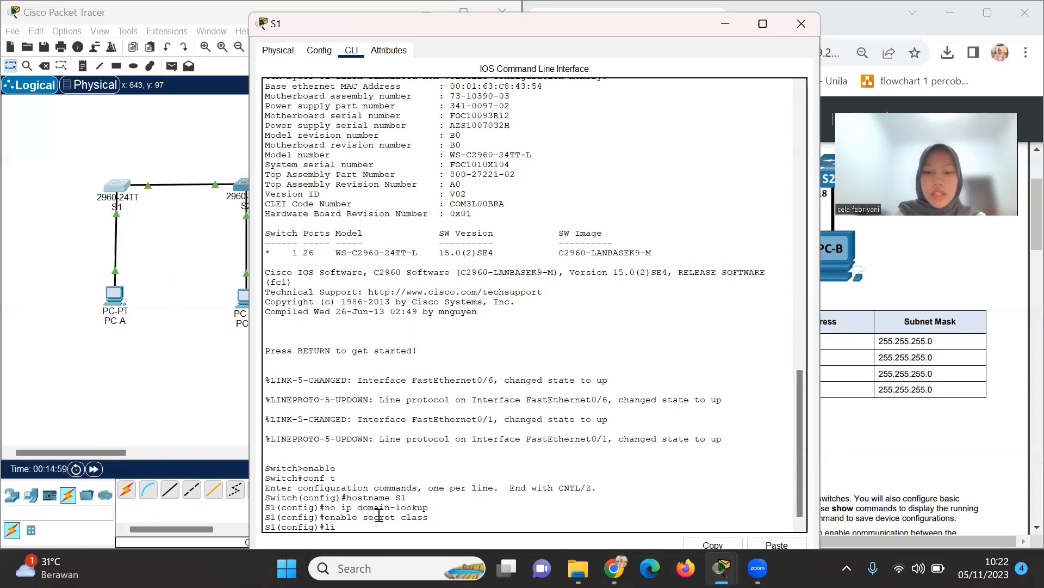
text(ne conso)
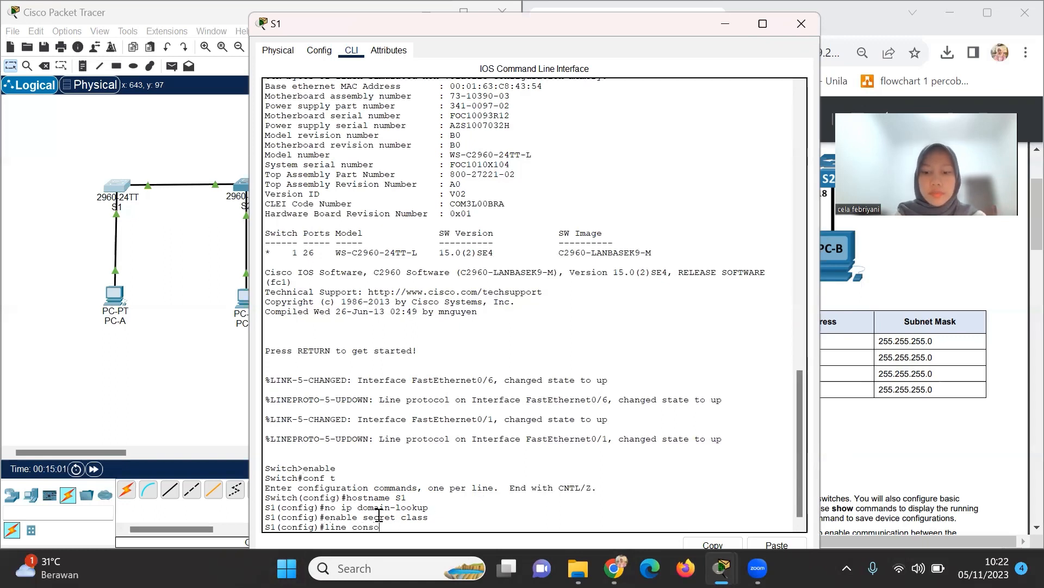
text(le )
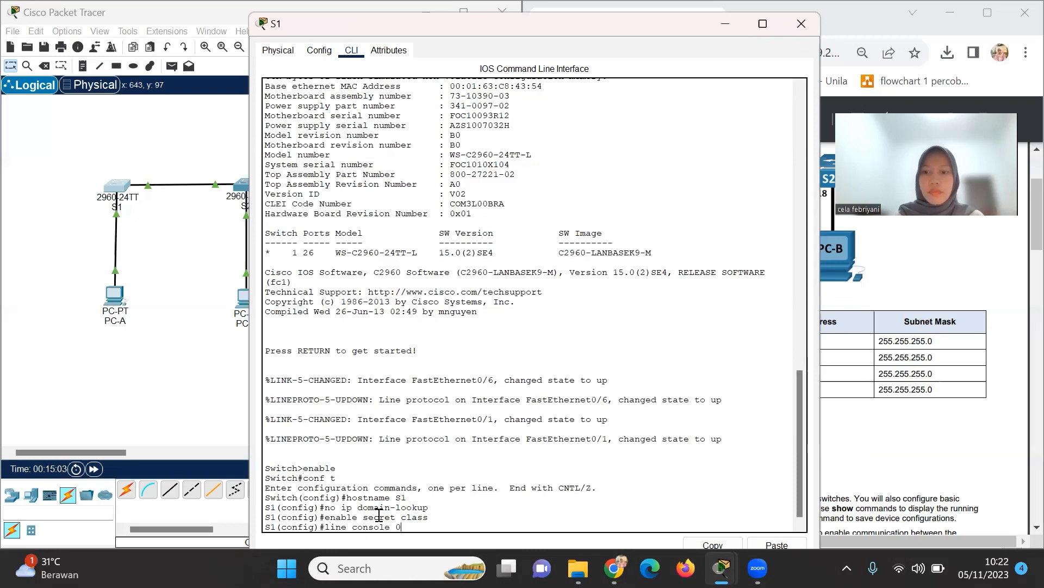
text(0)
key(Return)
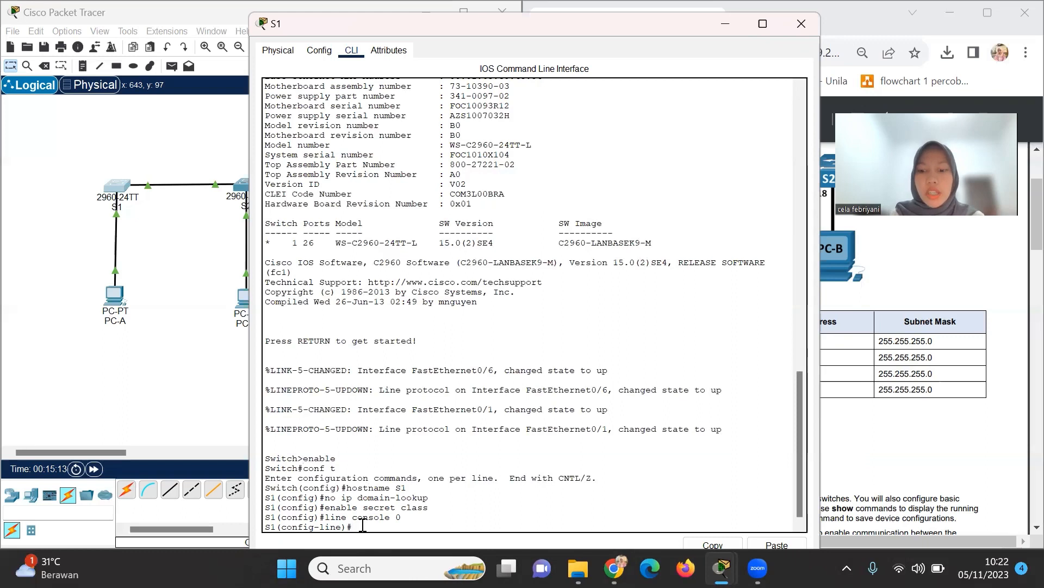
text(passwor)
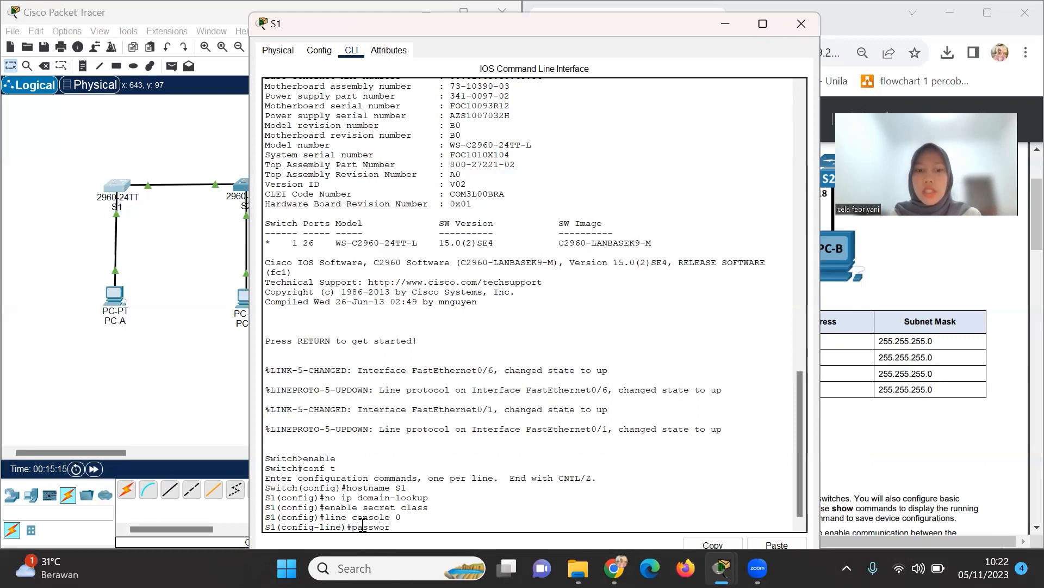
text(d)
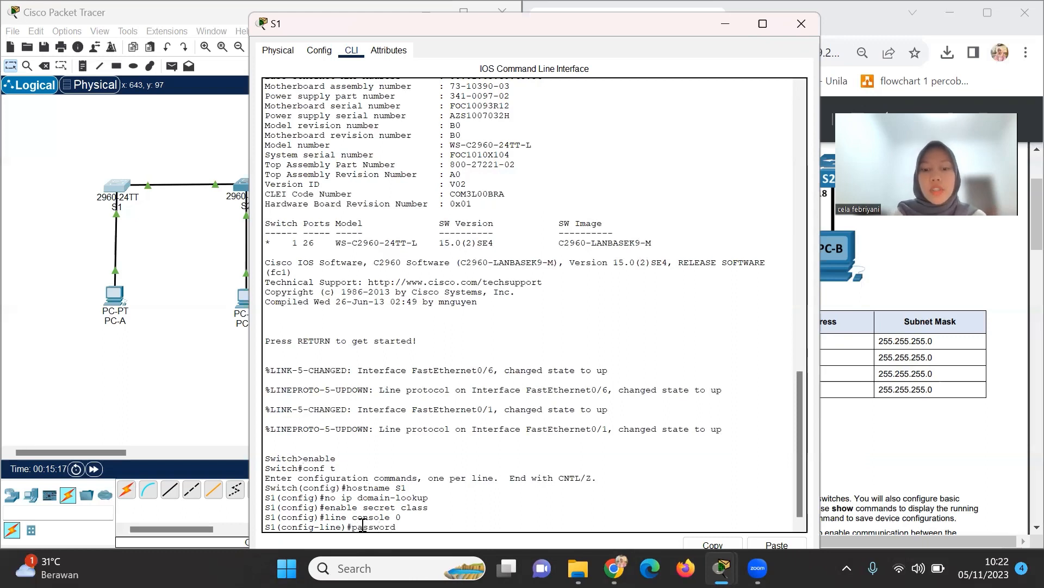
text( jarkom)
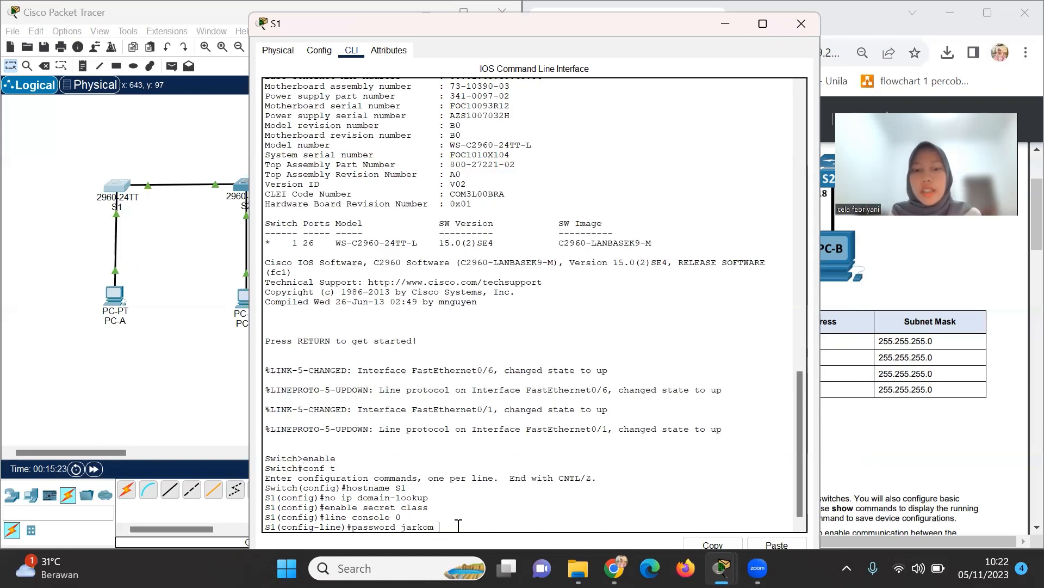
key(Return)
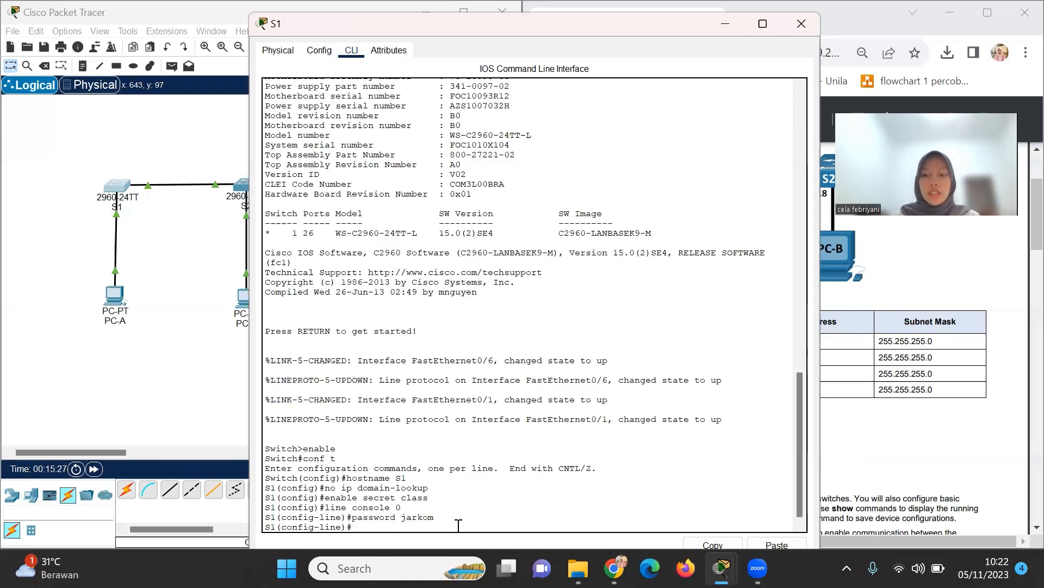
text(login)
key(Return)
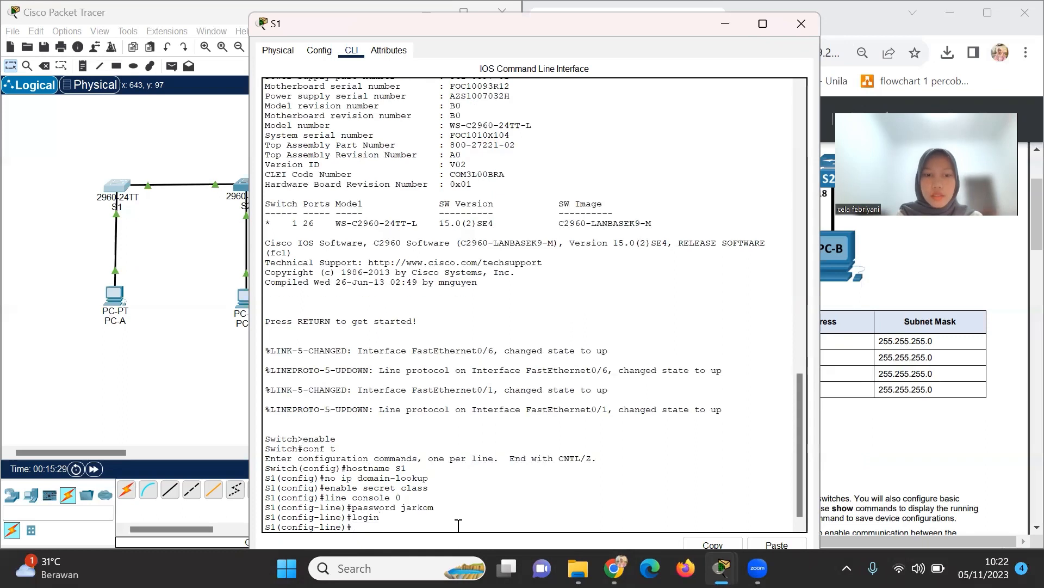
text(exit)
key(Return)
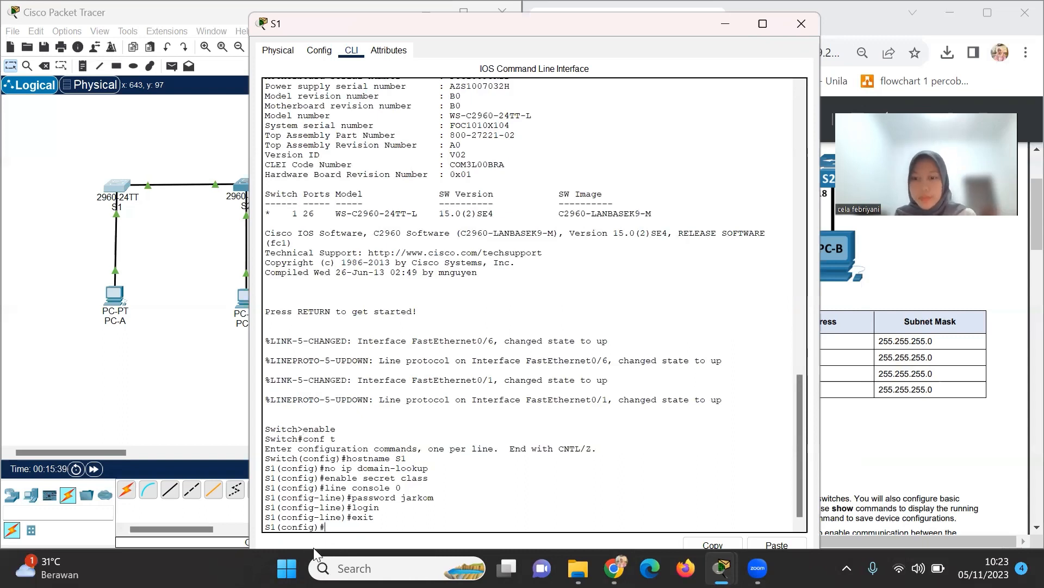
Assign interface VLAN 1 the address 192.168.1.1 255.255.255.0 and enable it with no shutdown.
text(interfac)
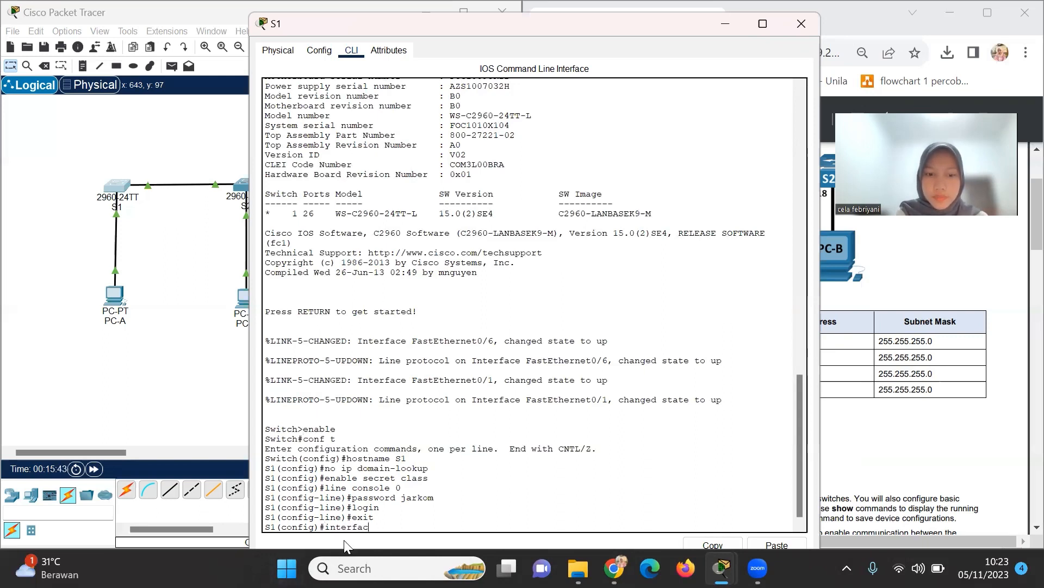
text(e )
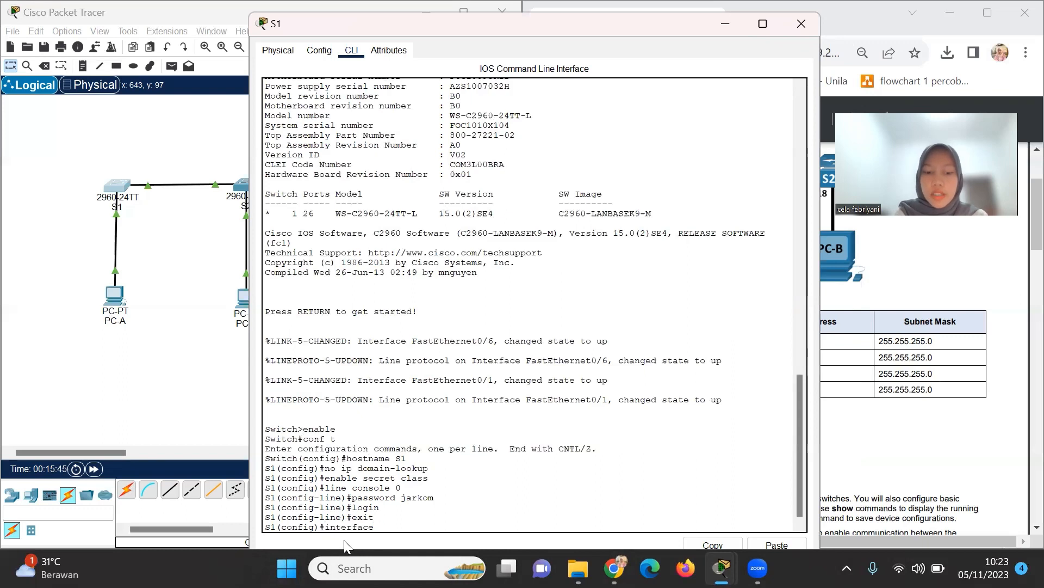
text(vlan 1)
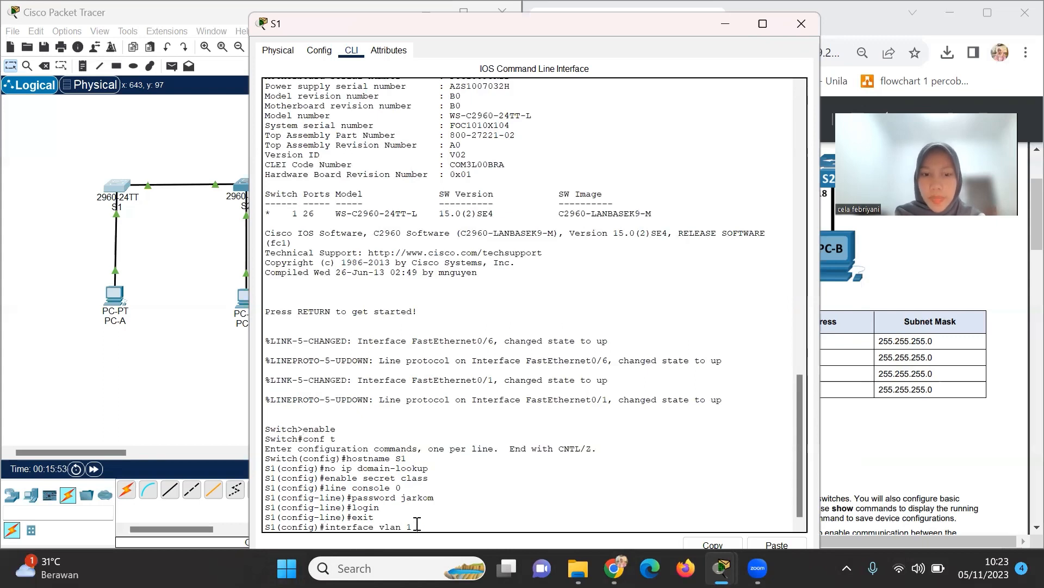
key(Return)
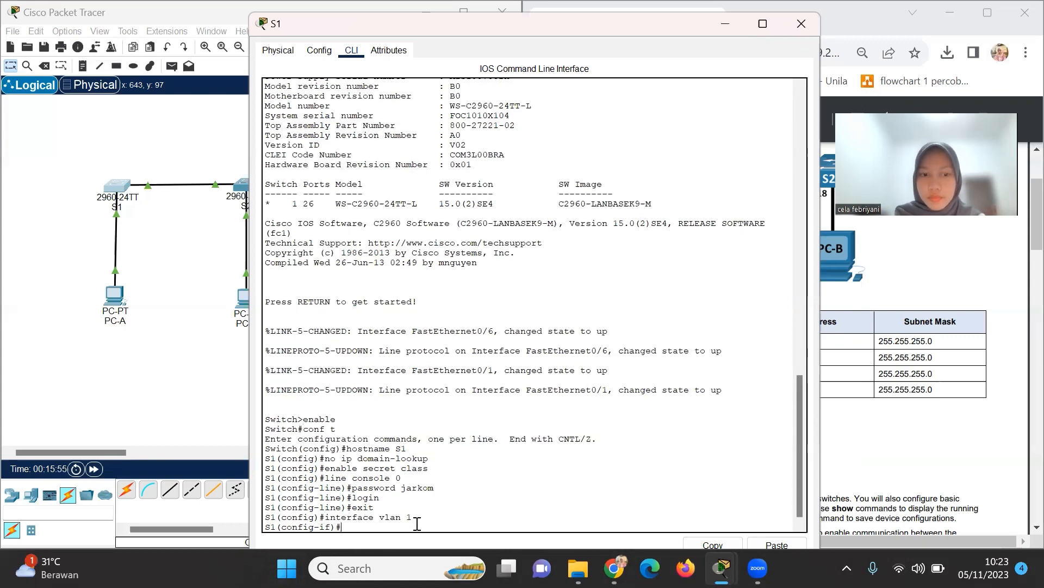
text(ip)
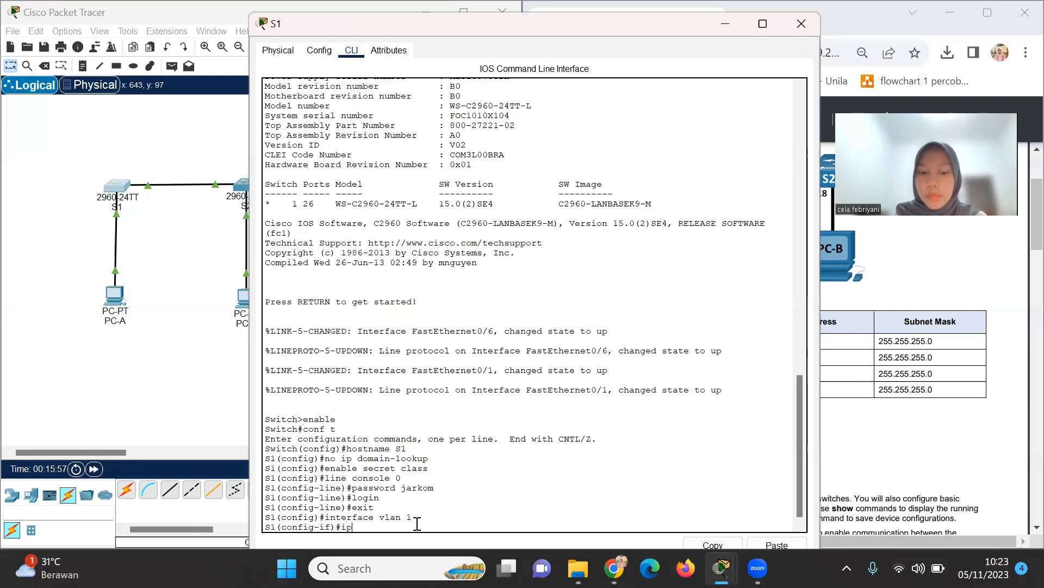
text( ad)
text(dre)
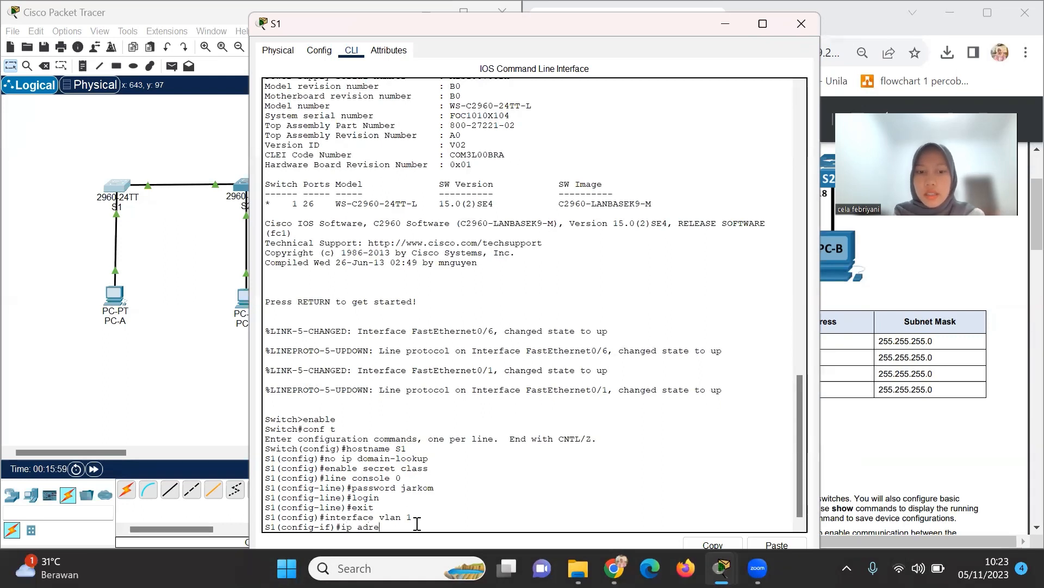
key(BackSpace)
key(BackSpace)
text(dress)
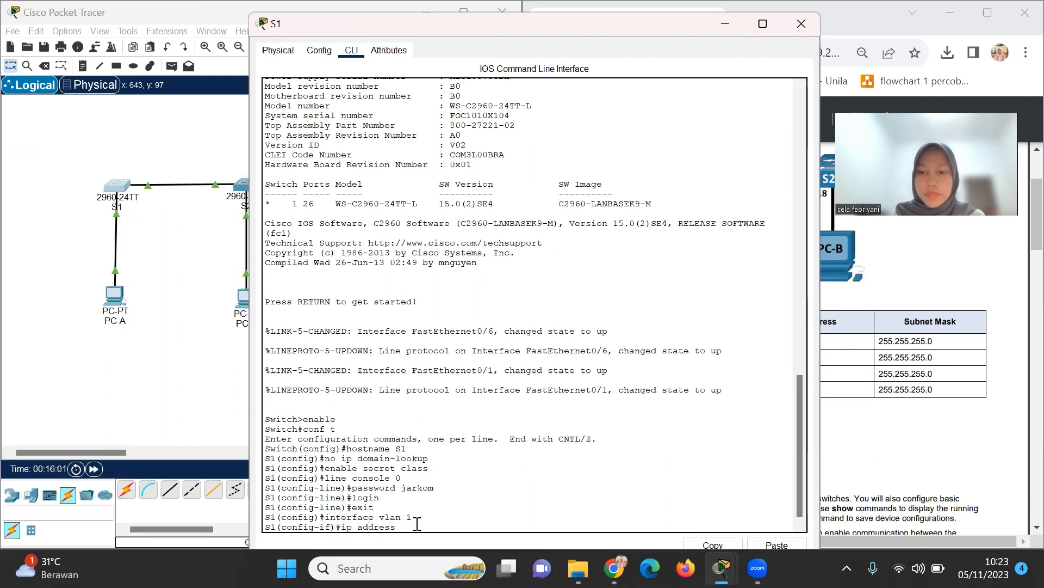
text( 19)
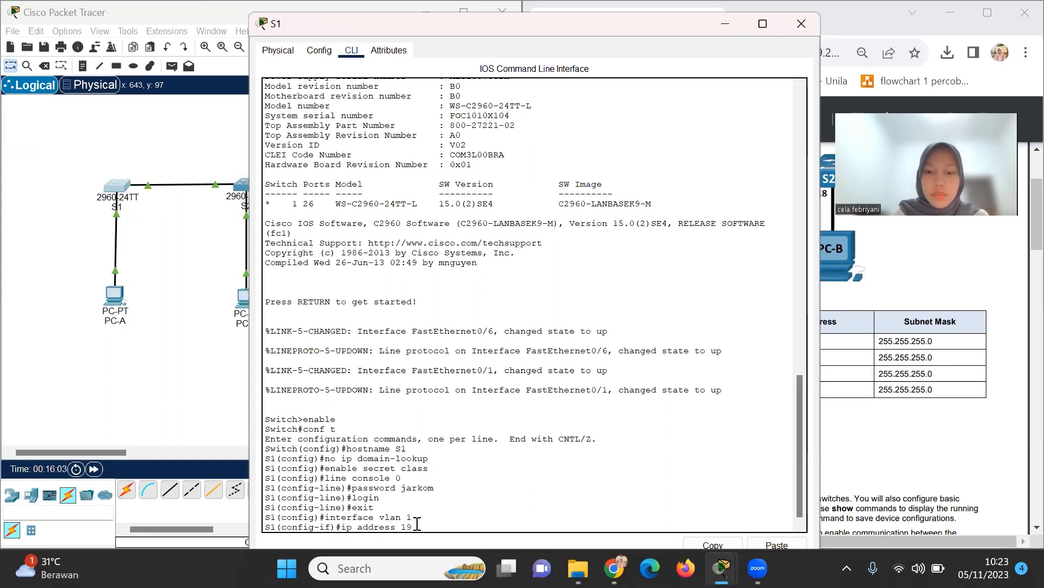
text(2.168)
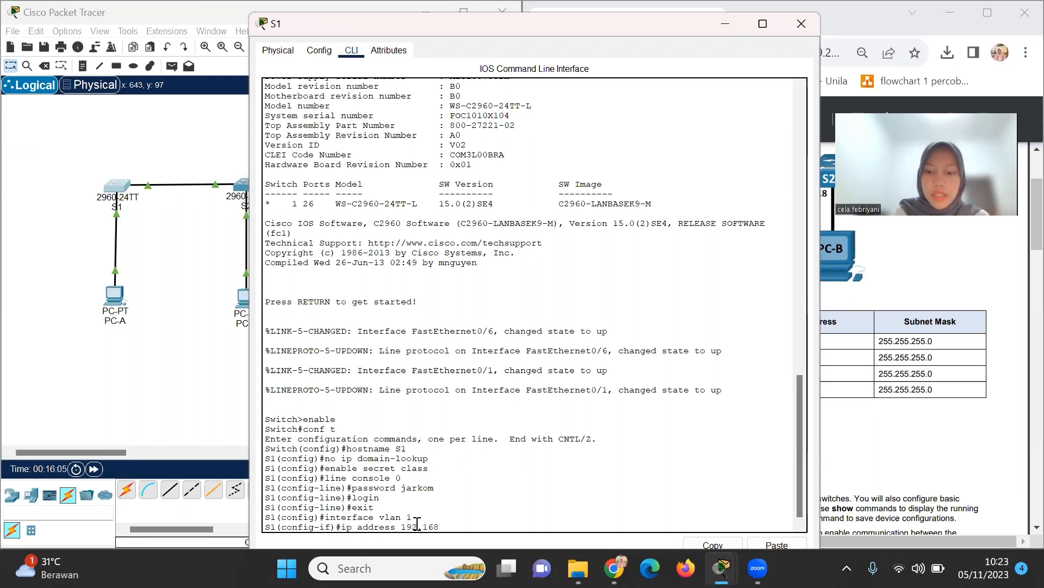
text(.1)
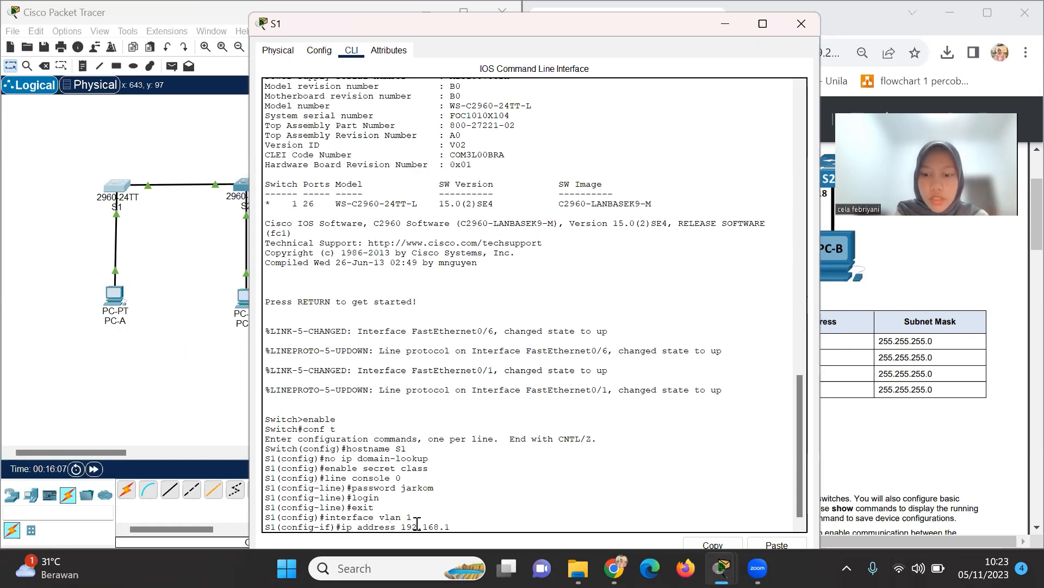
text(.1)
text( 25)
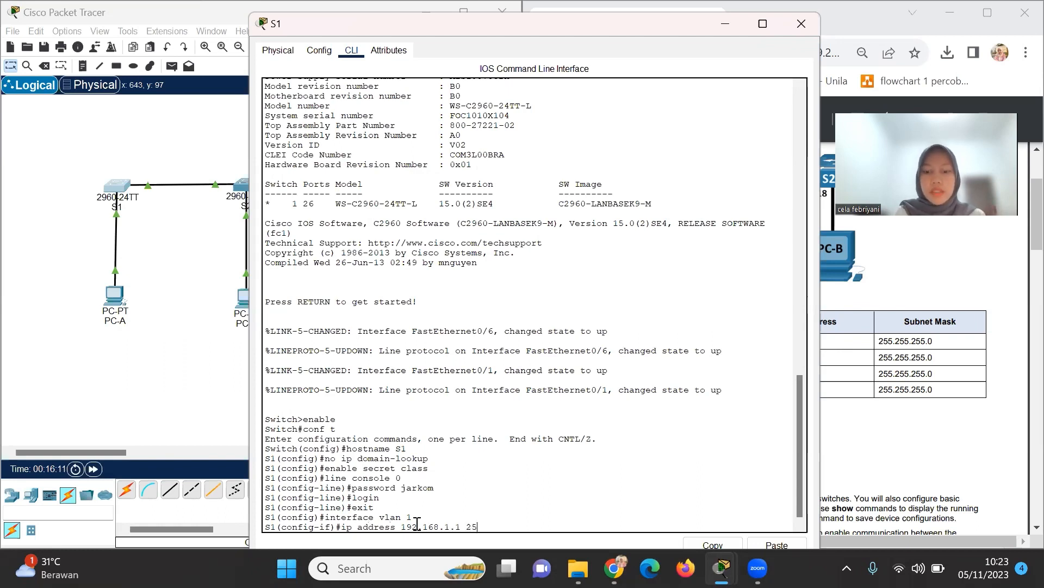
text(5.255.2)
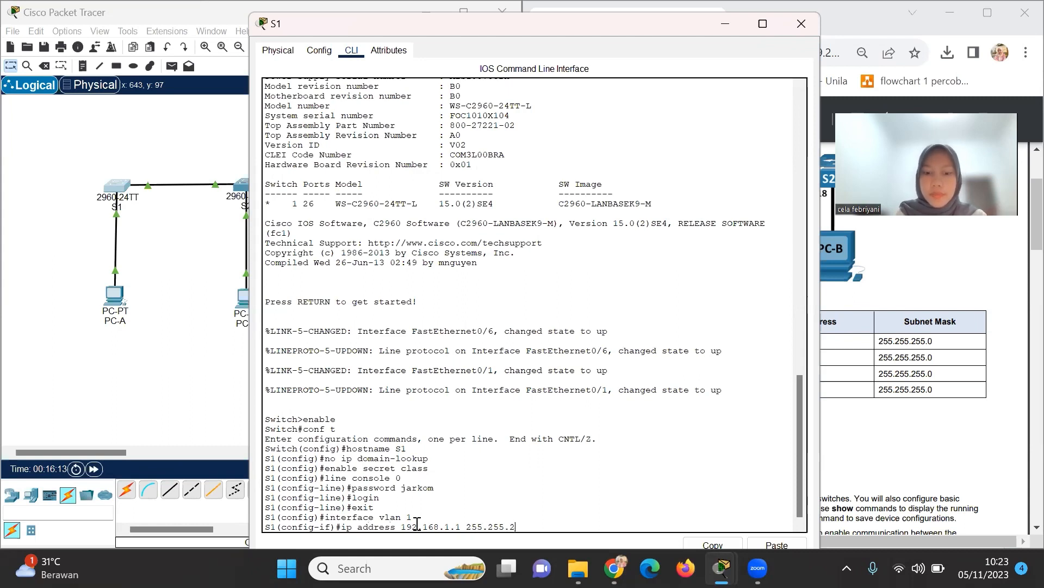
text(55.)
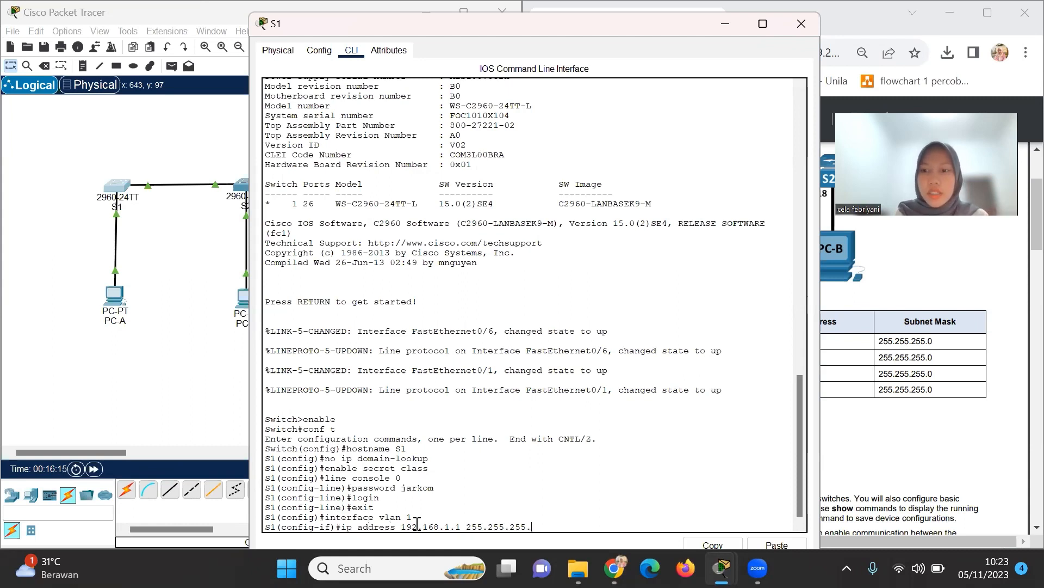
text(0)
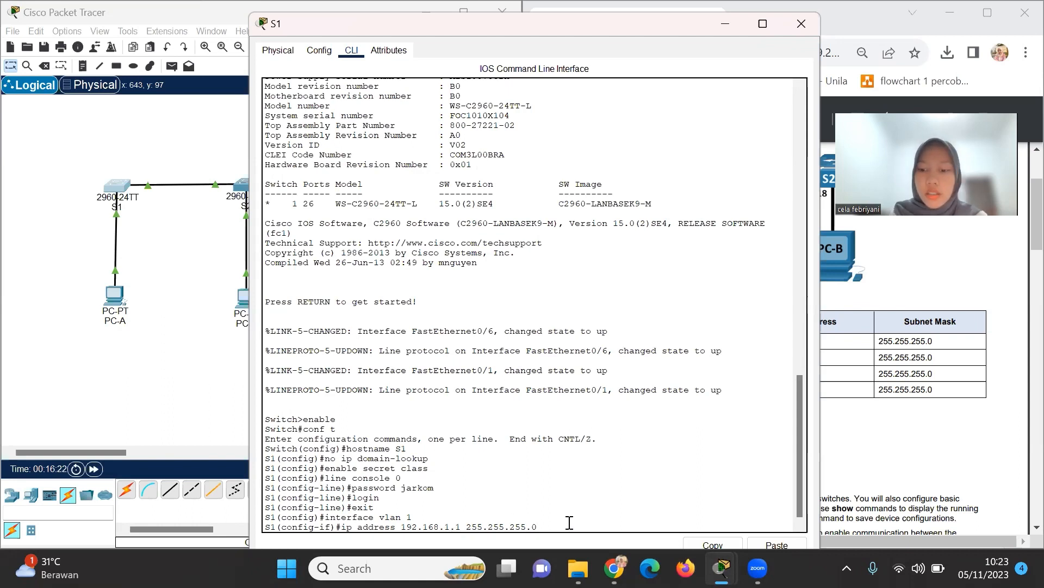
key(Return)
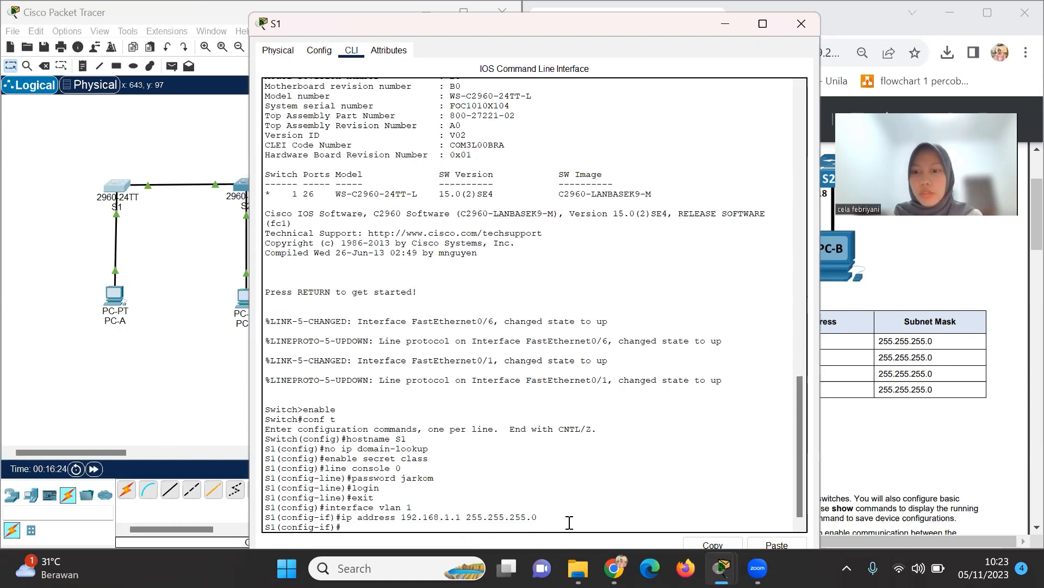
text(n)
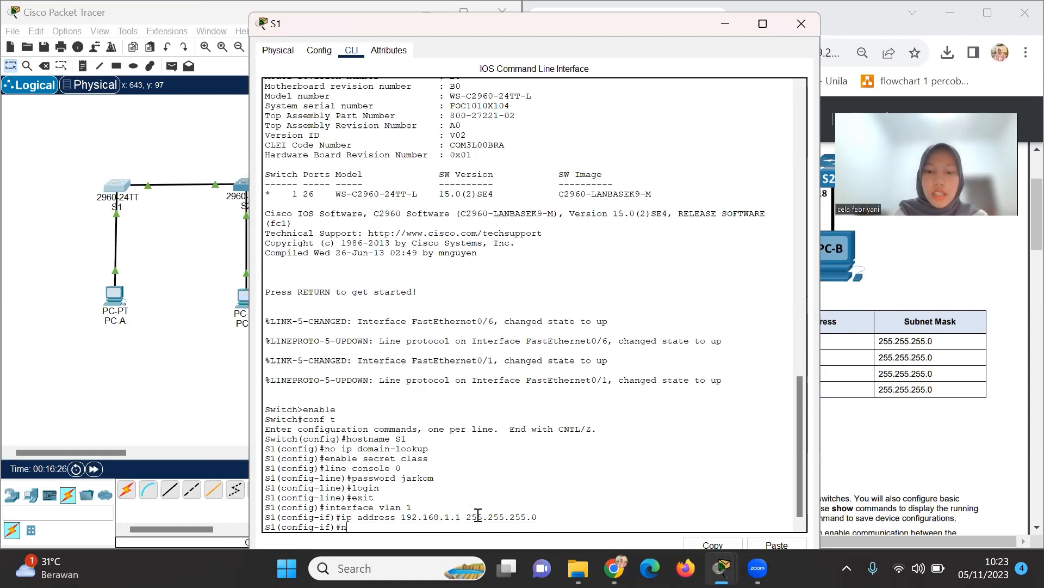
text(o shutdow)
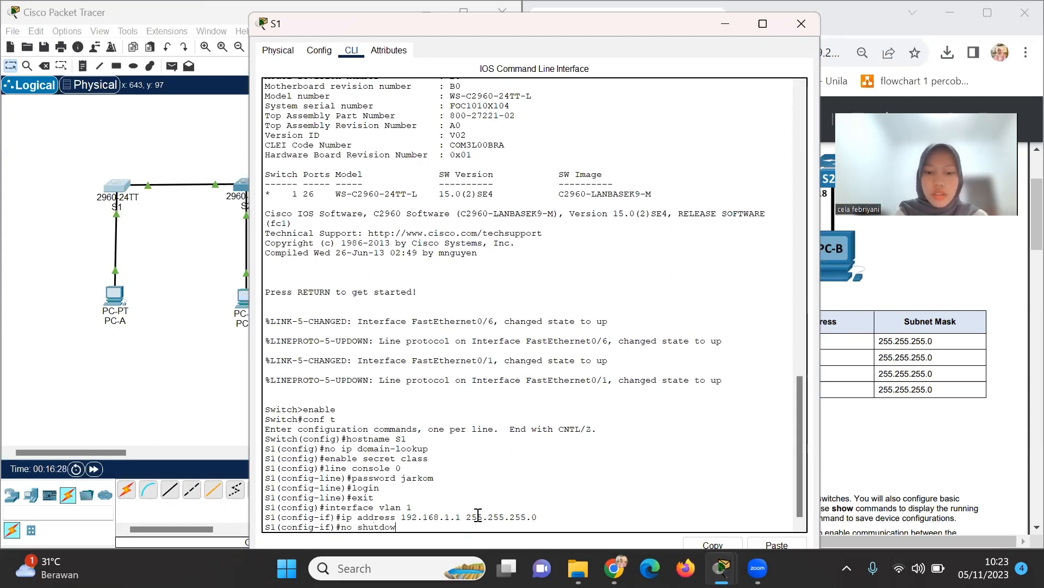
text(n)
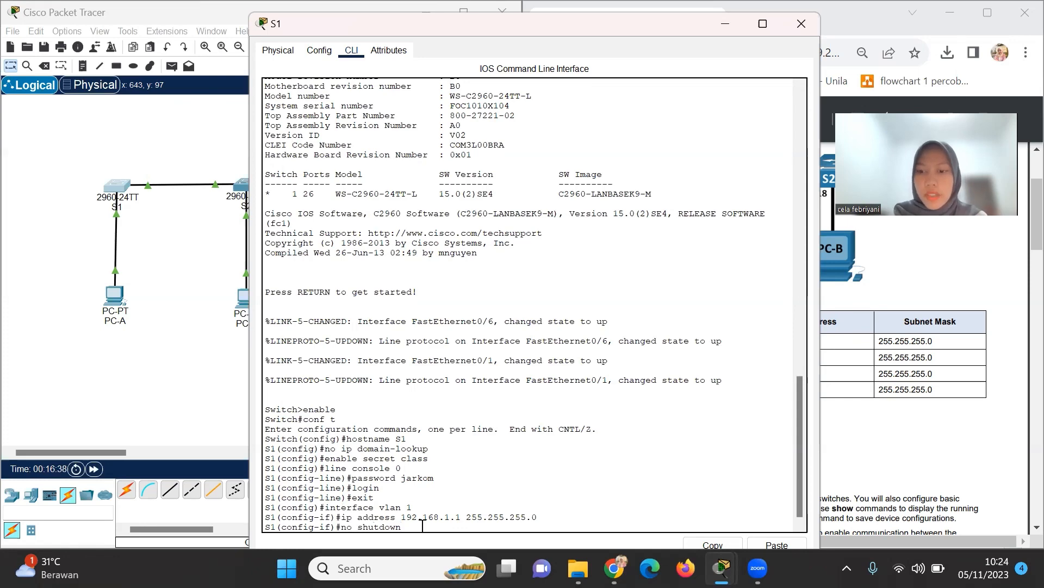
key(Return)
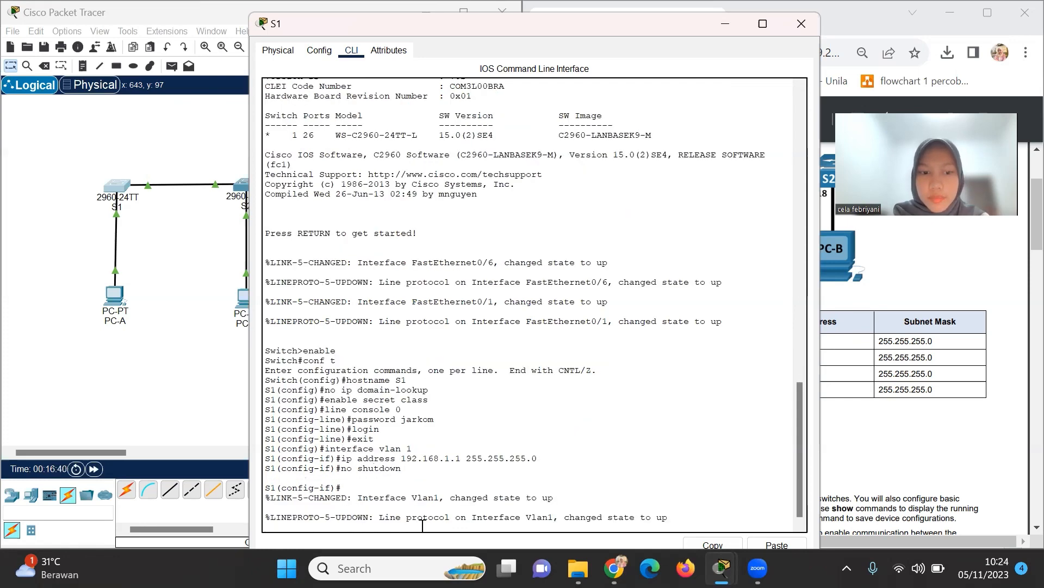
key(Return)
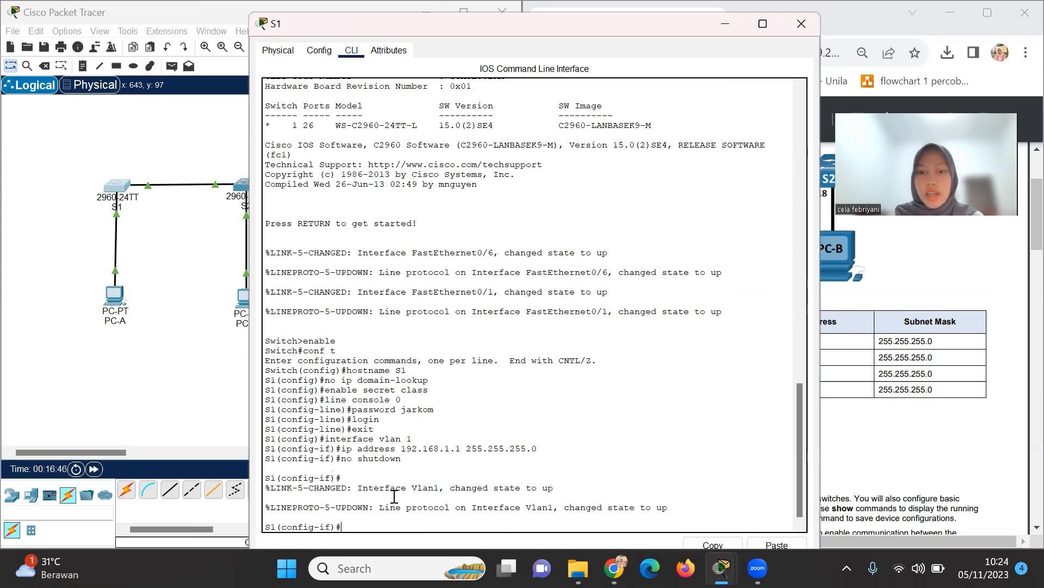
Set the MOTD banner to 'Unauthorized access is strictly prohibited and prosecuted to the full extent of the law.'.
text(banner)
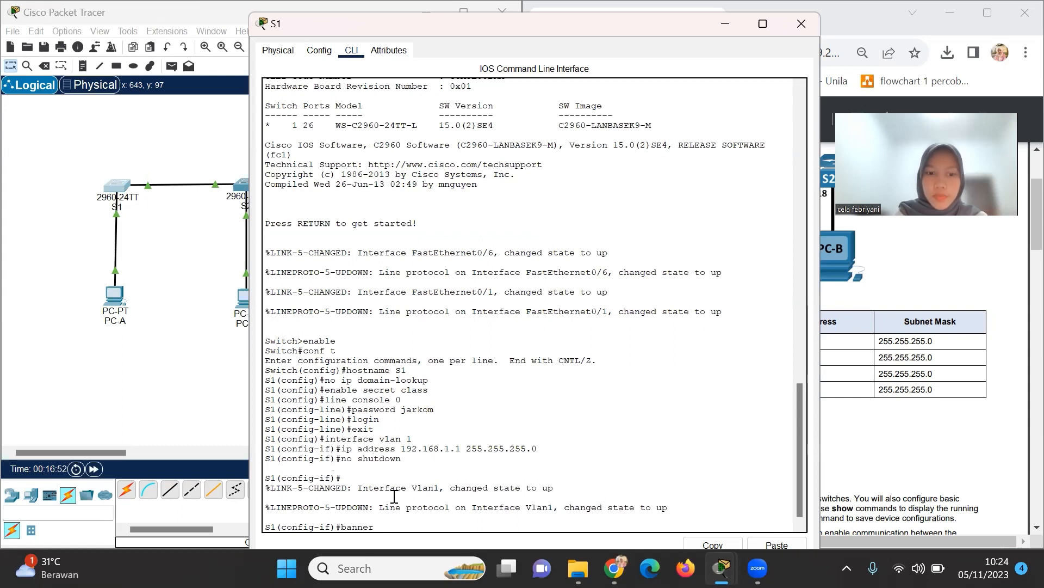
text( motd #Unautho)
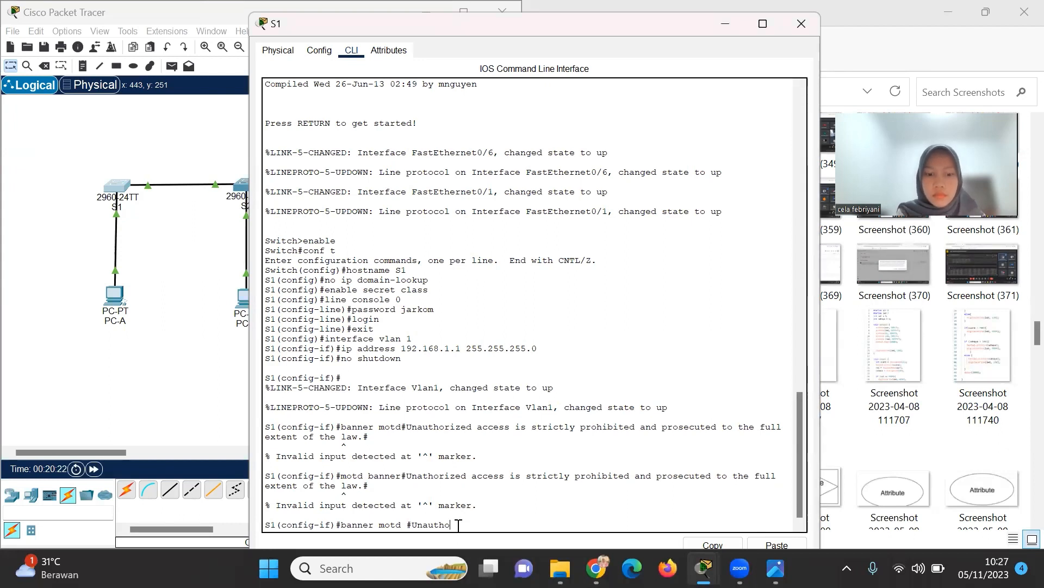
text(rized)
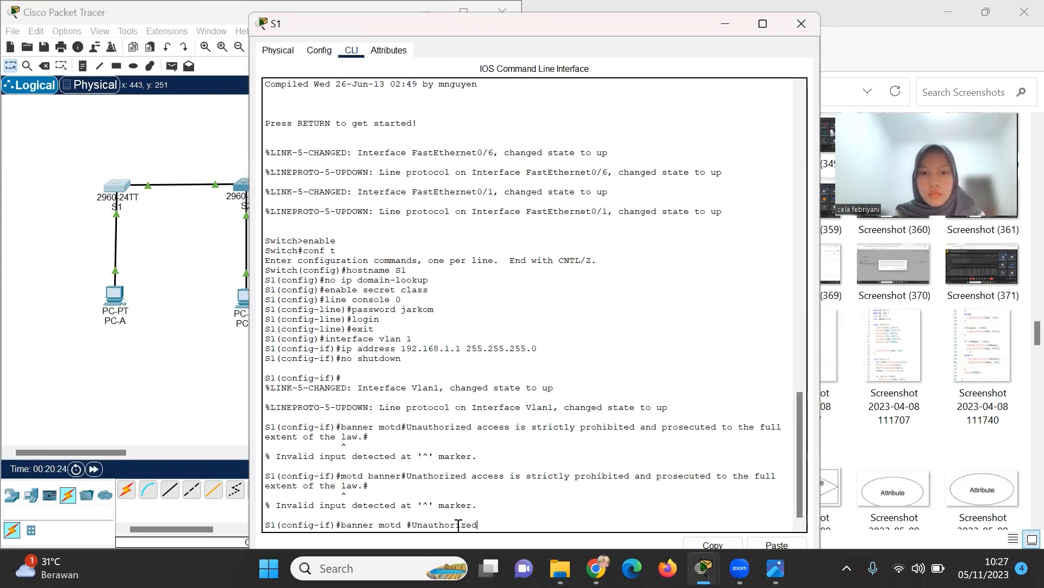
text( acc)
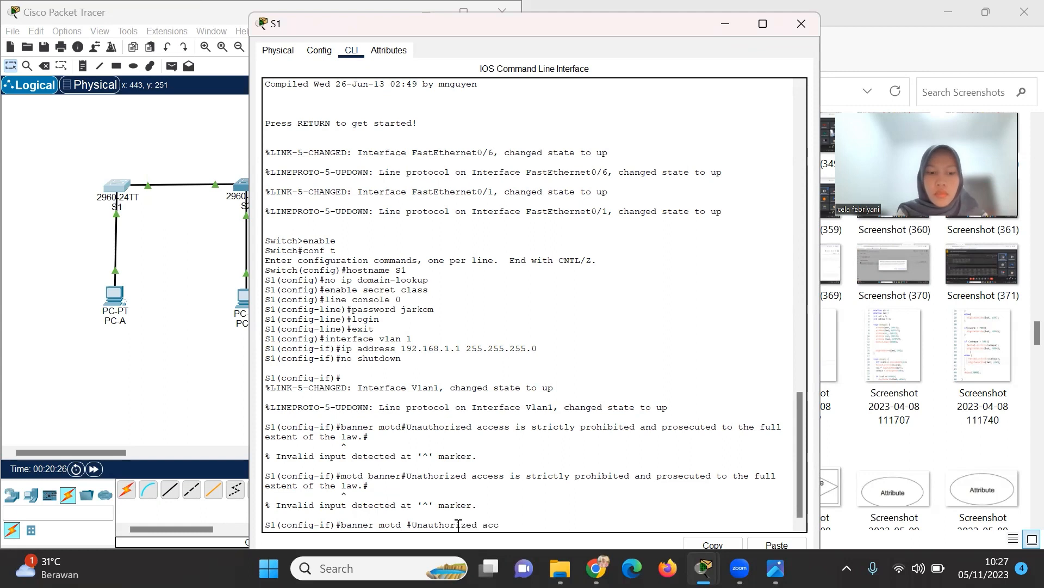
text(ess)
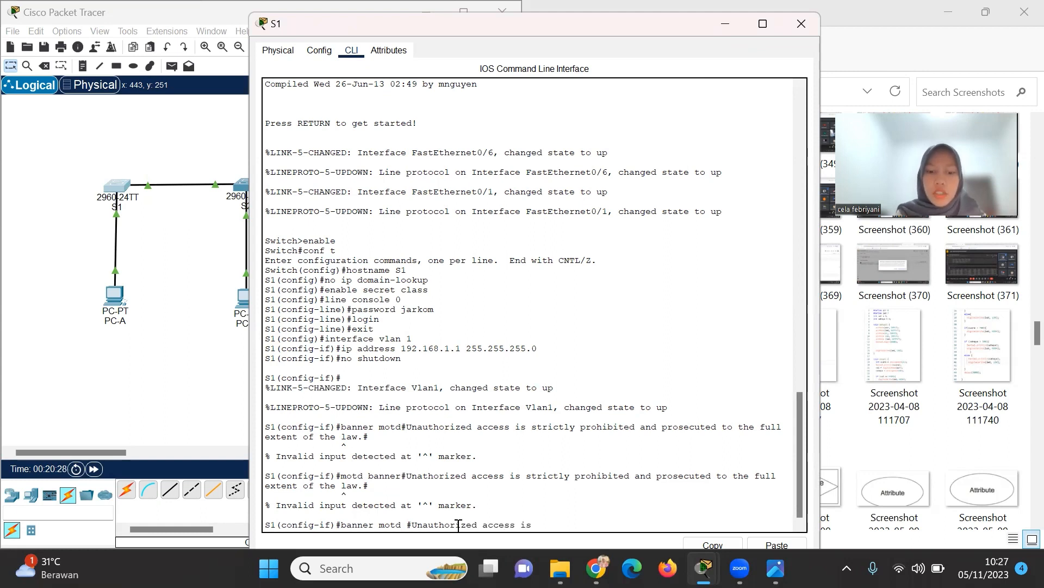
text( is )
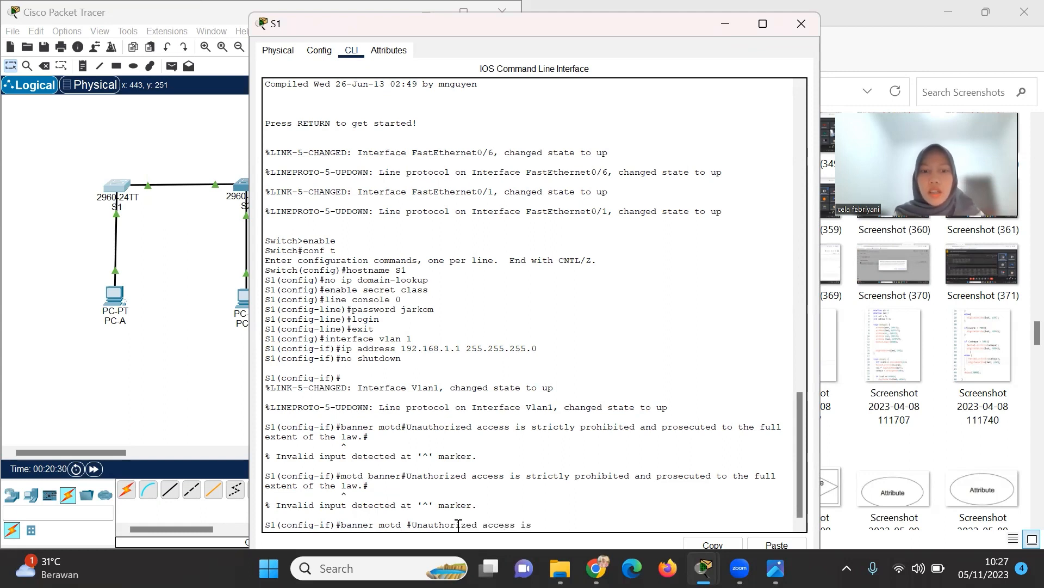
text(s)
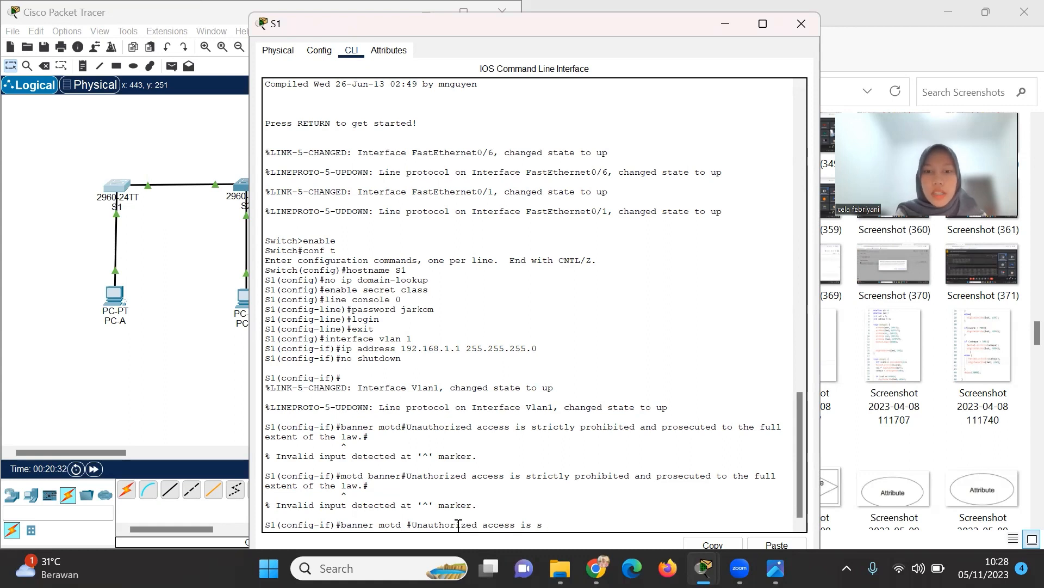
text(tri)
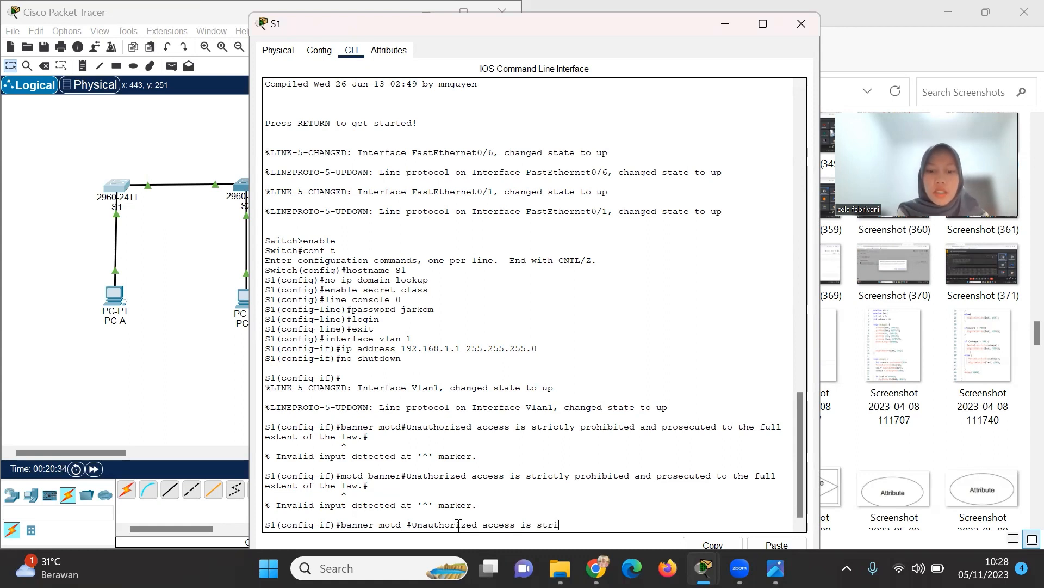
text(ctly)
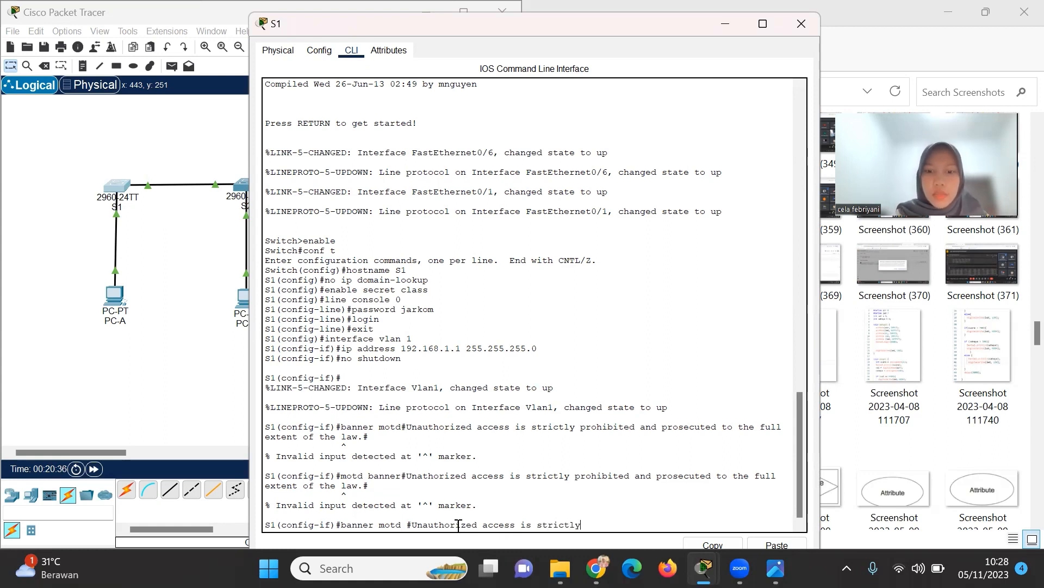
text( pro)
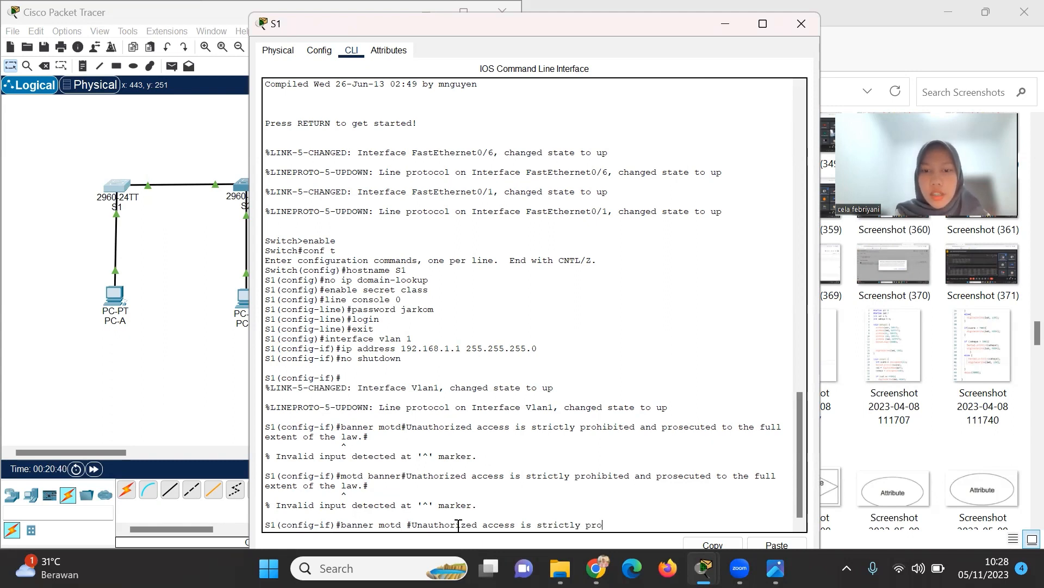
text(h)
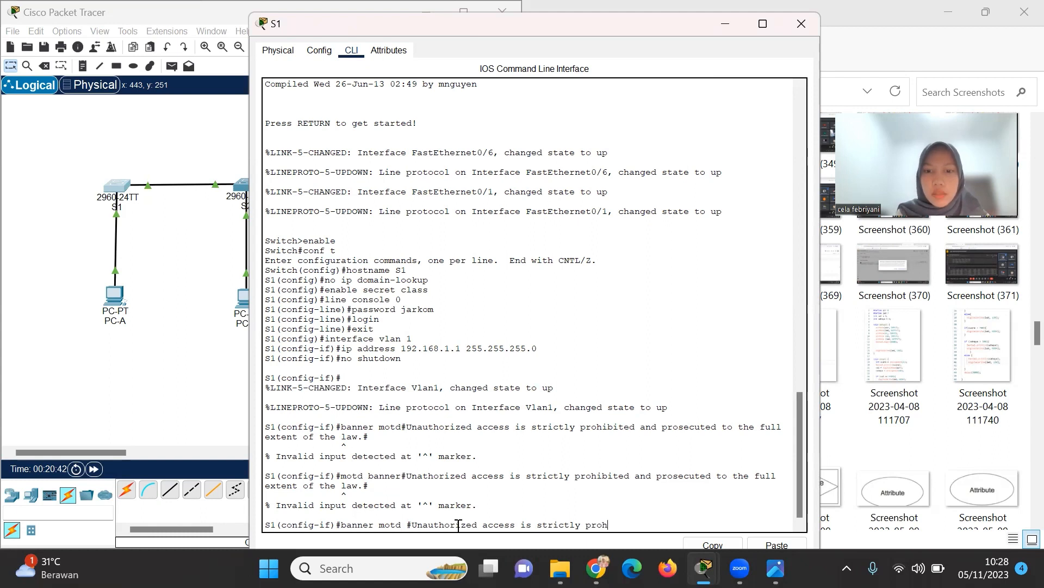
text(ibited a)
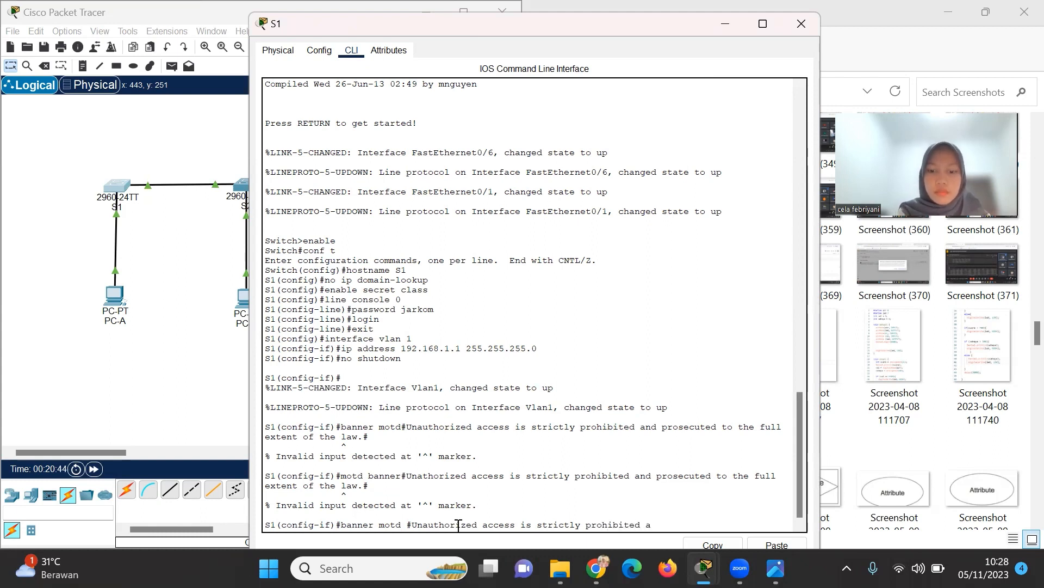
text(nd prosecue)
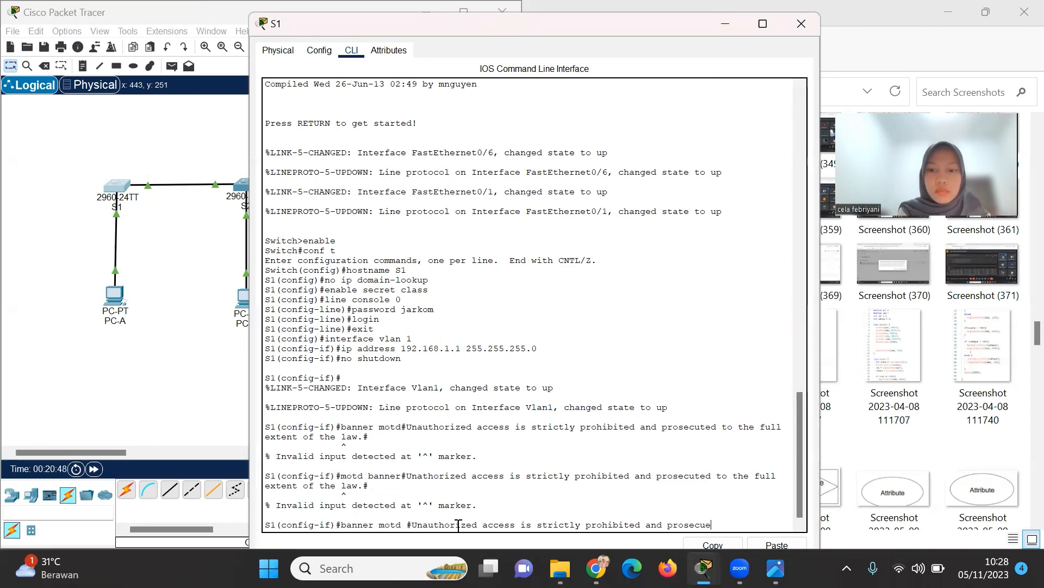
key(BackSpace)
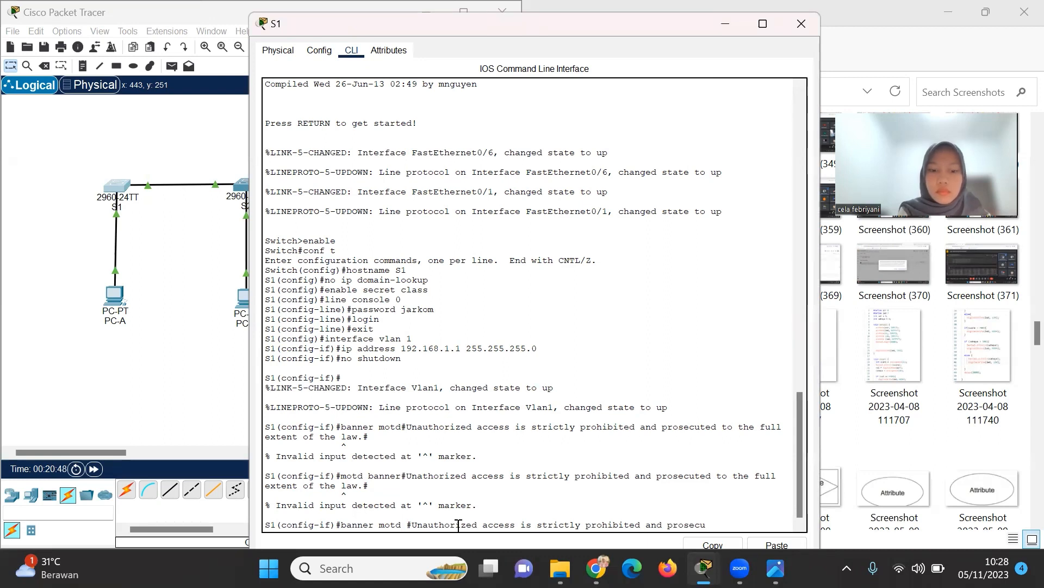
text(ted)
text(to)
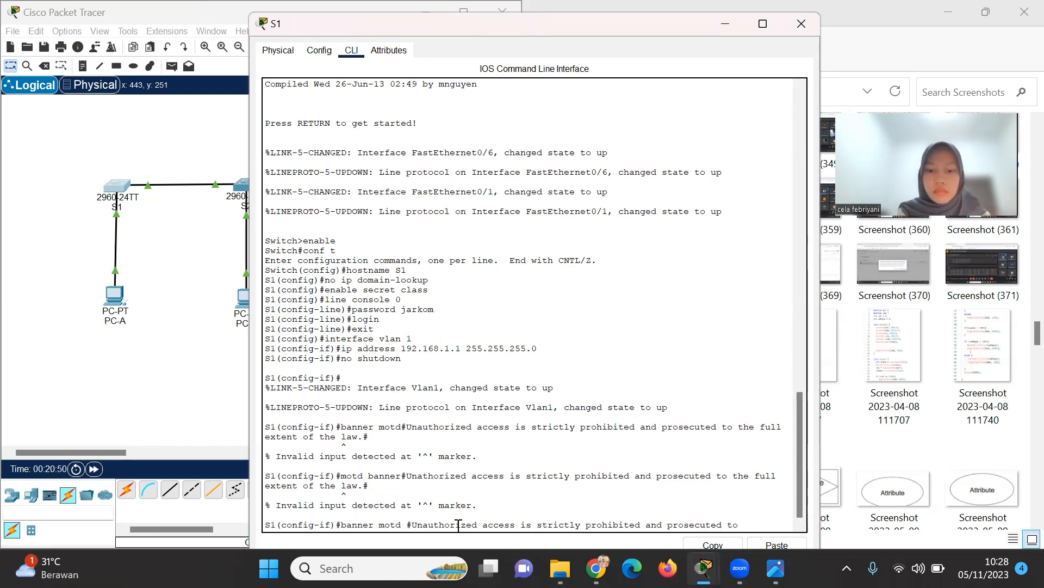
text( the full)
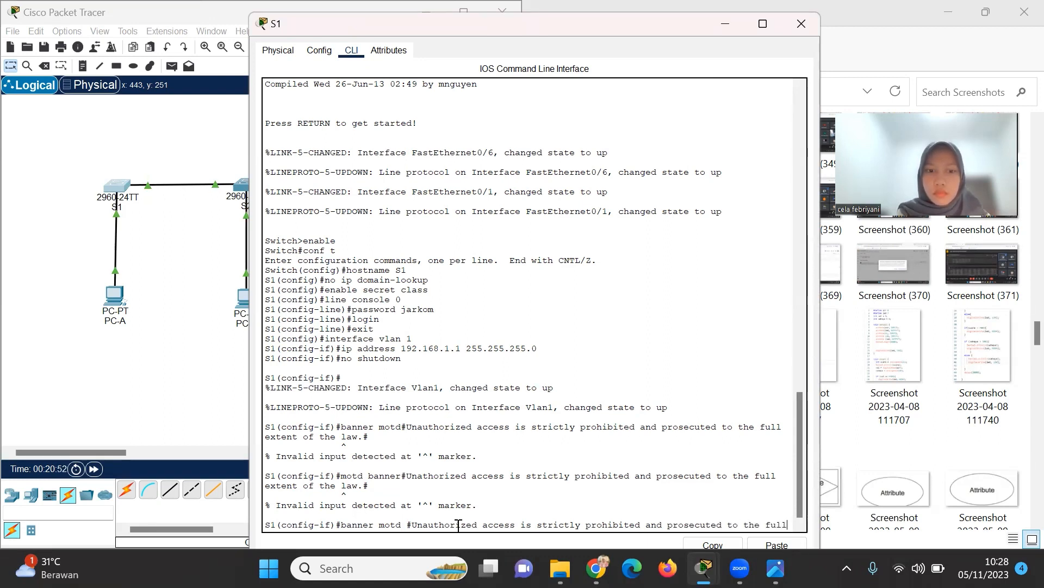
text( e)
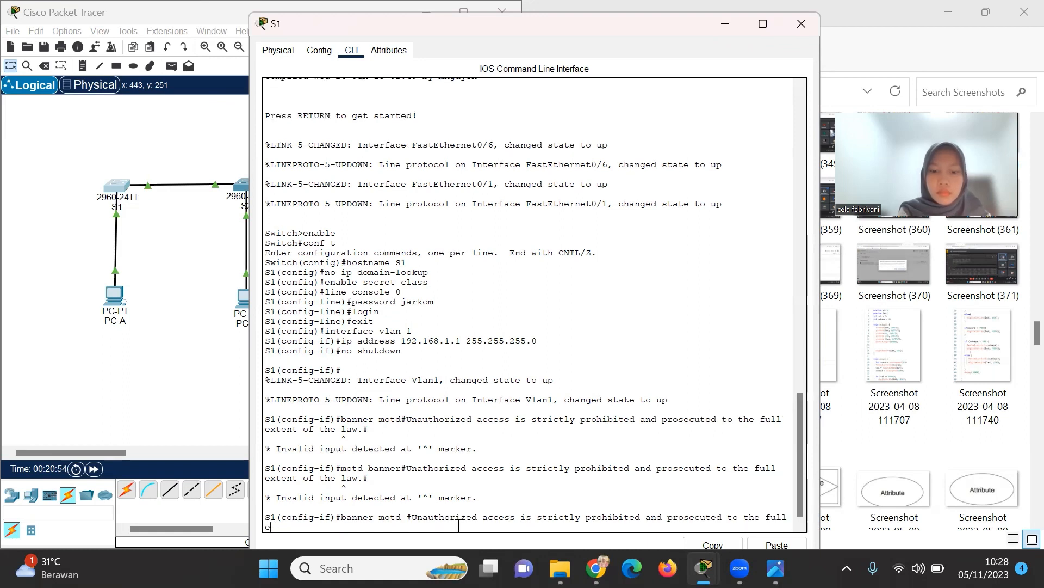
text(xtent o)
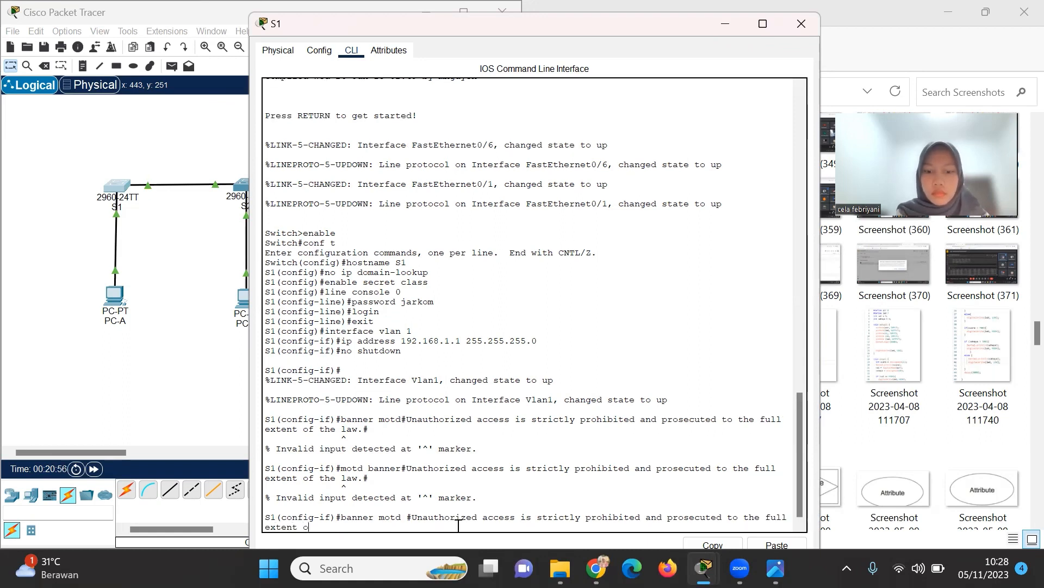
text(f the law.#)
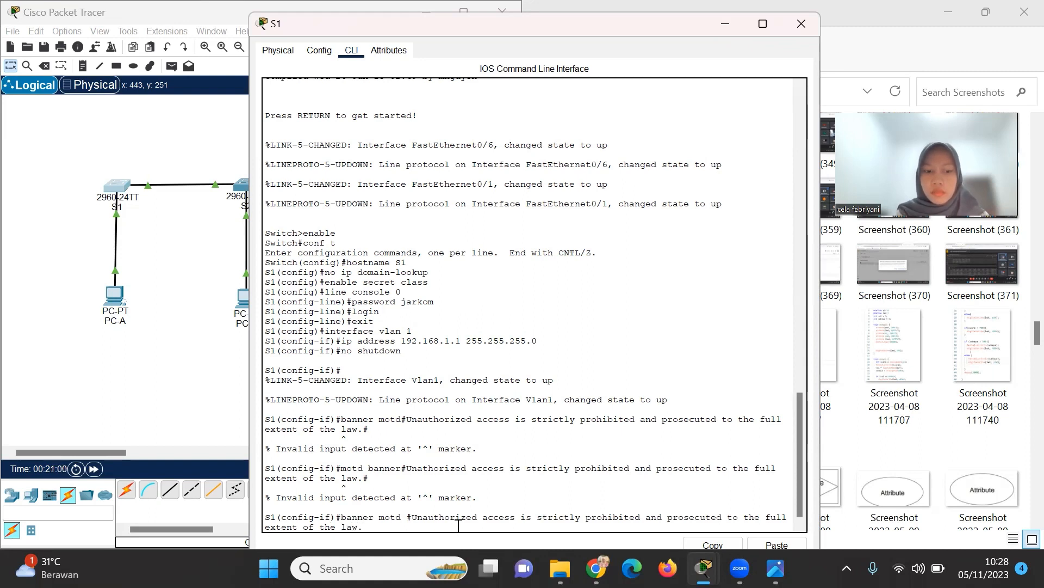
key(Return)
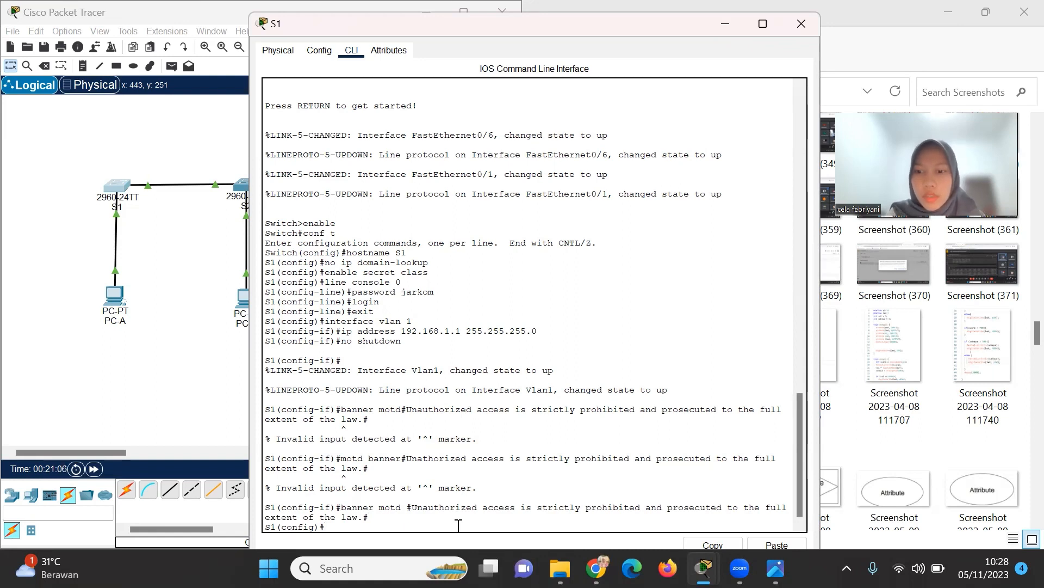
Exit to privileged mode and copy running-config to startup-config, accepting the default filename.
text(exit)
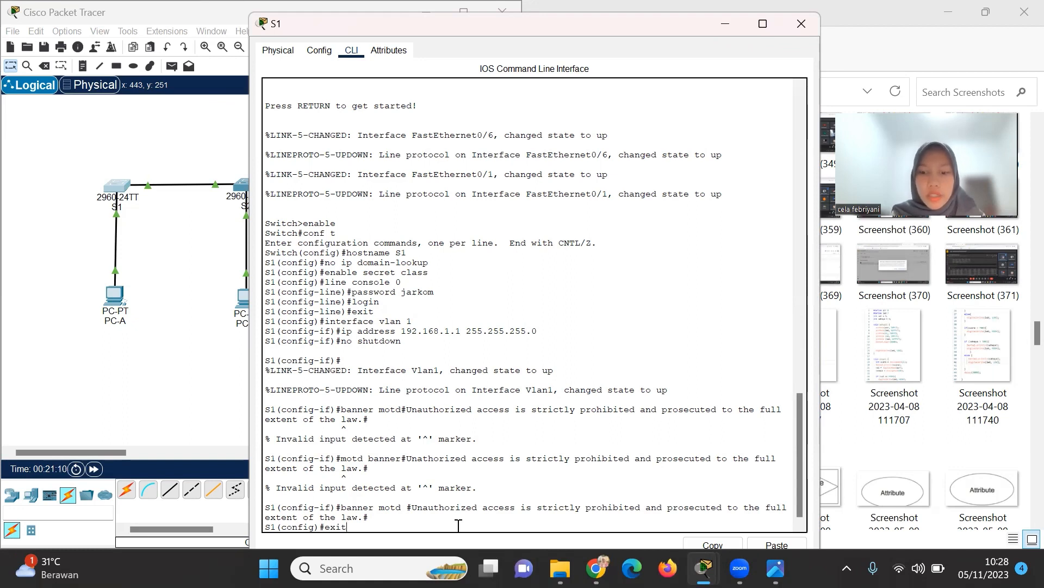
key(Return)
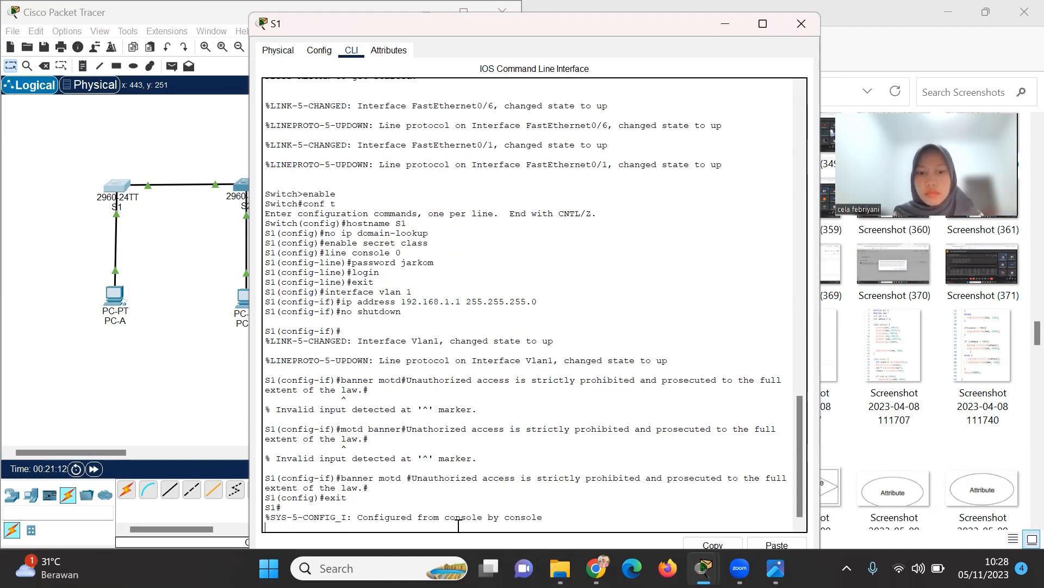
key(Return)
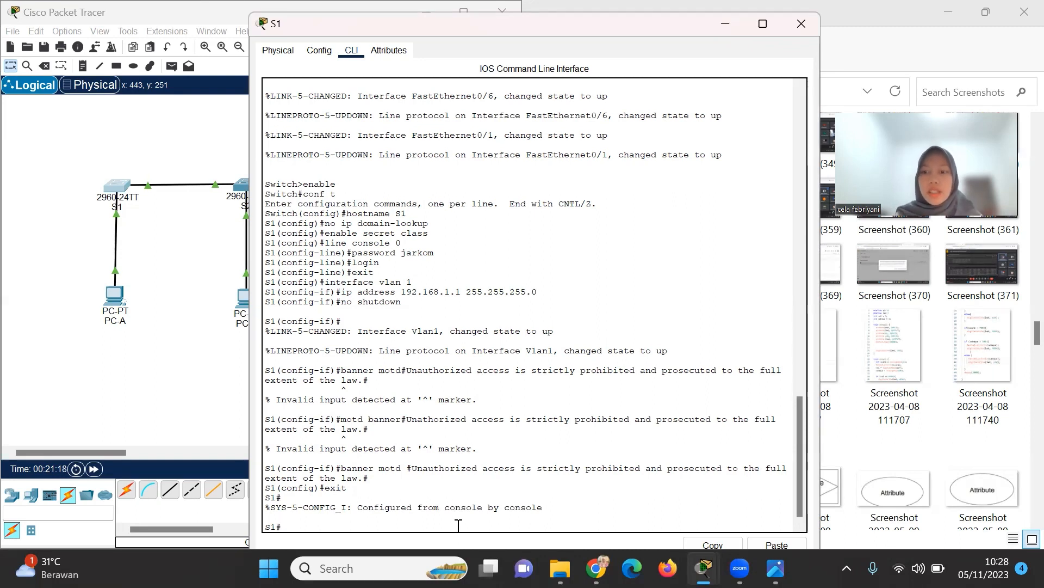
text(copy)
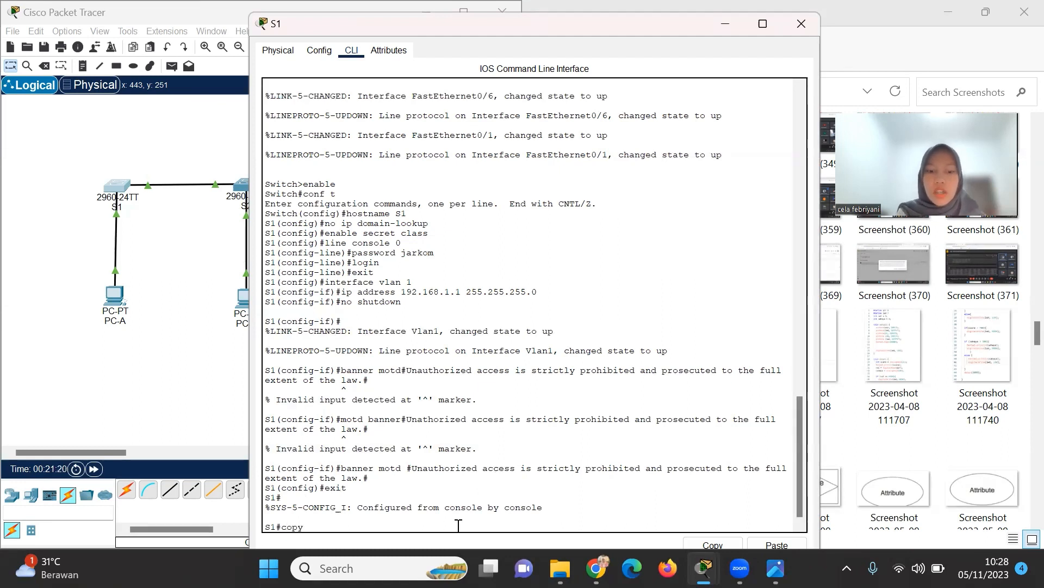
text( running-config)
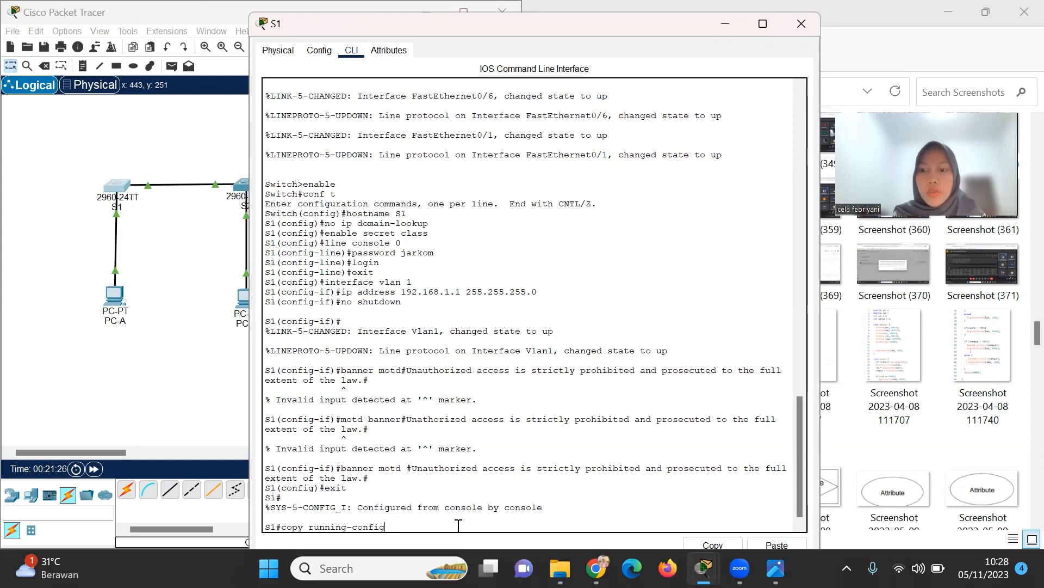
text( start)
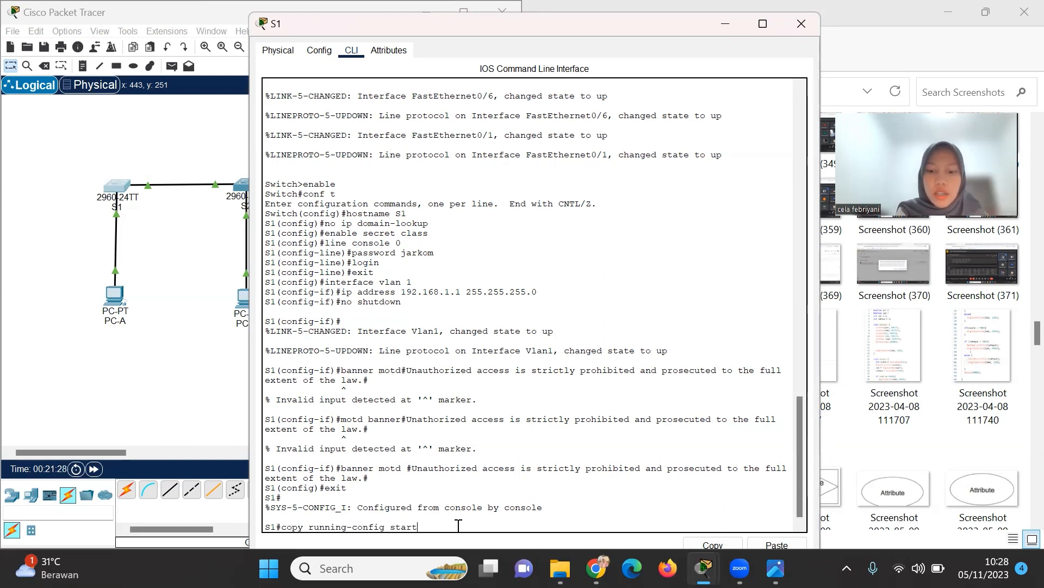
text(up-config)
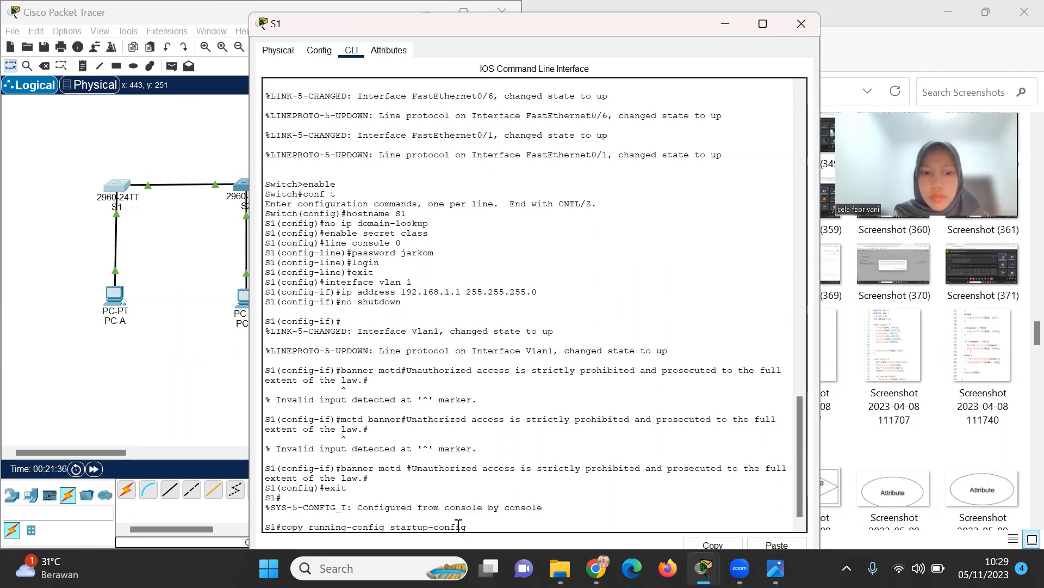
key(Return)
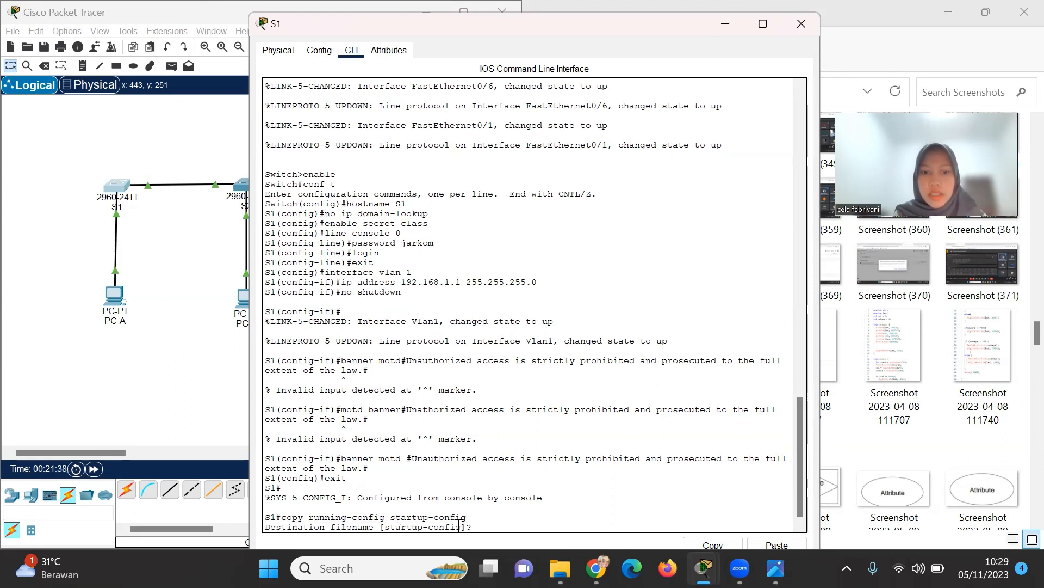
key(Return)
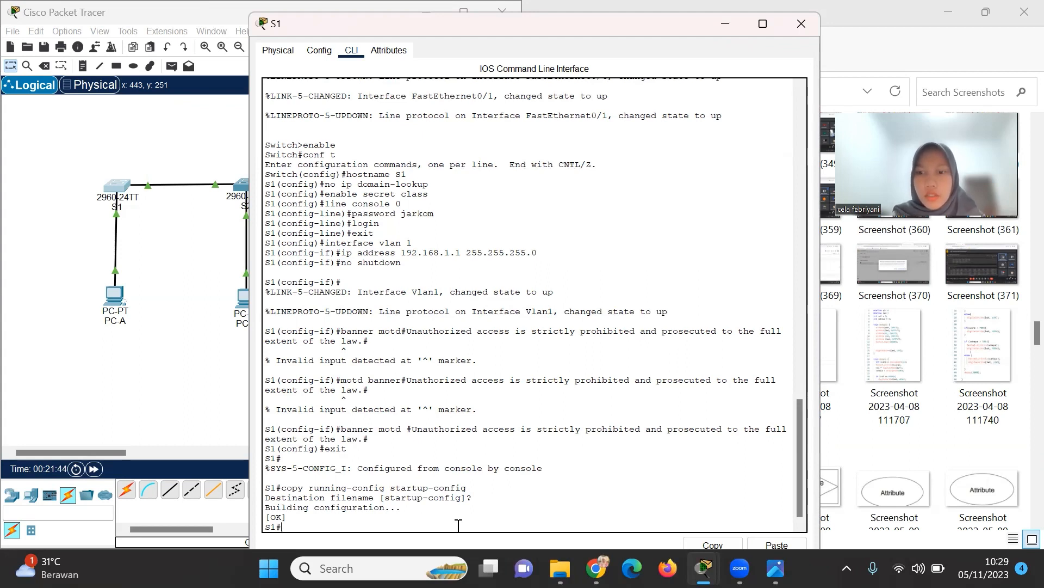
Page through the full show running-config output to check hostname, Vlan1, banner and console login.
text(show)
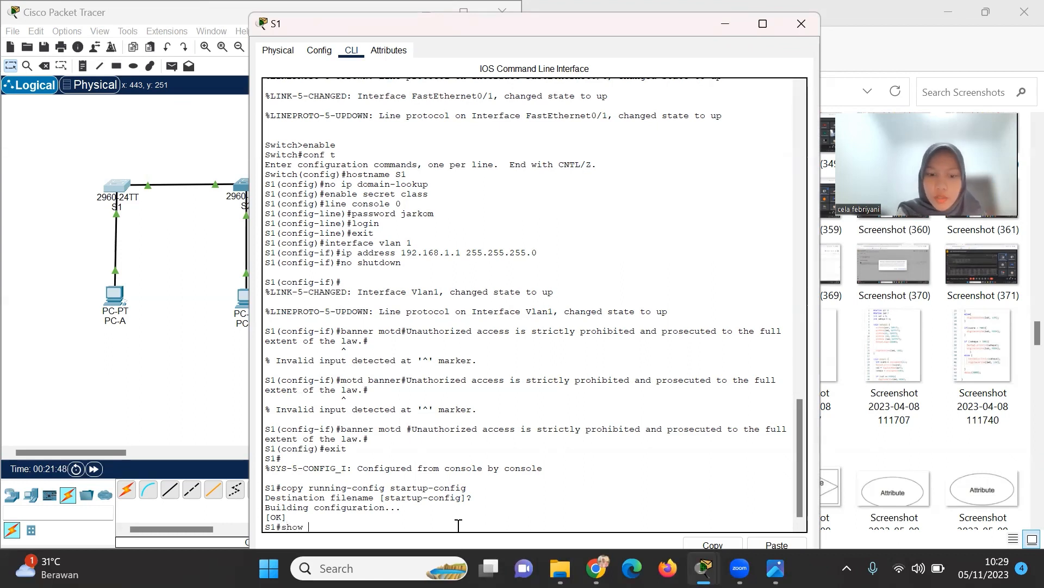
text( running-)
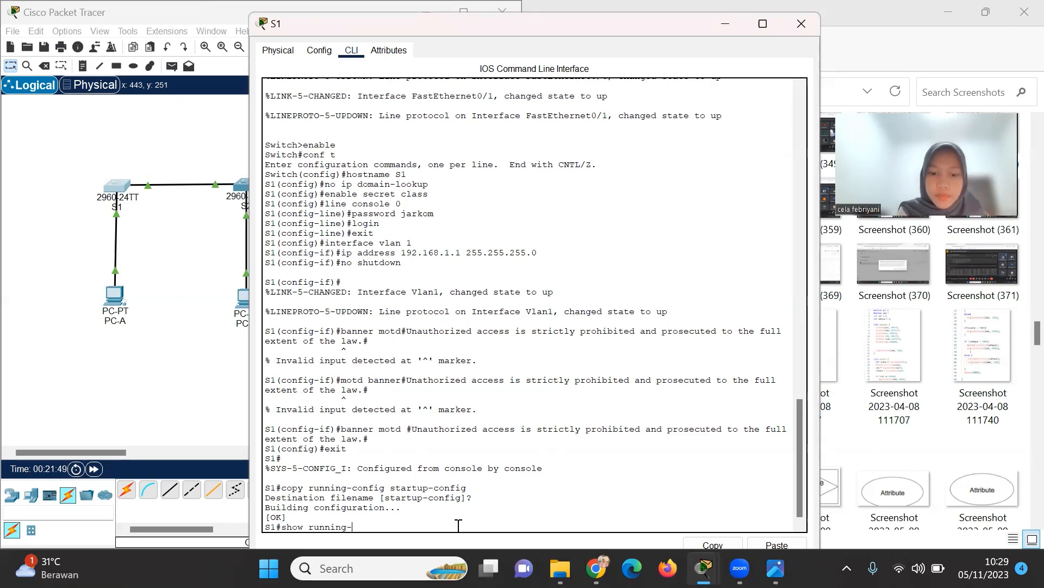
text(config)
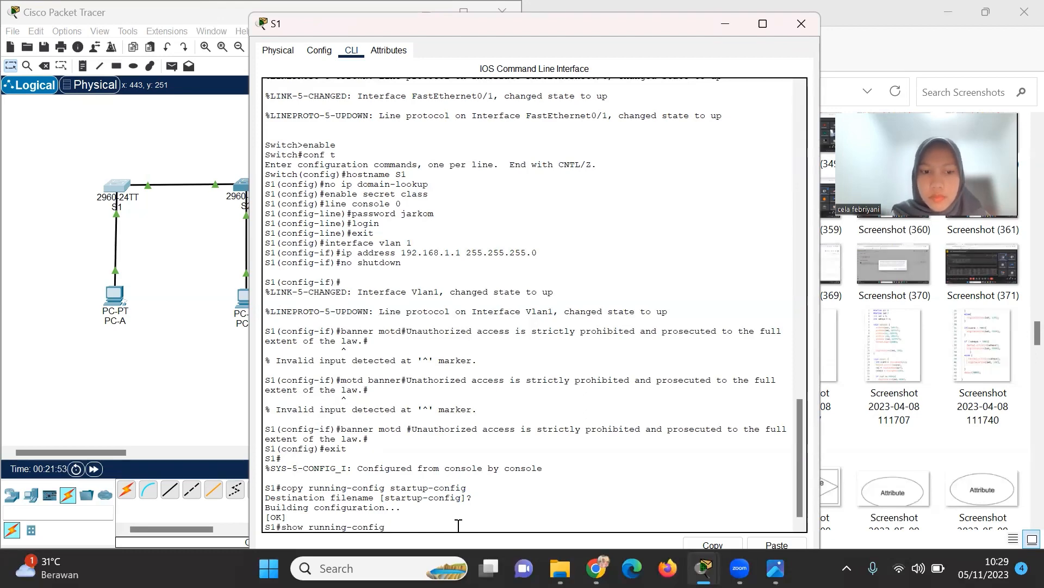
key(Return)
key(Return)
key(Return)
key(Return)
key(Return)
key(Return)
key(Return)
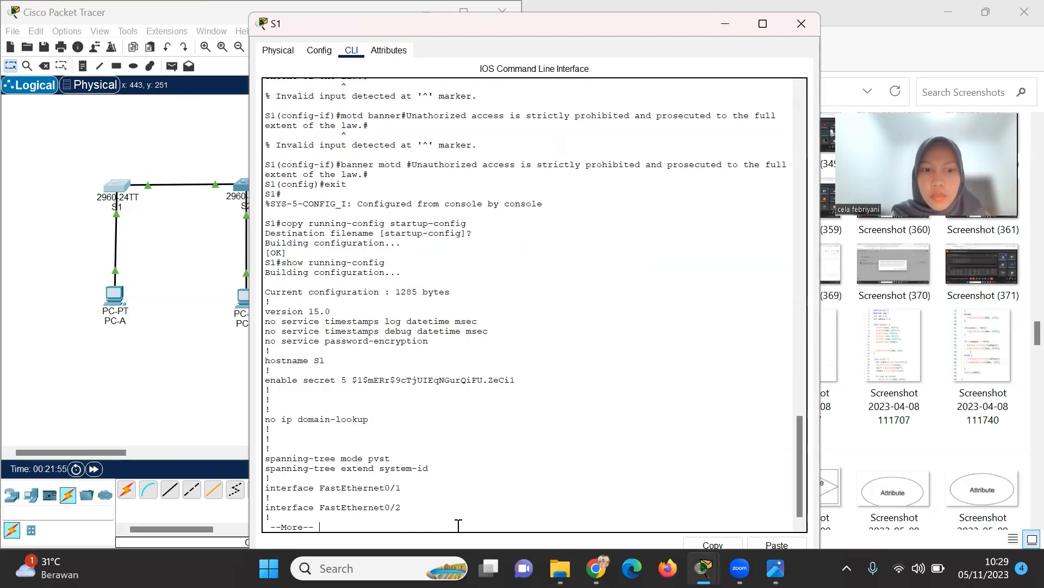
key(Return)
key(Return)
key(Return)
key(Return)
key(Return)
key(Return)
key(Return)
key(Return)
key(Return)
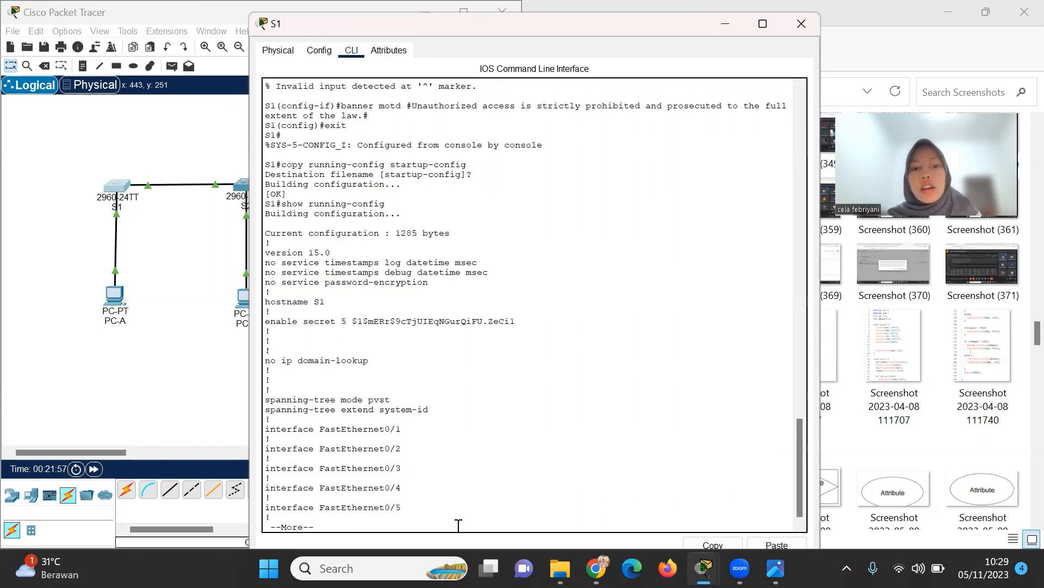
key(Return)
key(Return)
key(Return)
key(Return)
key(Return)
key(Return)
key(Return)
key(Return)
key(Return)
key(Return)
key(Return)
key(Return)
key(Return)
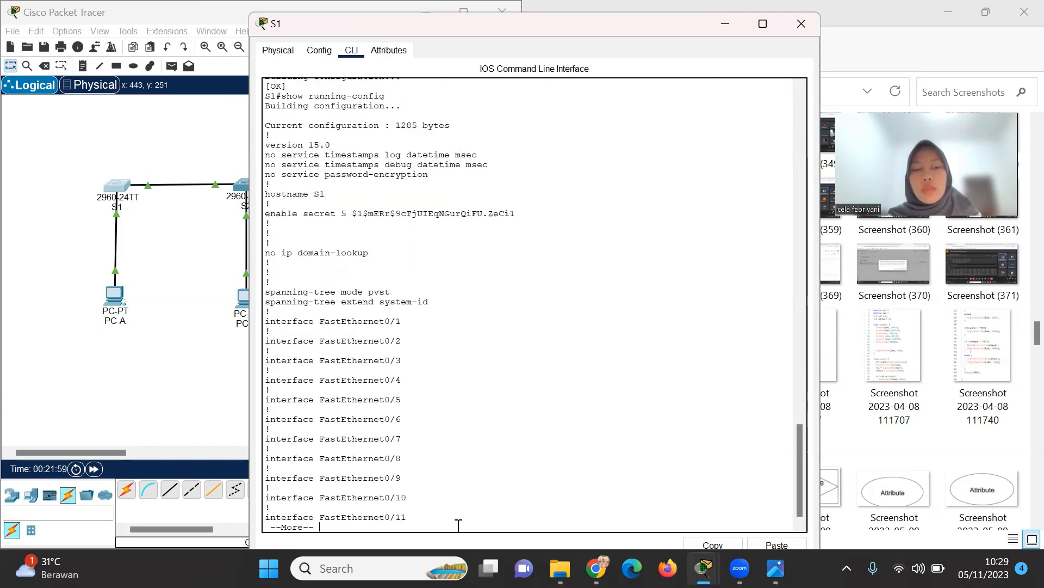
key(Return)
key(Return)
key(Return)
key(Return)
key(Return)
key(Return)
key(Return)
key(Return)
key(Return)
key(Return)
key(Return)
key(Return)
key(Return)
key(Return)
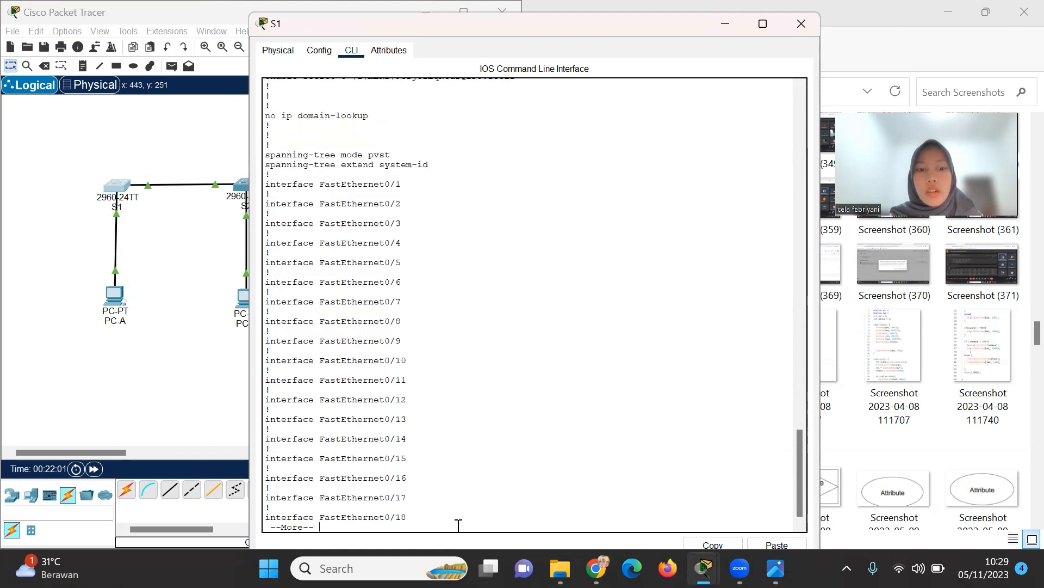
key(Return)
key(Return)
key(Return)
key(Return)
key(Return)
key(Return)
key(Return)
key(Return)
key(Return)
key(Return)
key(Return)
key(Return)
key(Return)
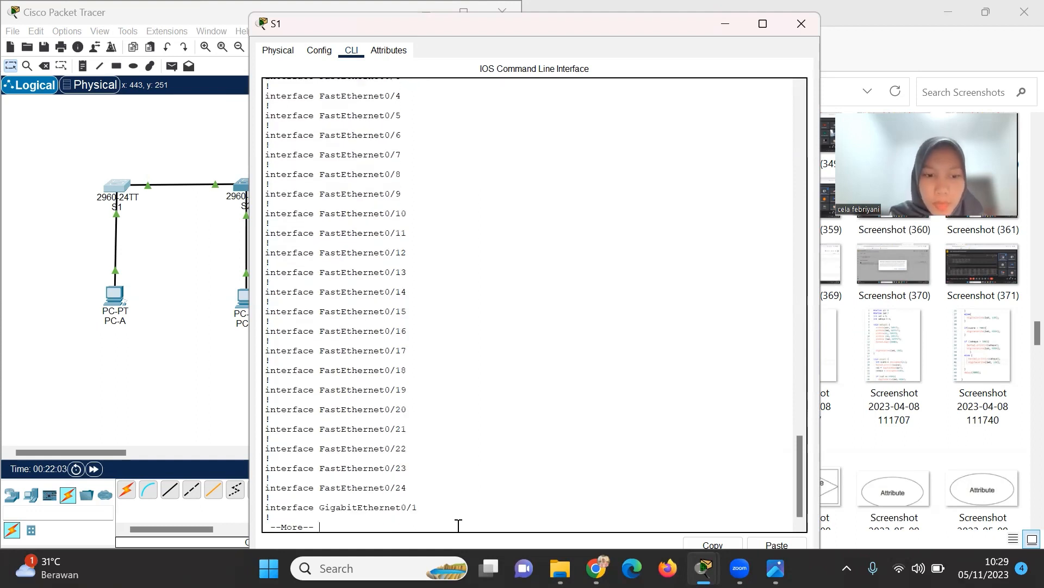
key(Return)
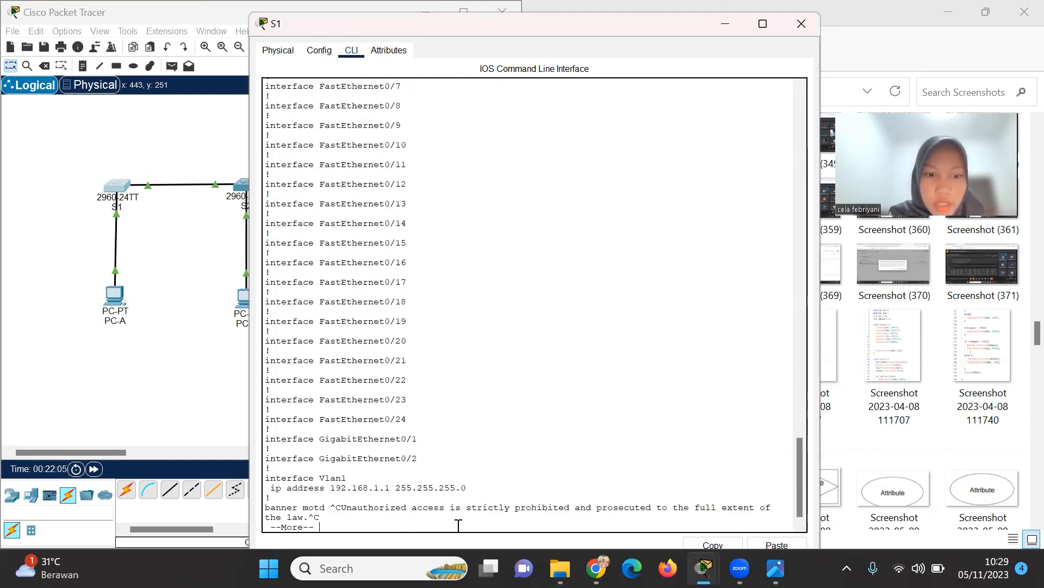
key(Return)
key(Return)
key(Return)
key(Return)
key(Return)
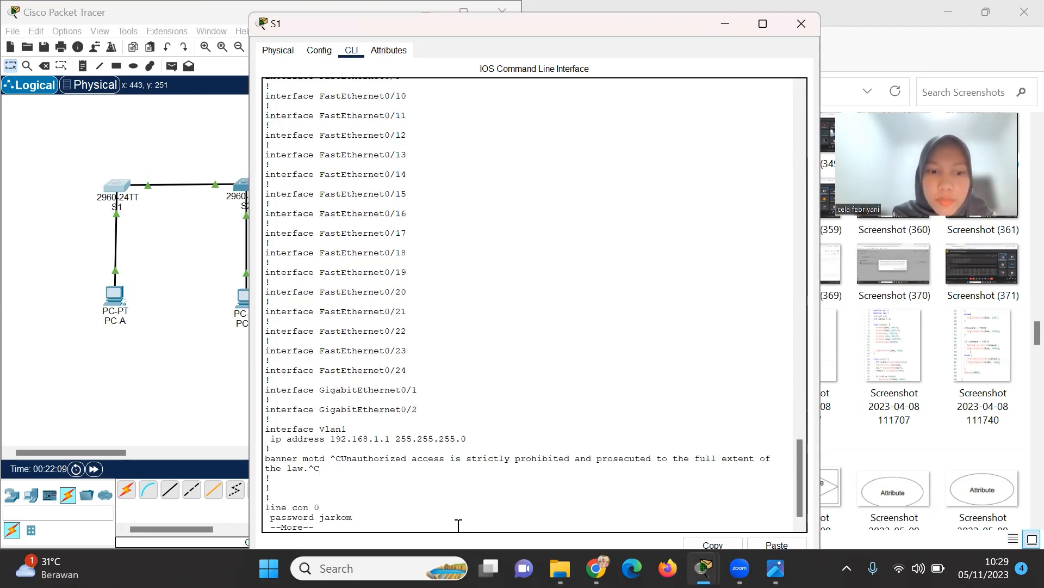
key(Return)
key(Return)
key(Return)
key(Return)
key(Return)
key(Return)
key(Return)
key(Return)
key(Return)
key(Return)
key(Return)
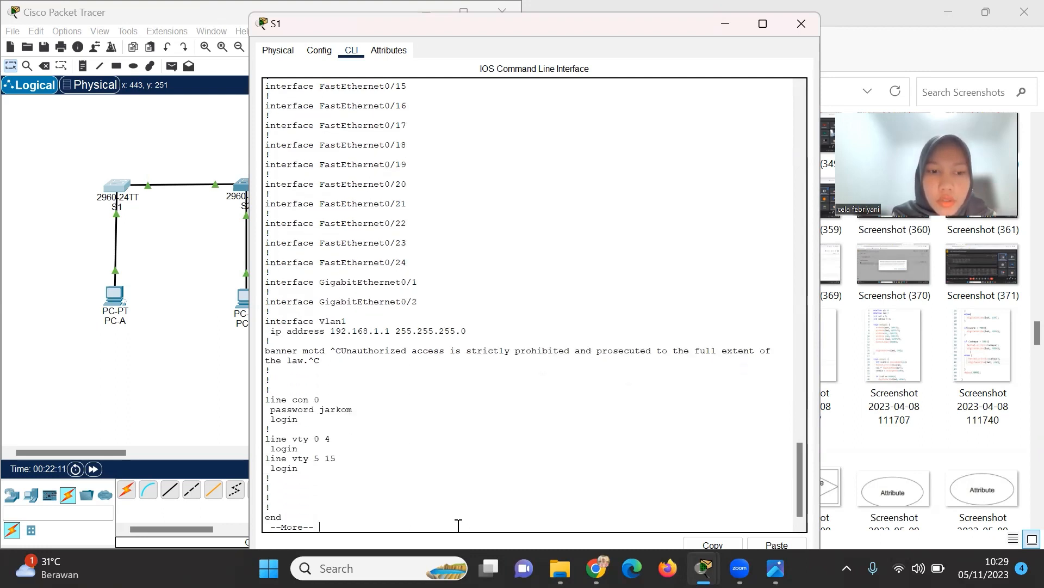
key(Return)
key(Return)
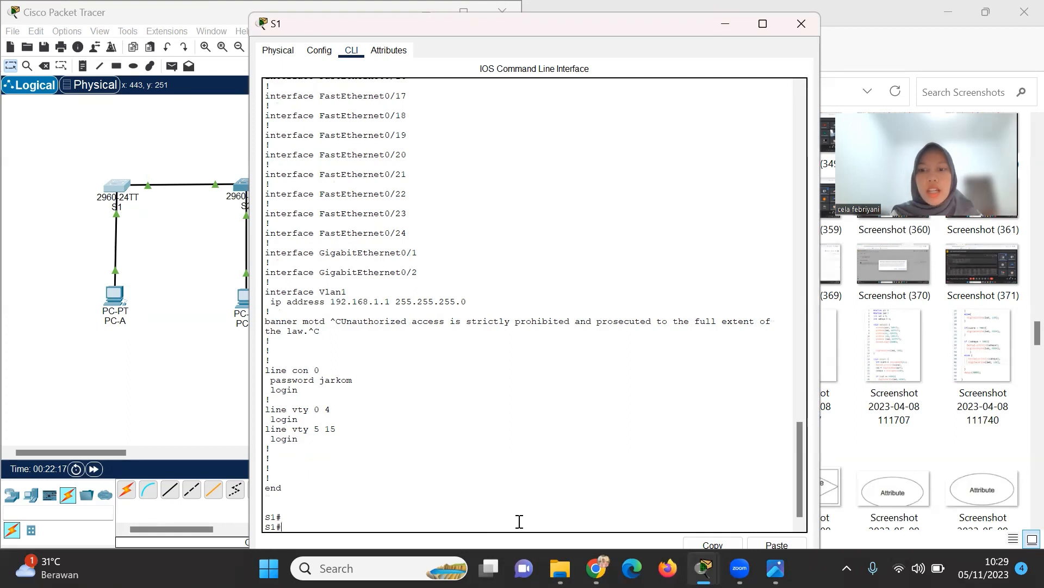
Run show version and review model WS-C2960-24TT-L and IOS 15.0(2)SE4.
text(ho)
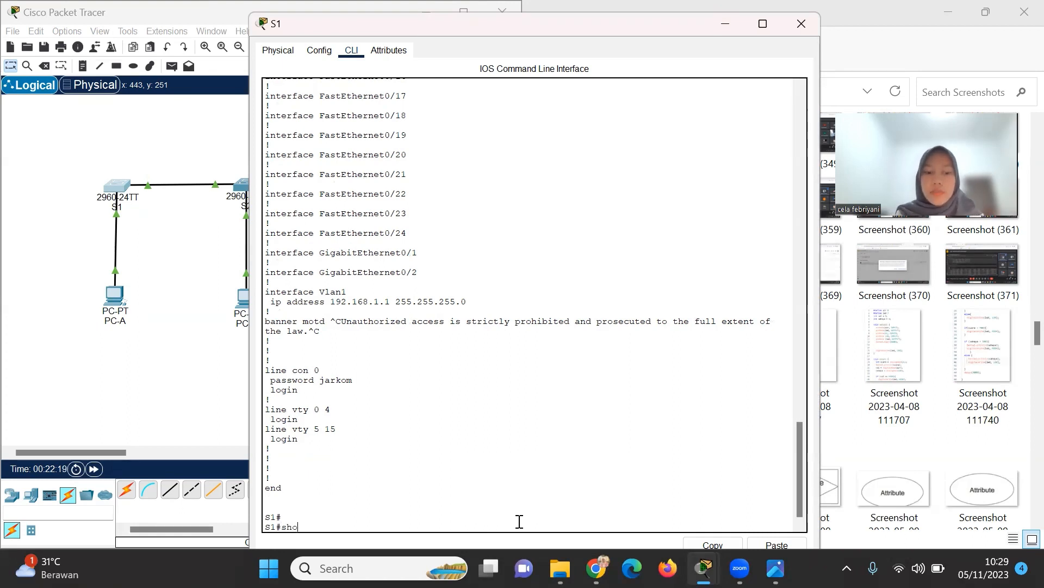
text(w ver)
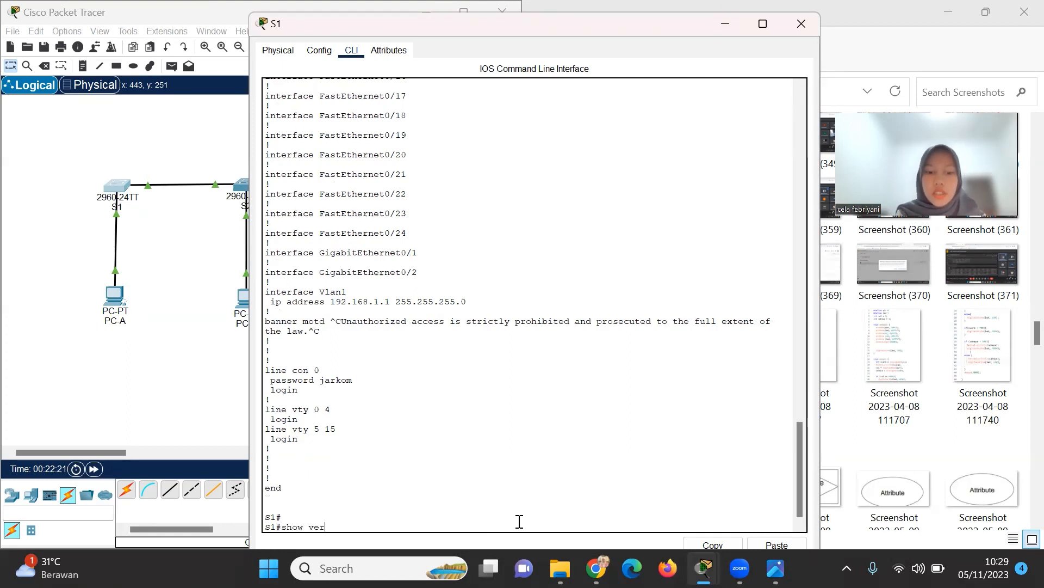
text(sion)
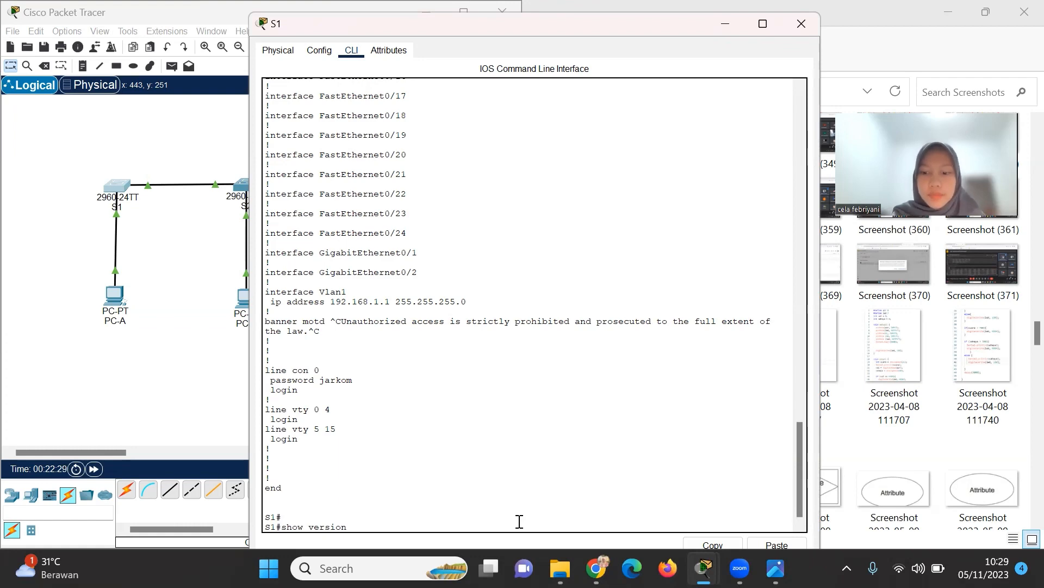
key(Return)
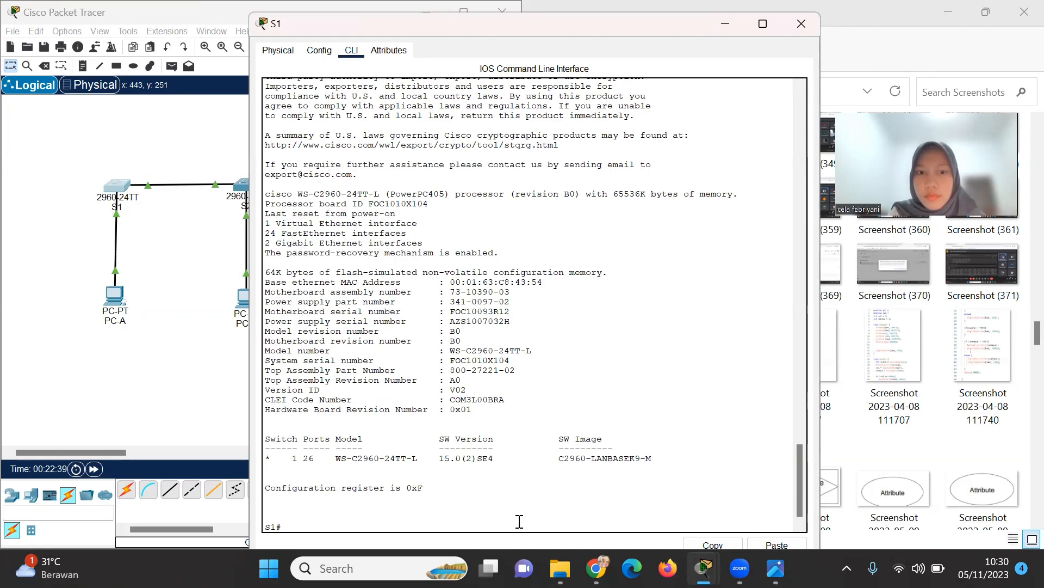
scroll(491, 388, up, 5)
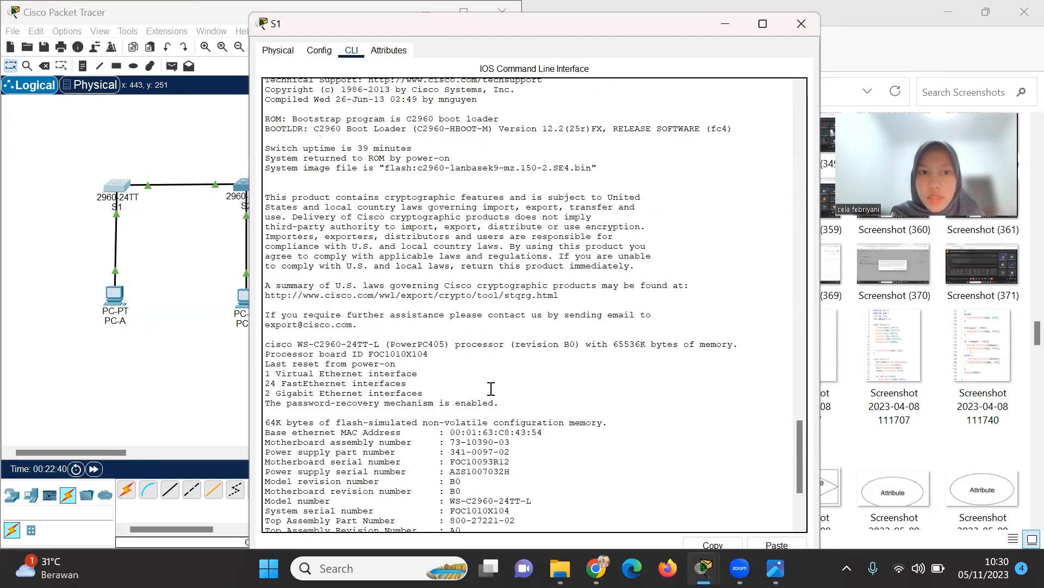
scroll(491, 389, up, 10)
scroll(491, 389, down, 15)
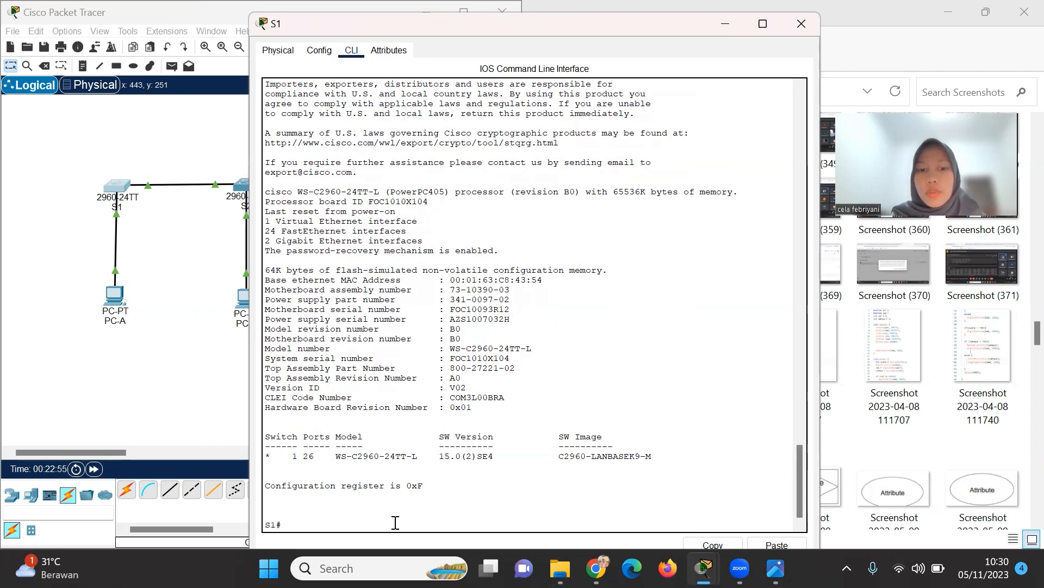
Run show ip interface brief and page through it, confirming Vlan1 at 192.168.1.1 is up.
text(show )
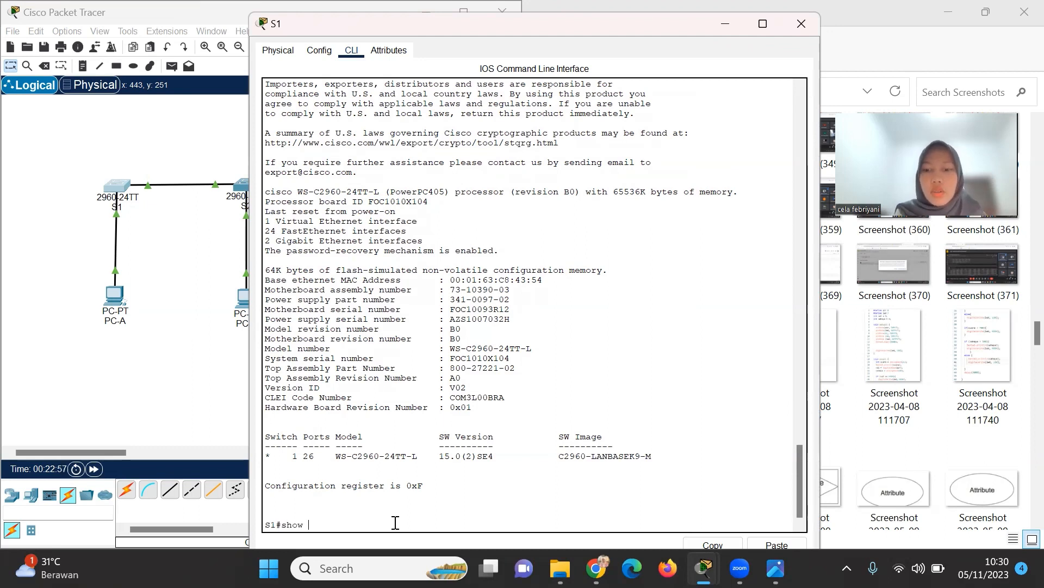
text(ip )
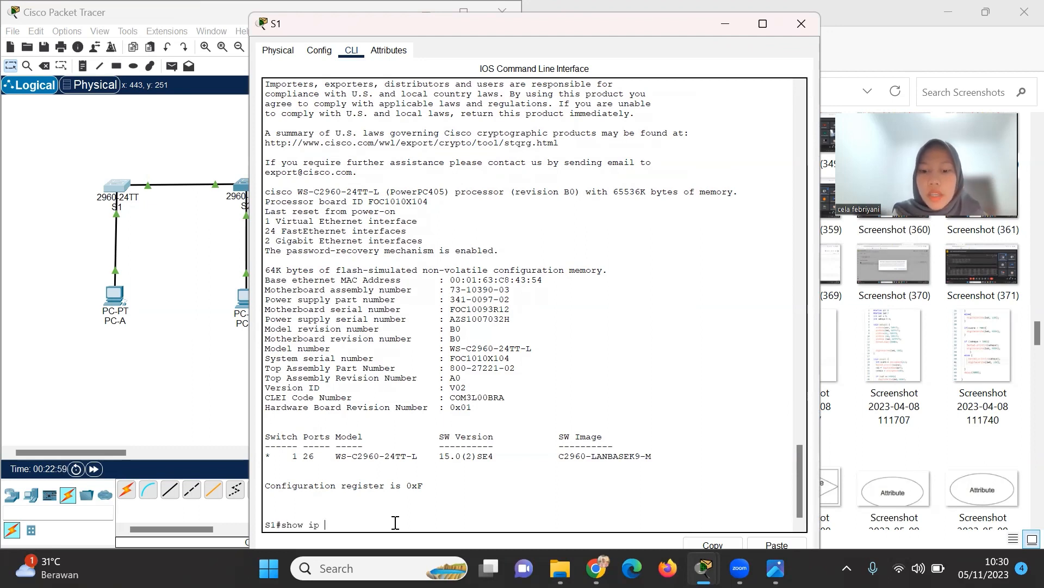
text(interface)
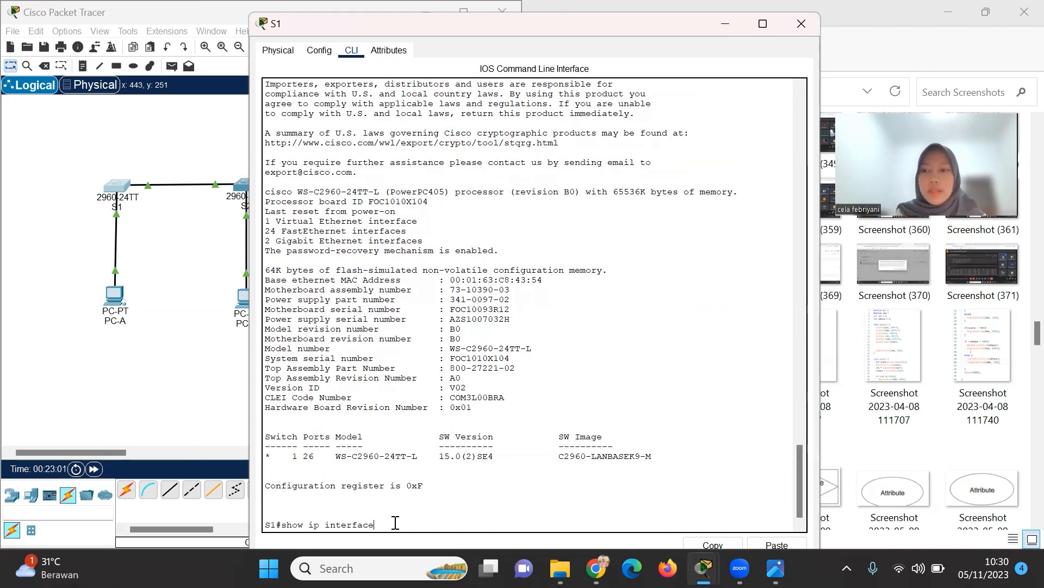
text( brief)
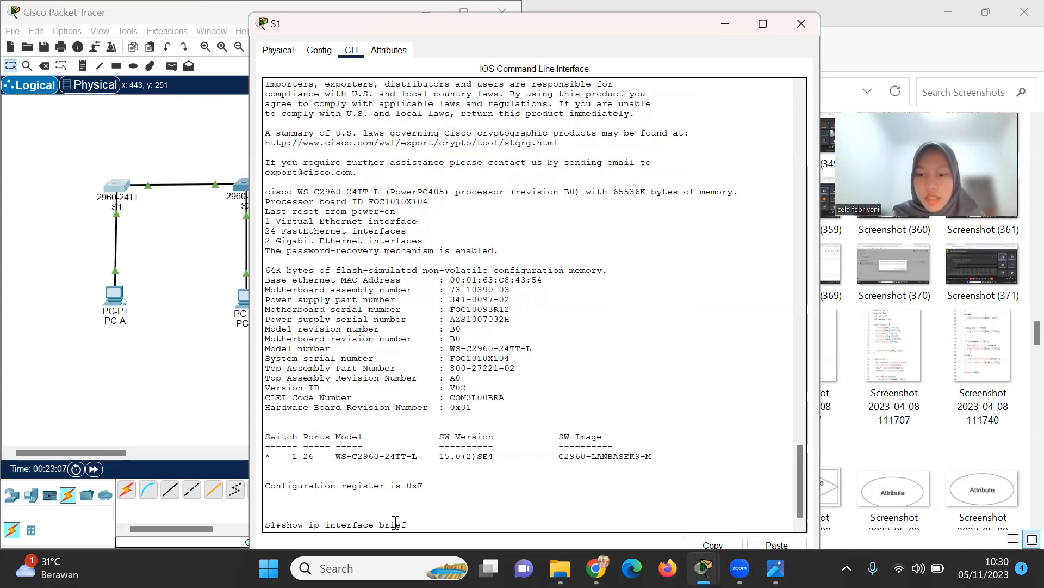
key(Return)
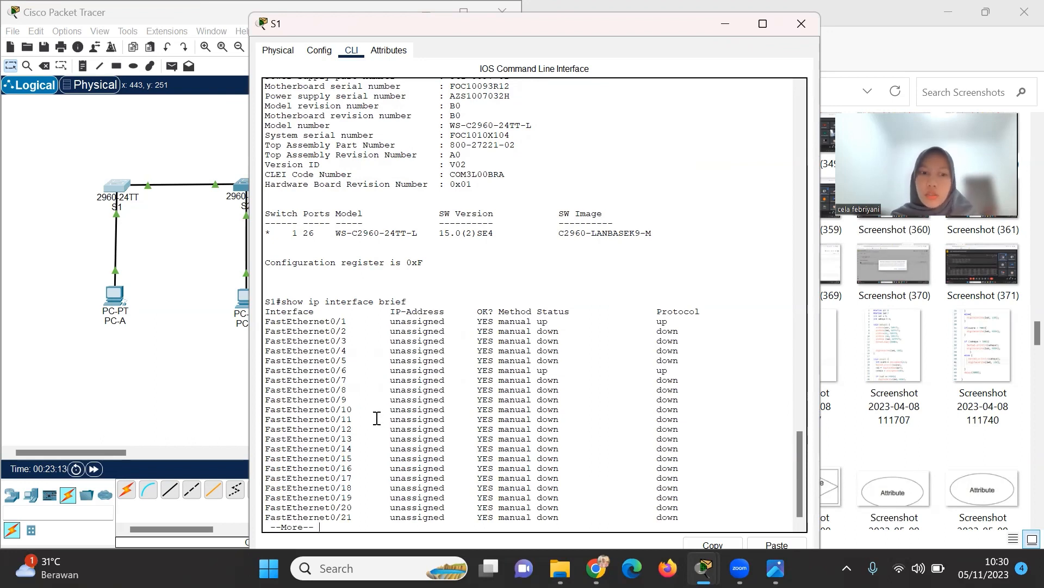
scroll(375, 427, down, 1)
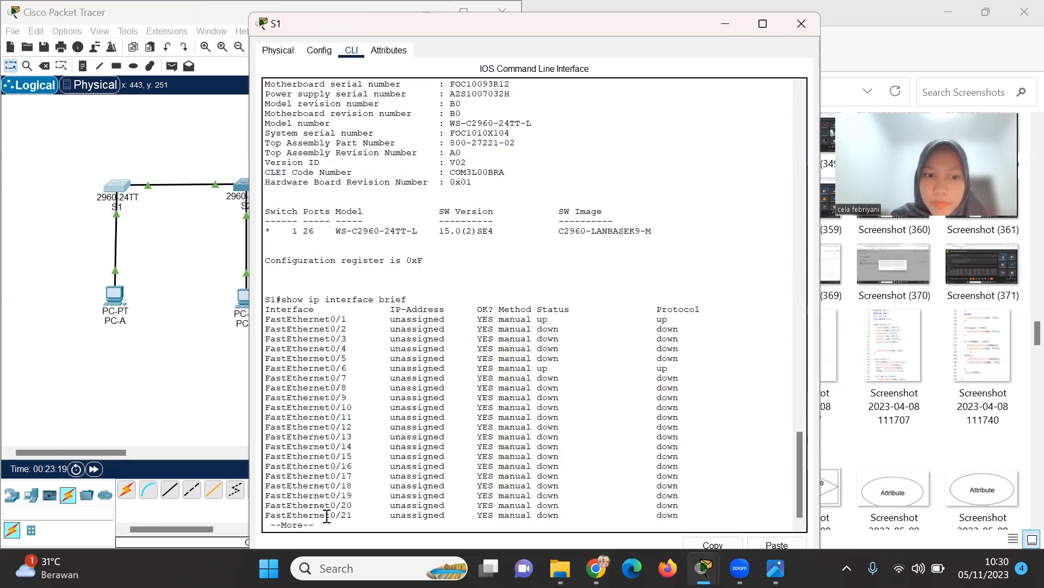
scroll(335, 489, up, 3)
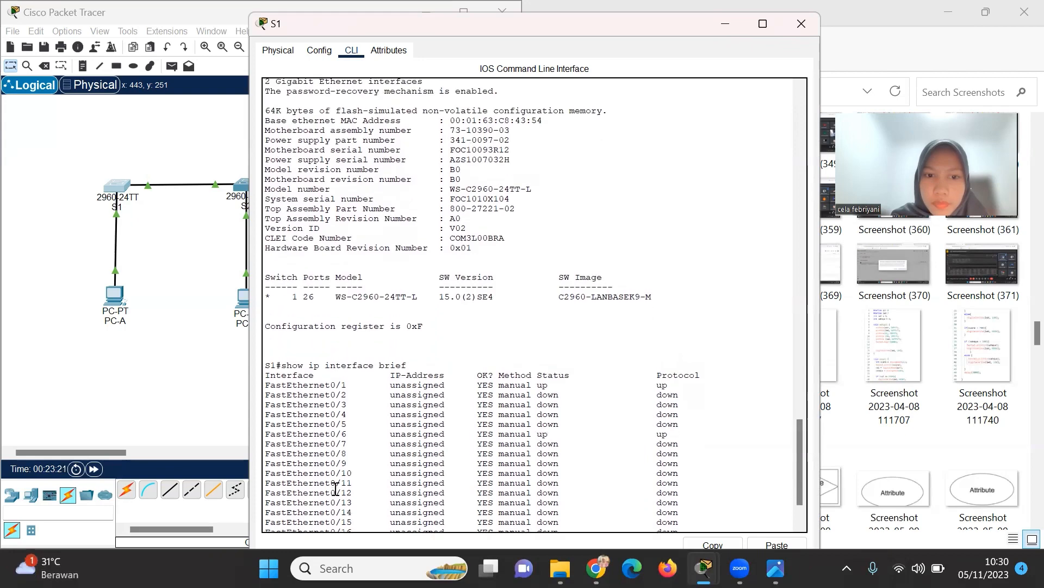
scroll(393, 445, down, 3)
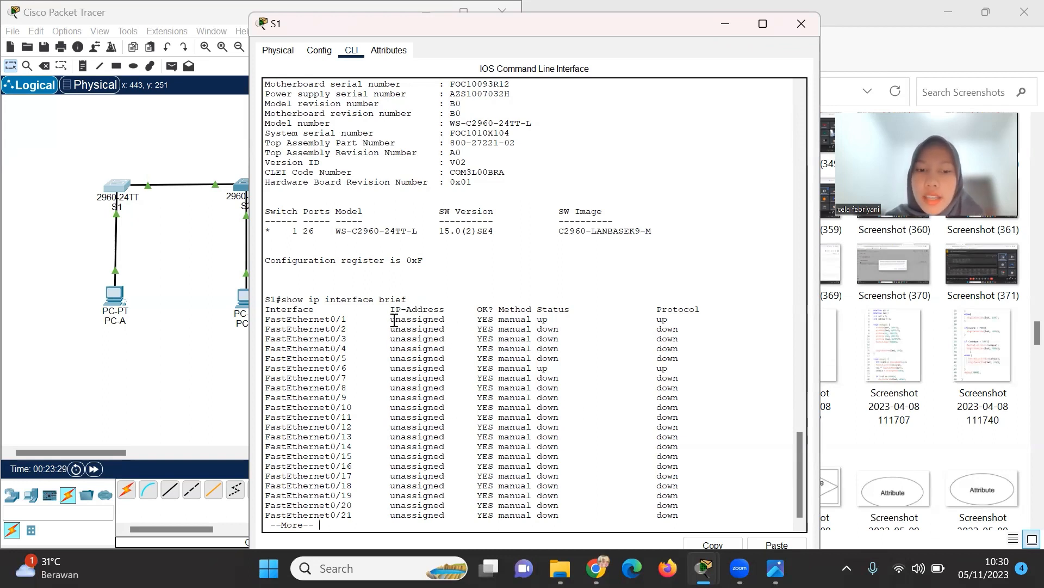
key(space)
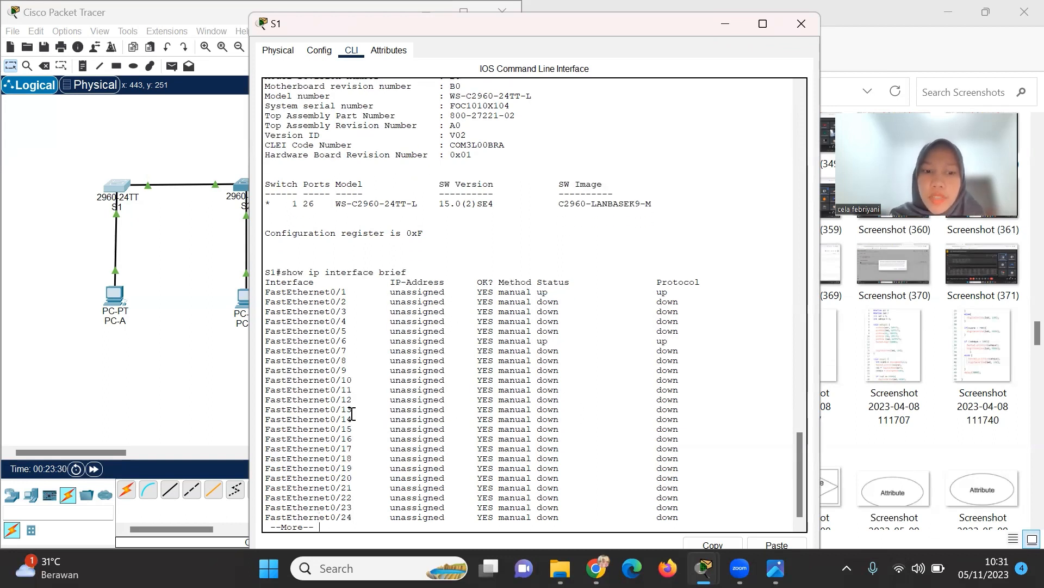
key(Return)
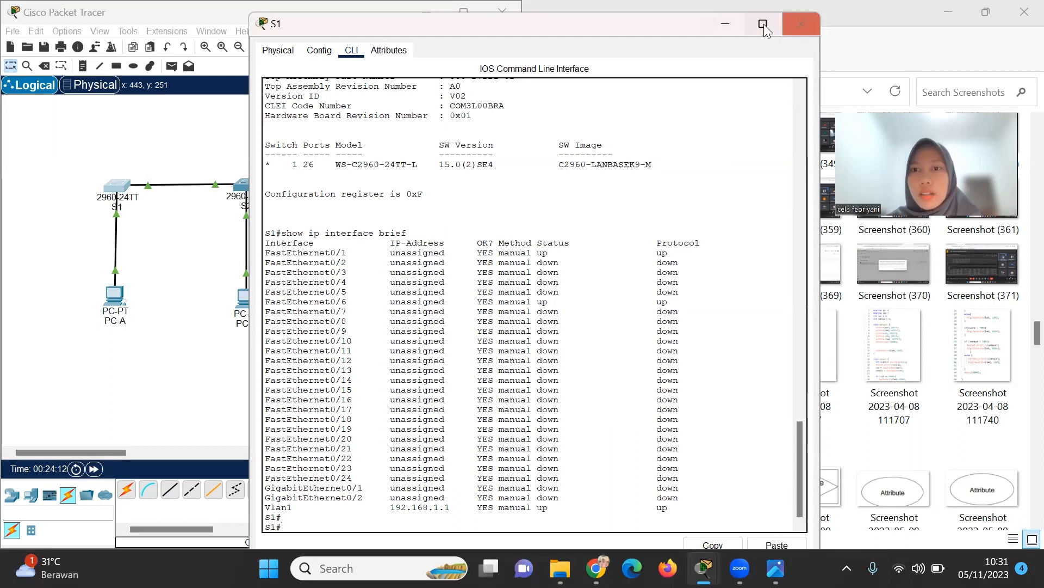
Hide the S1 window, close the screenshots folder and image viewer, and bring the lab PDF forward.
click(738, 25)
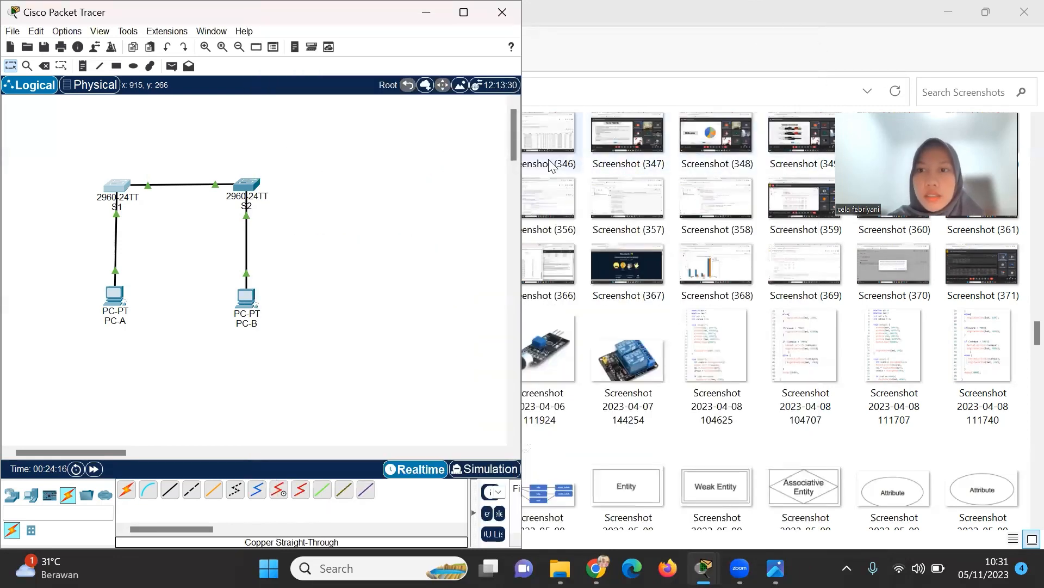
click(1022, 9)
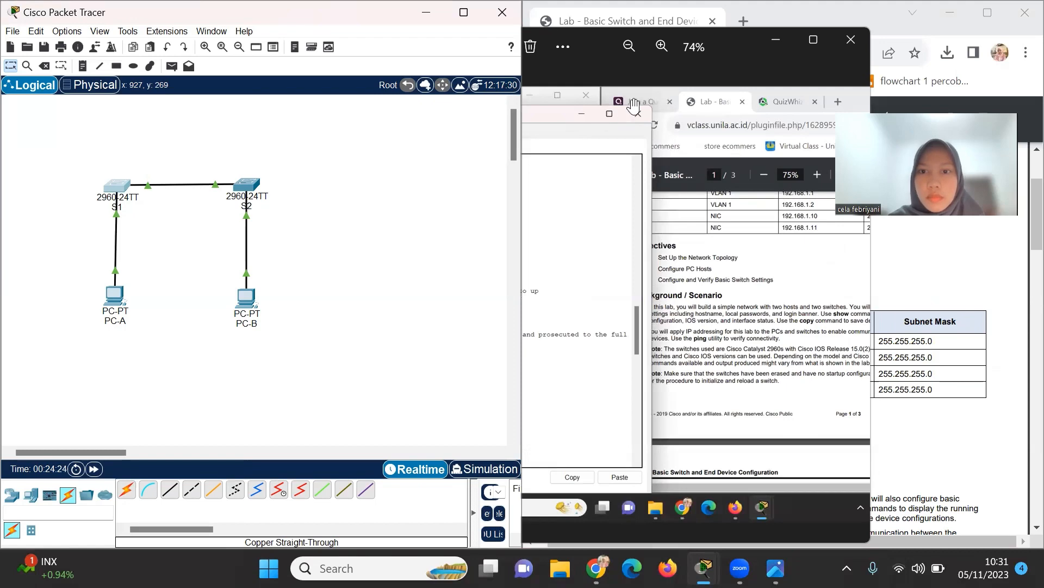
scroll(661, 253, up, 2)
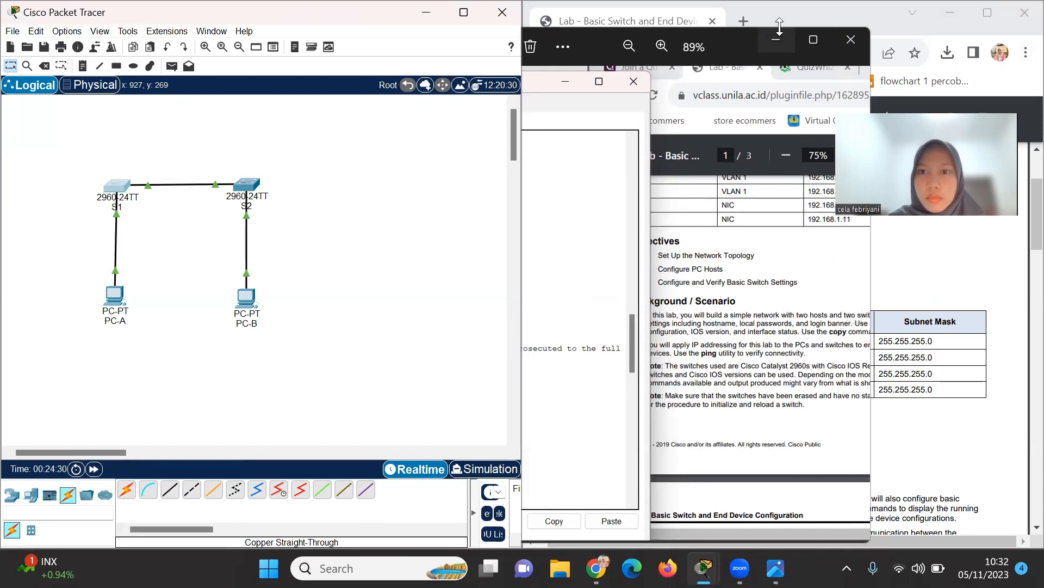
click(850, 39)
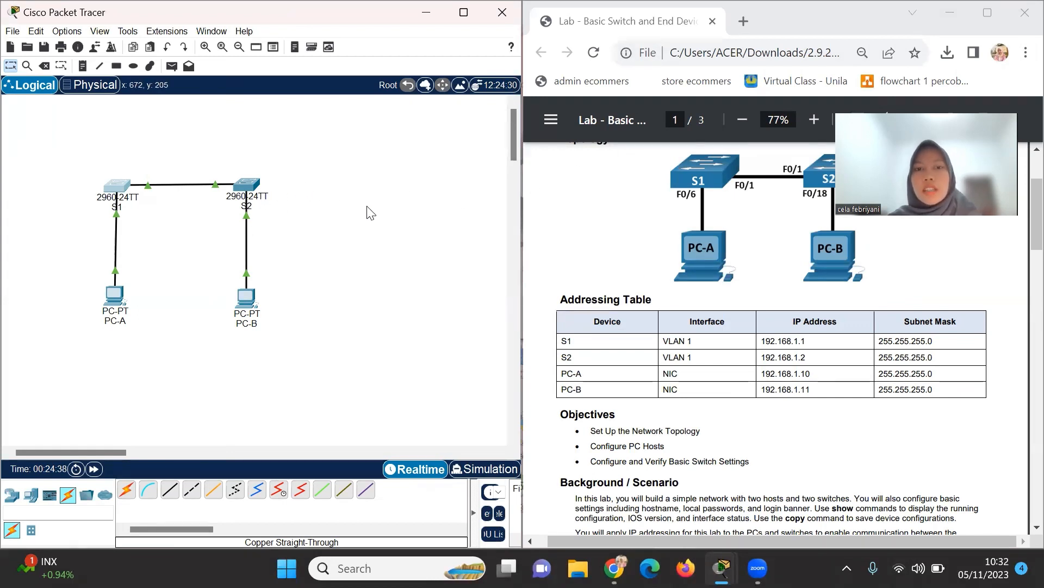
click(538, 86)
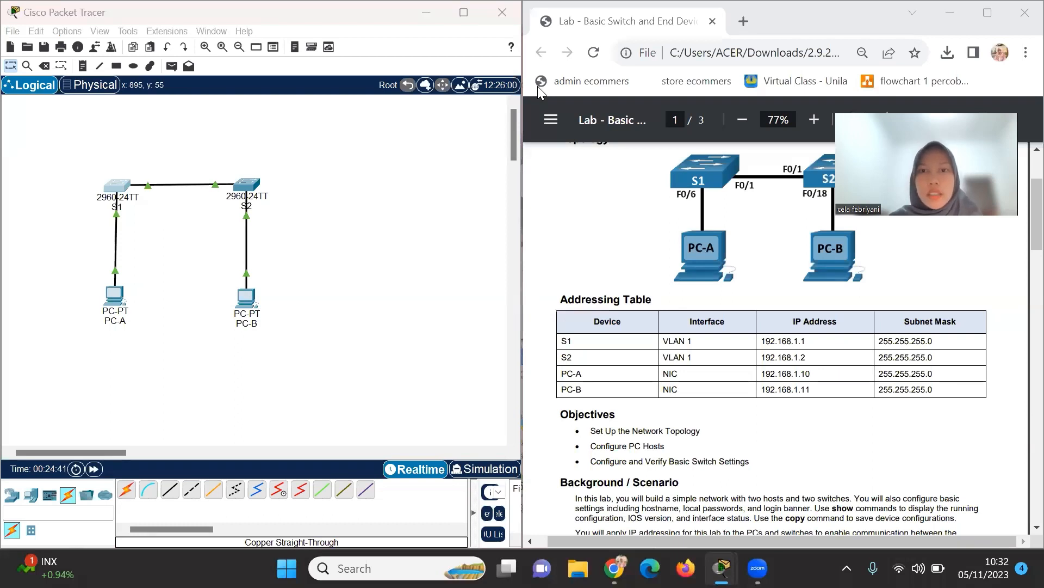
Open switch S2's CLI console and wake it to the Switch> prompt.
double_click(247, 188)
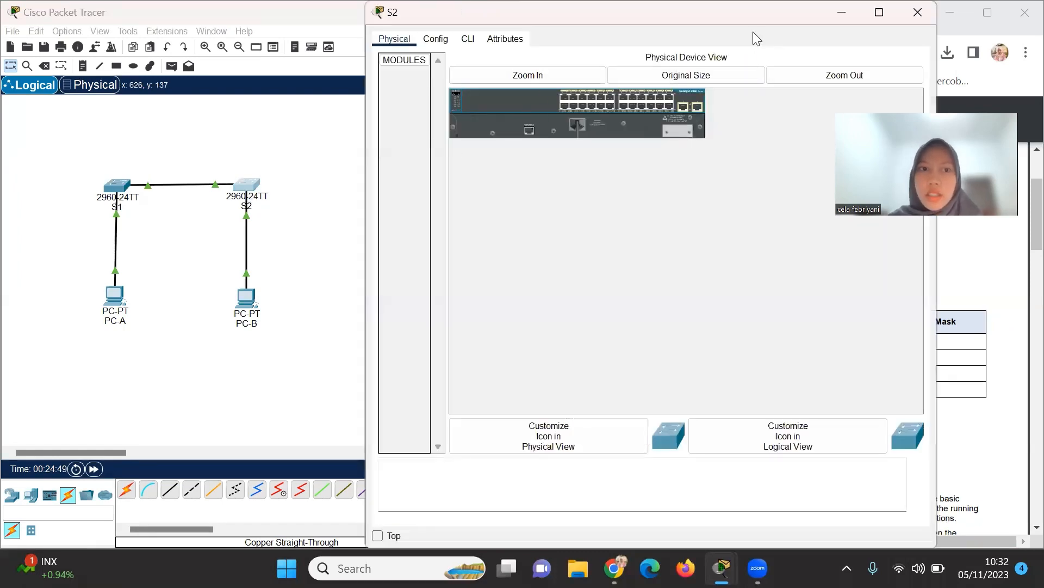
click(468, 39)
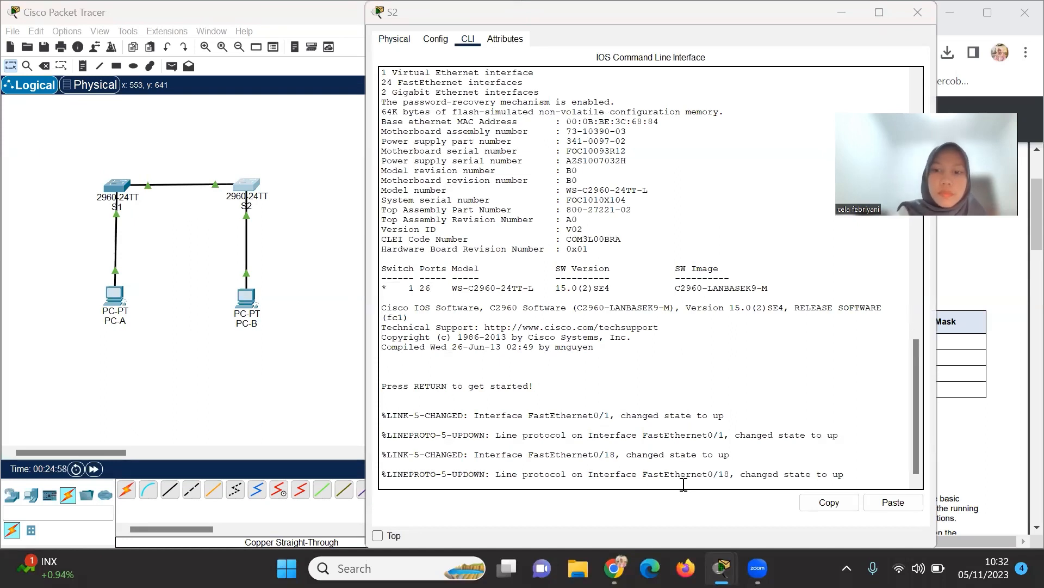
click(852, 478)
key(Return)
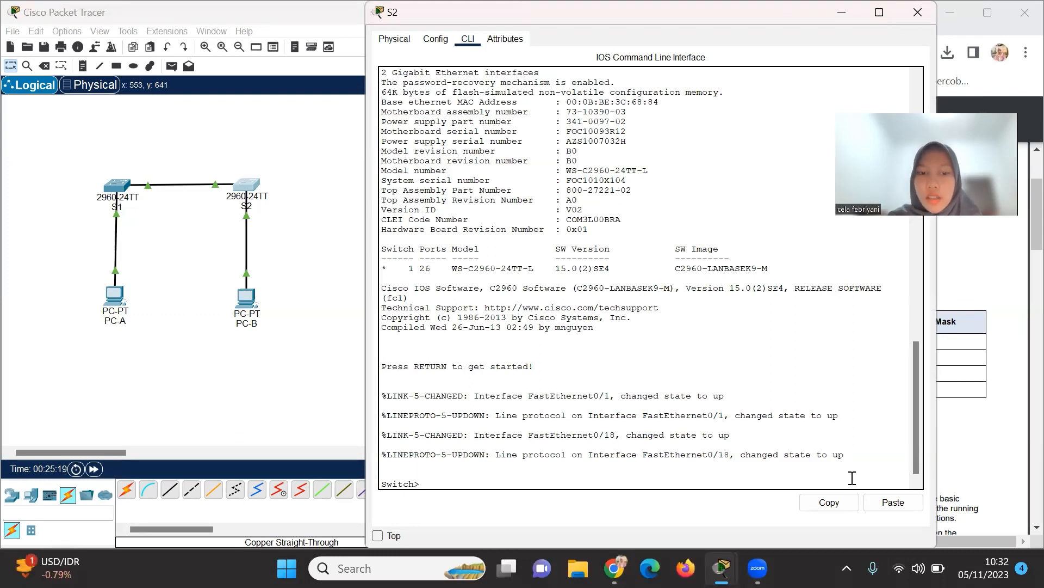
Enter global configuration, set the hostname to S2, and disable DNS lookup with no ip domain-lookup.
text(enabl)
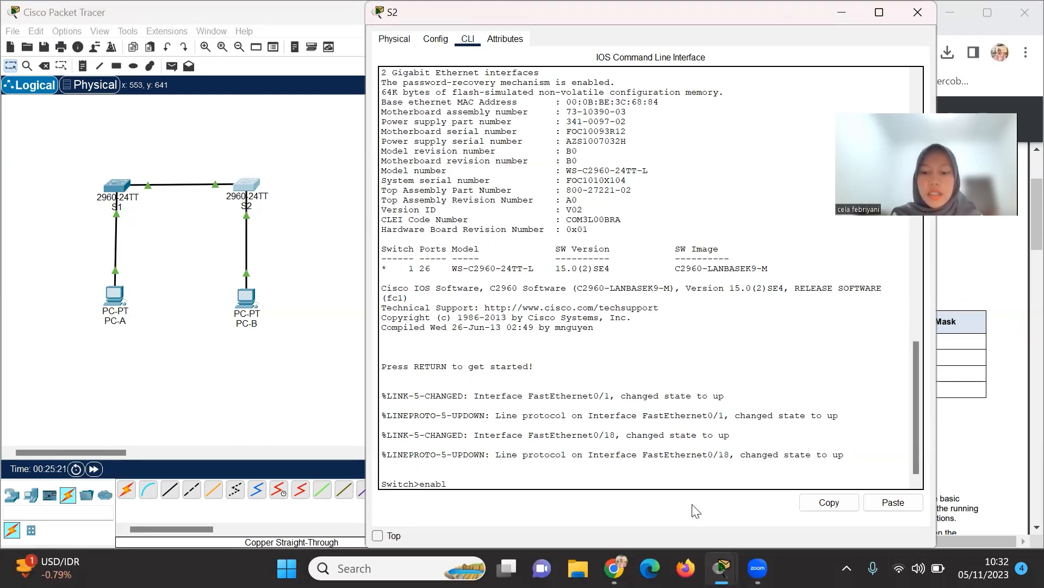
text(e)
key(Return)
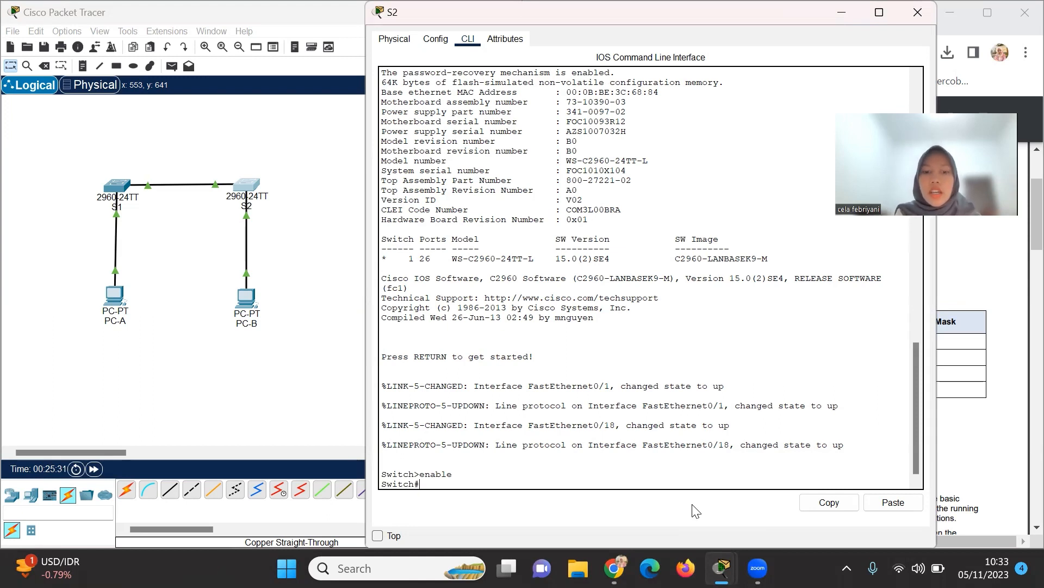
text(conf)
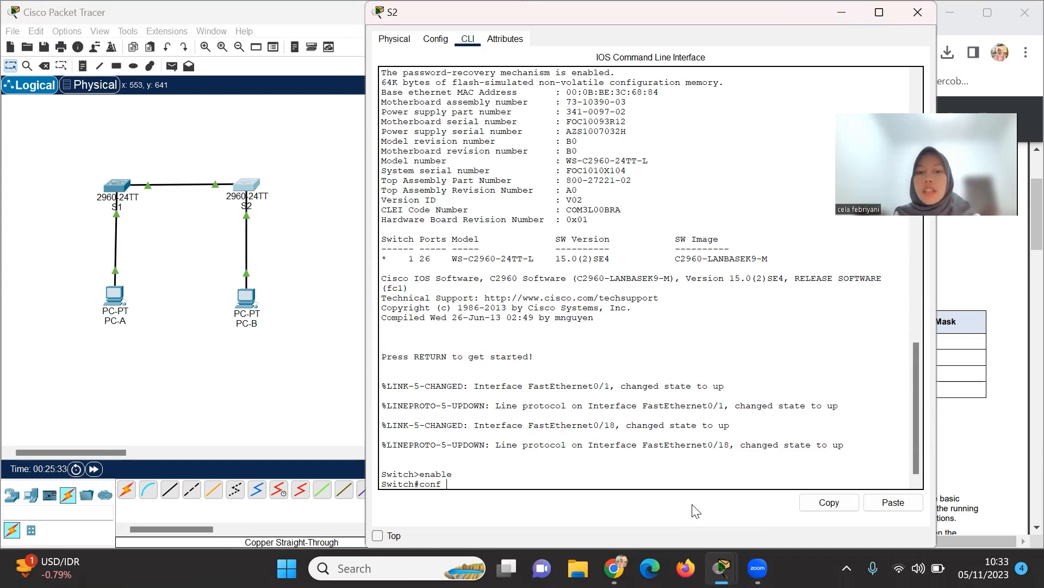
text( t)
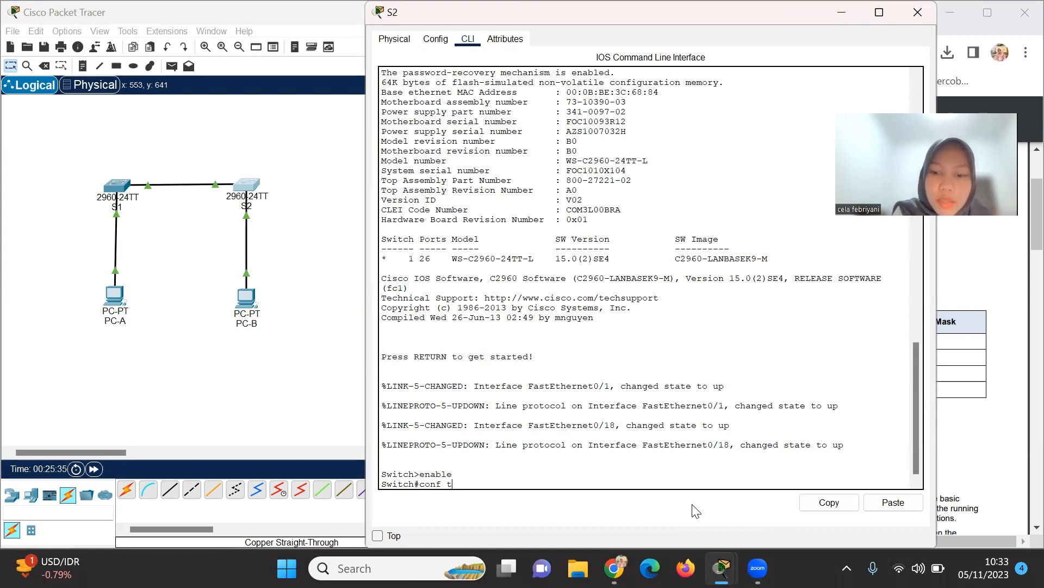
key(Return)
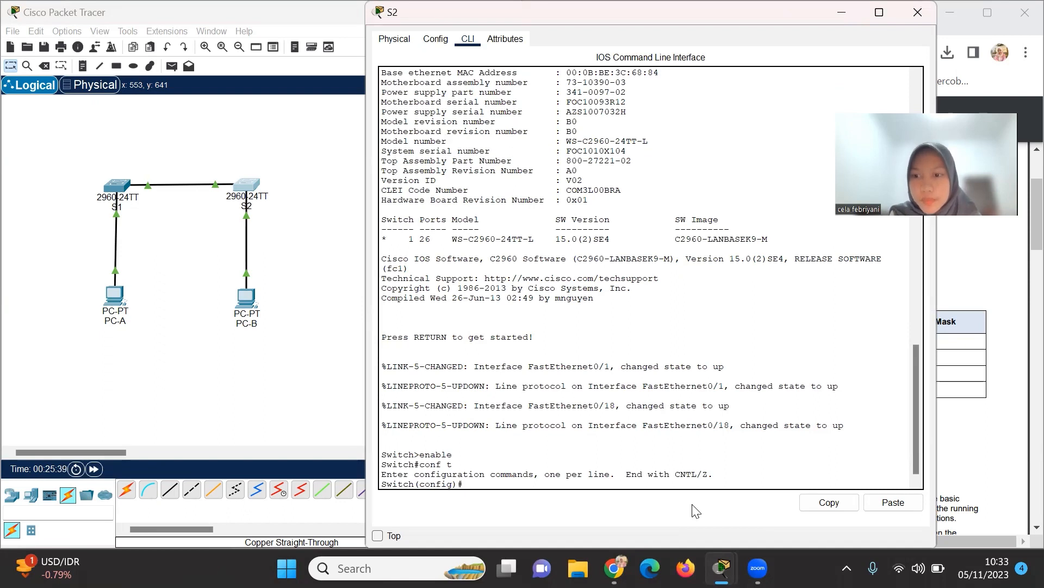
text(hos)
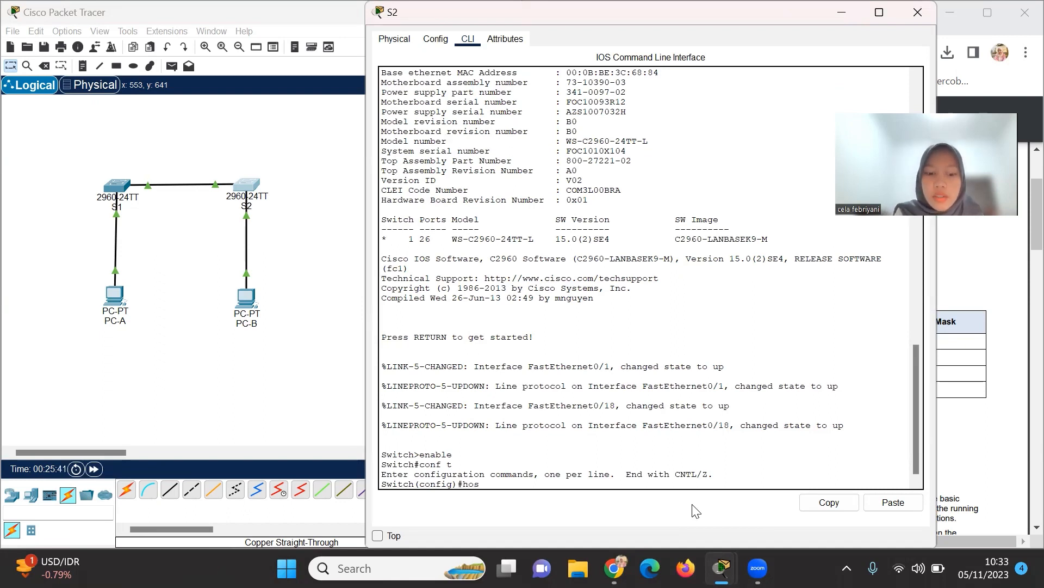
text(tan)
key(BackSpace)
text(name )
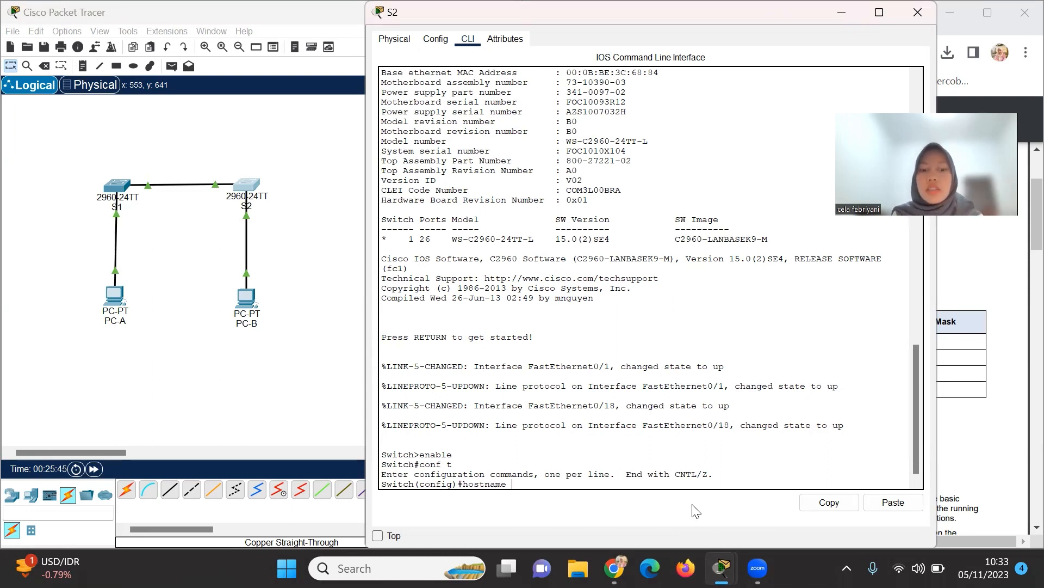
text(S2)
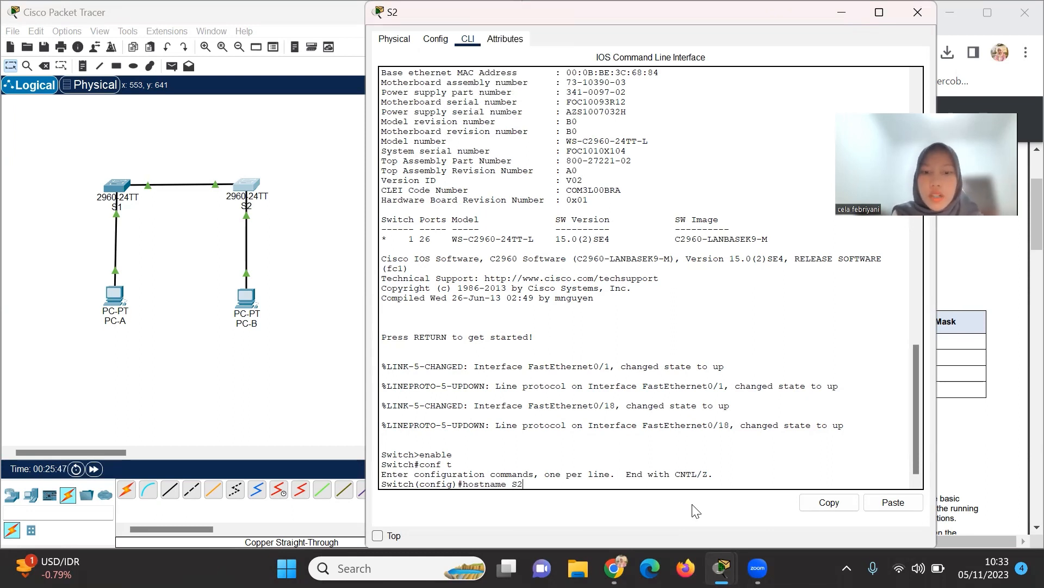
key(Return)
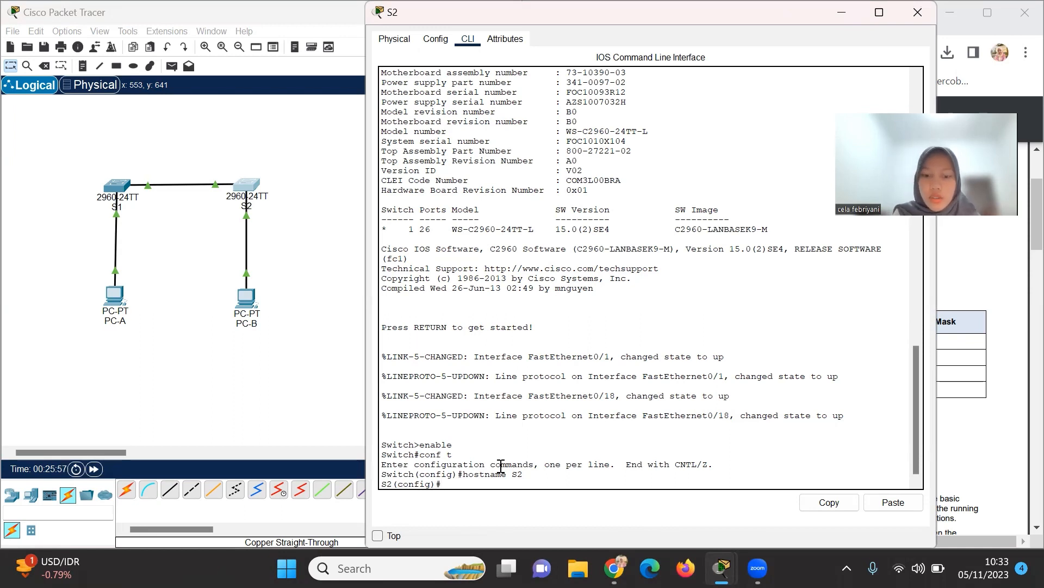
text(no i)
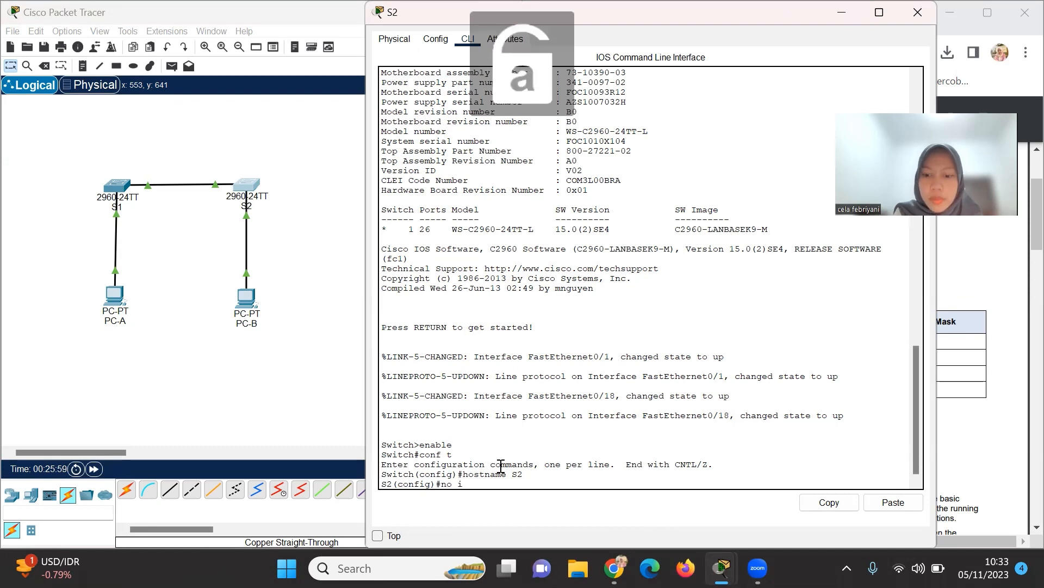
text(p domain)
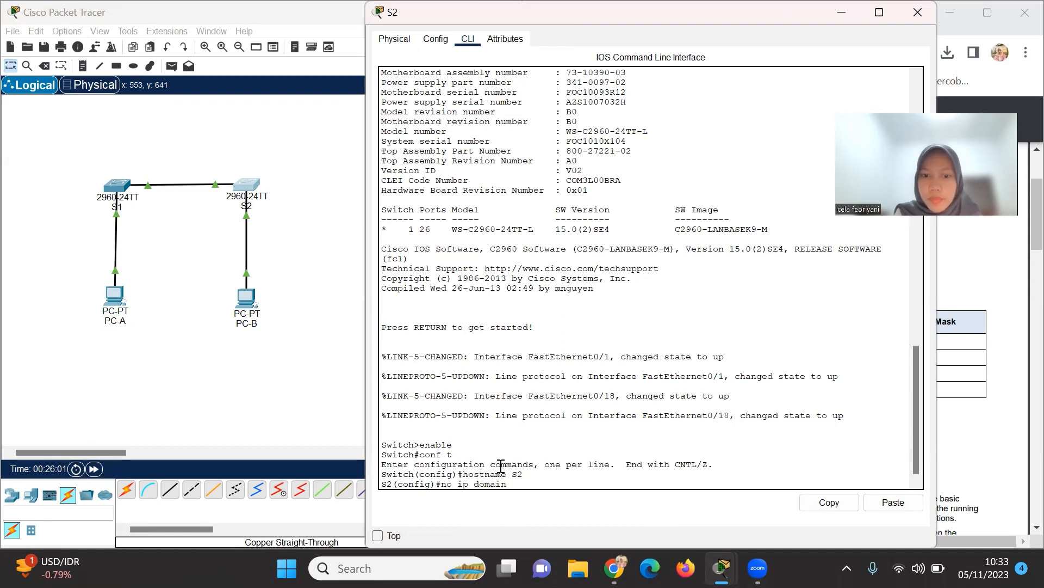
text(-lookup)
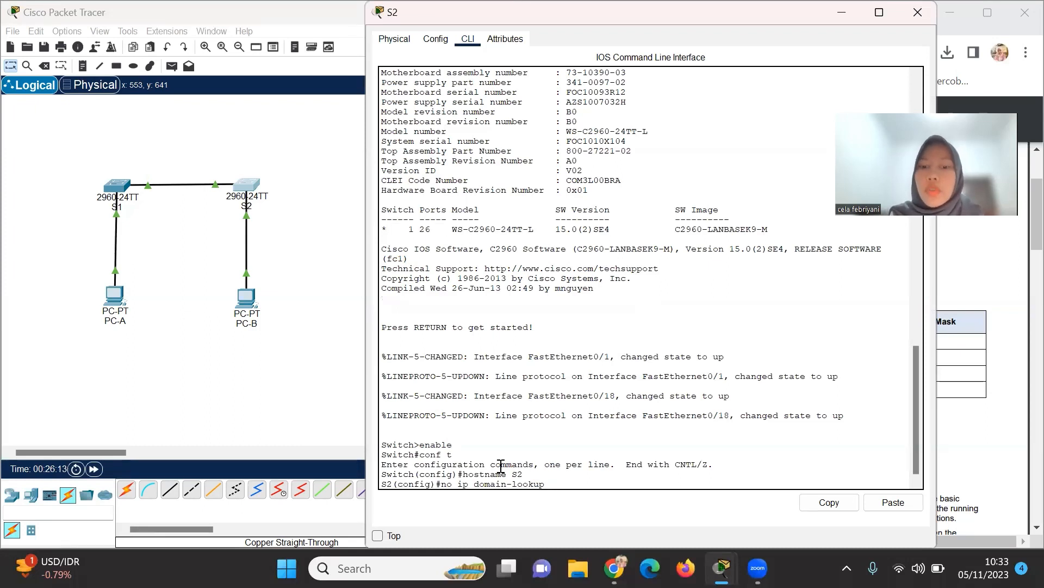
key(Return)
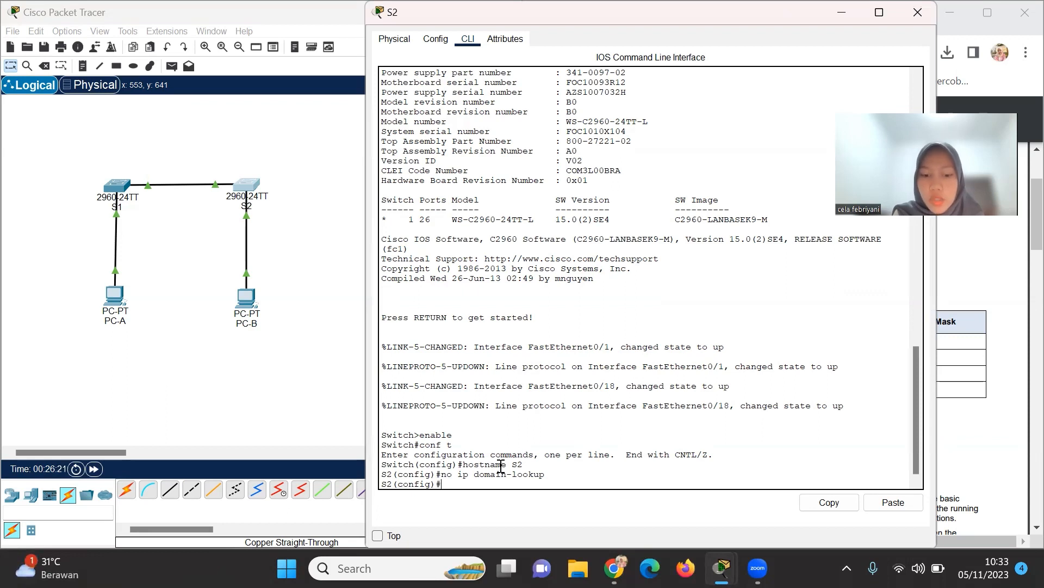
Set an enable secret, then give console line 0 a password with login required.
text(enable s)
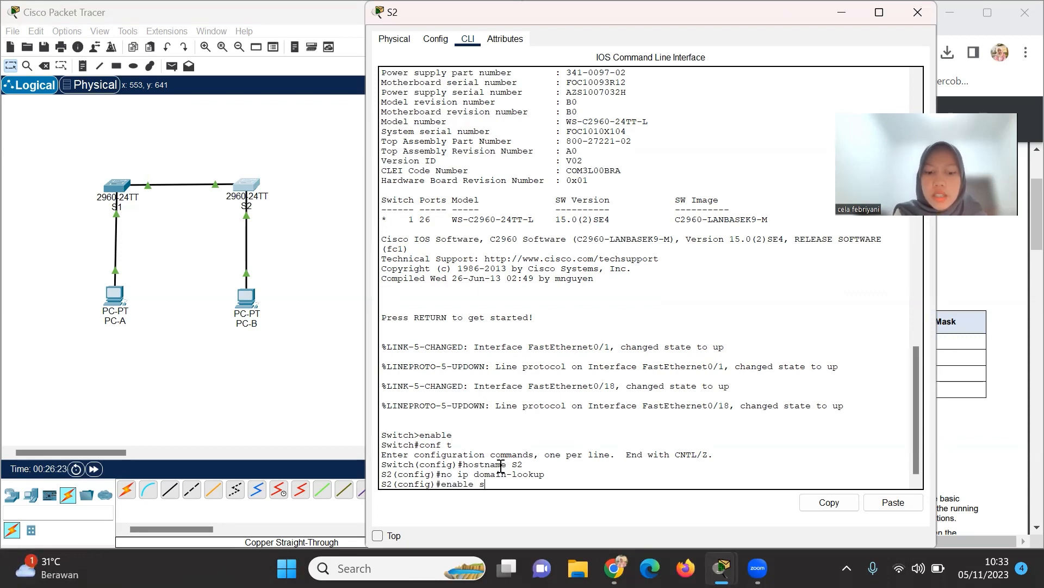
text(ecret class)
key(Return)
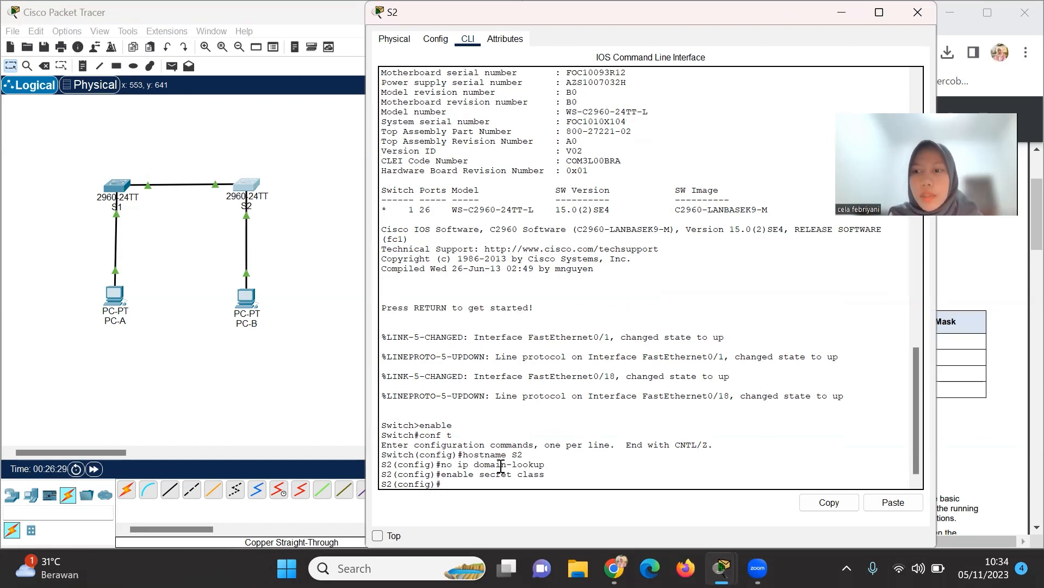
text(lin)
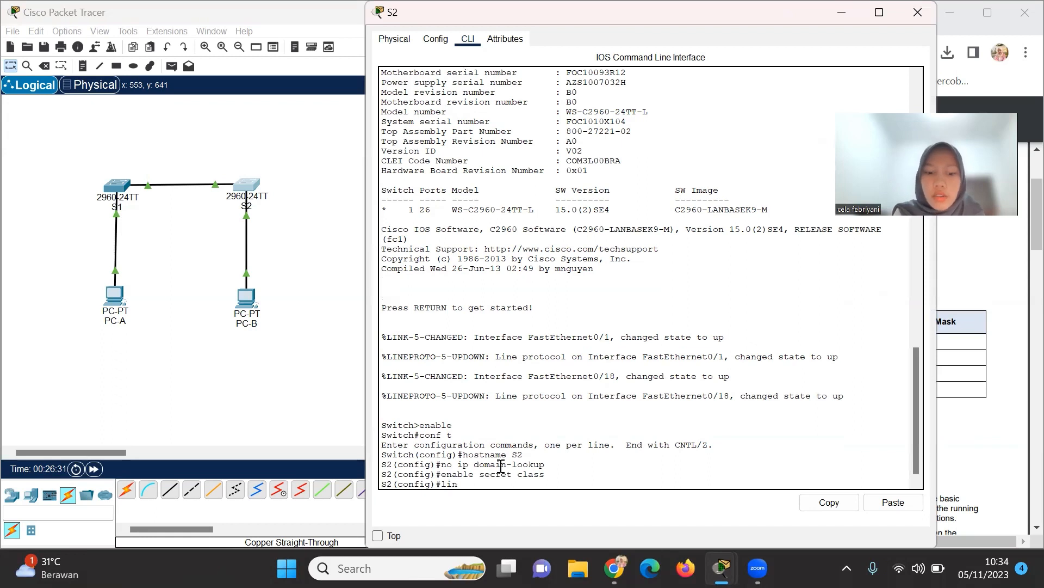
text(e console)
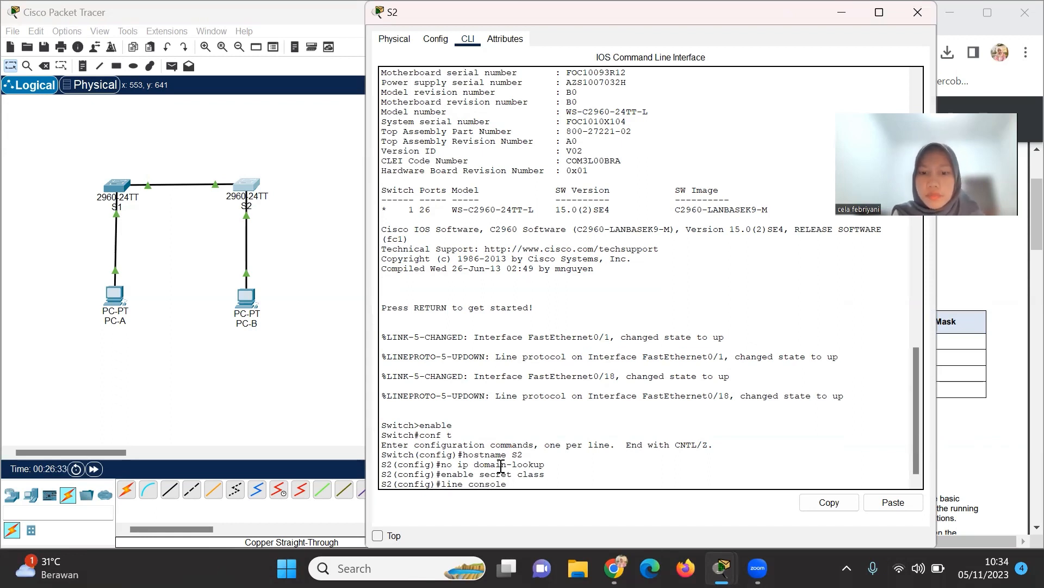
text( 0)
key(Return)
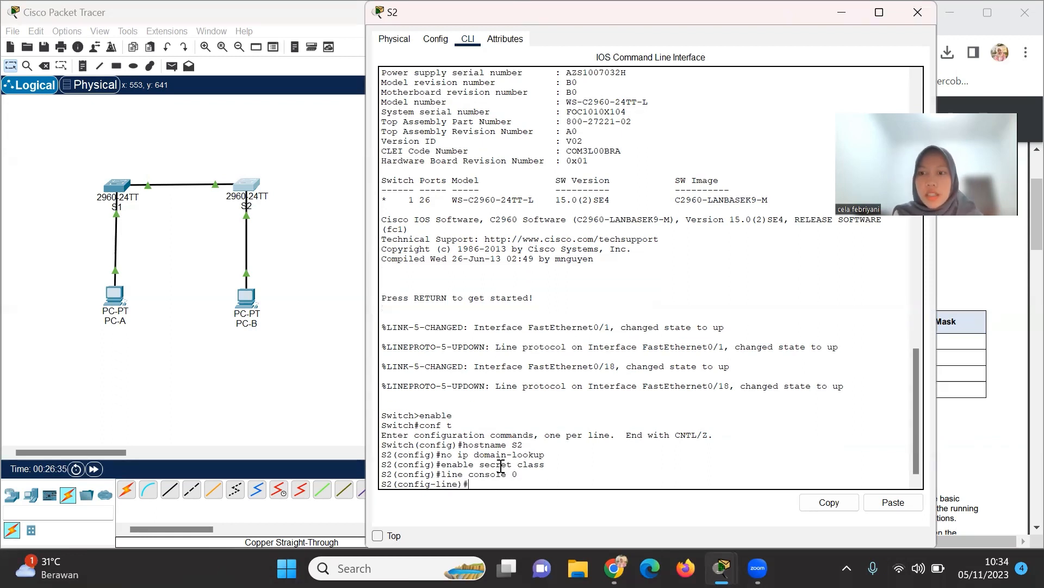
text(passwor)
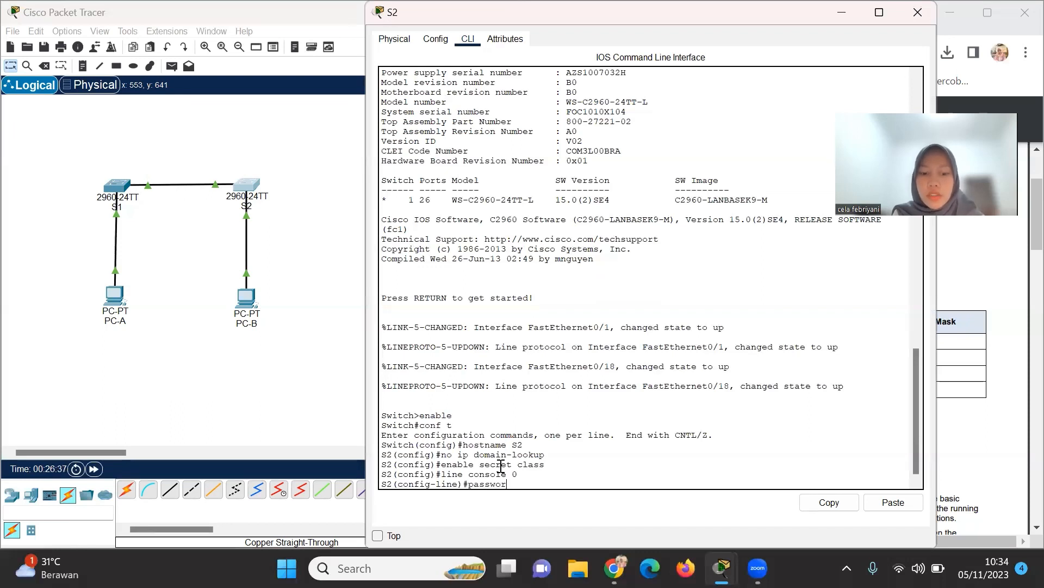
text(d jarkom)
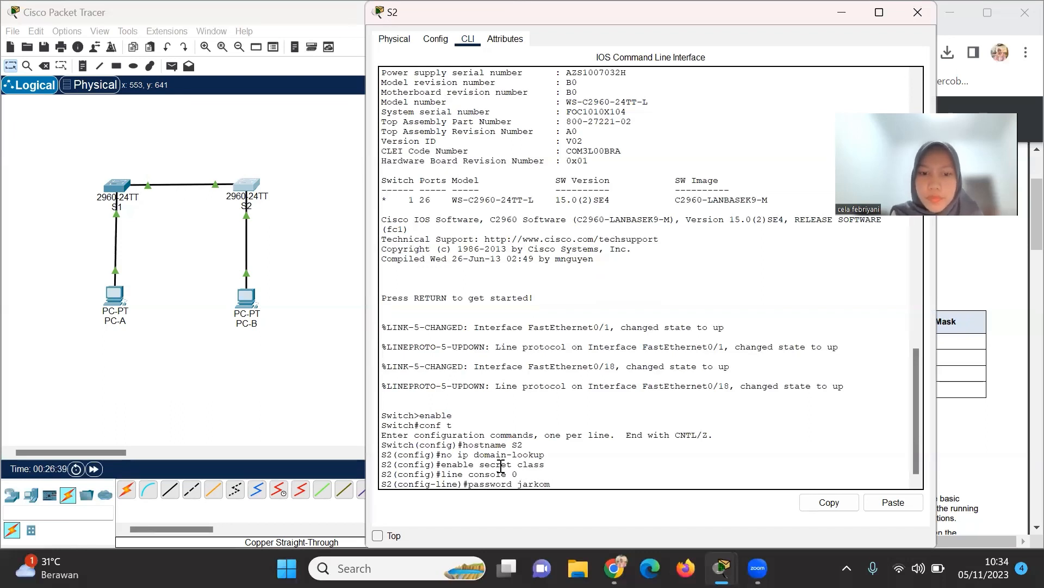
key(Return)
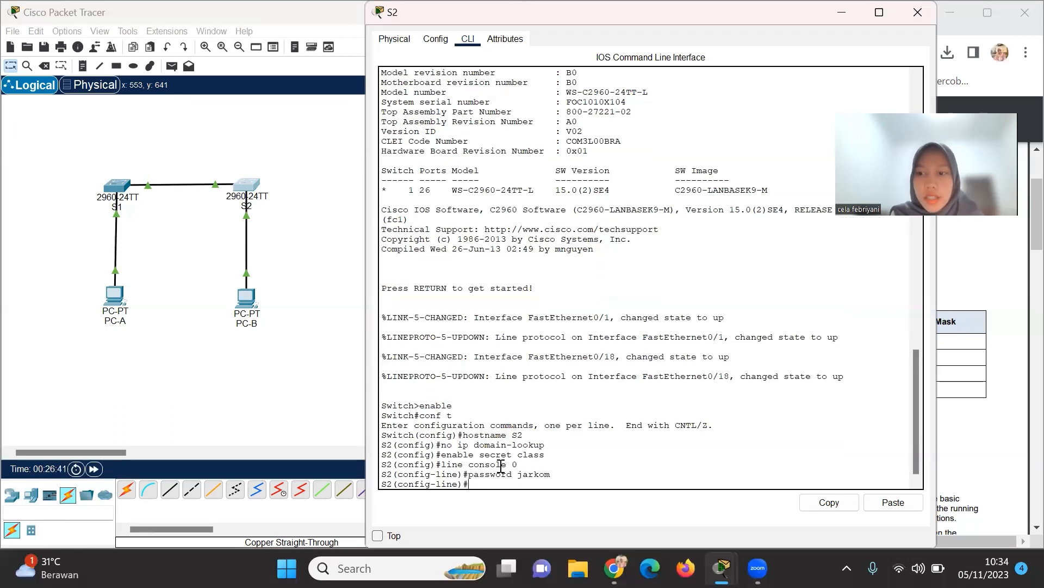
text(login)
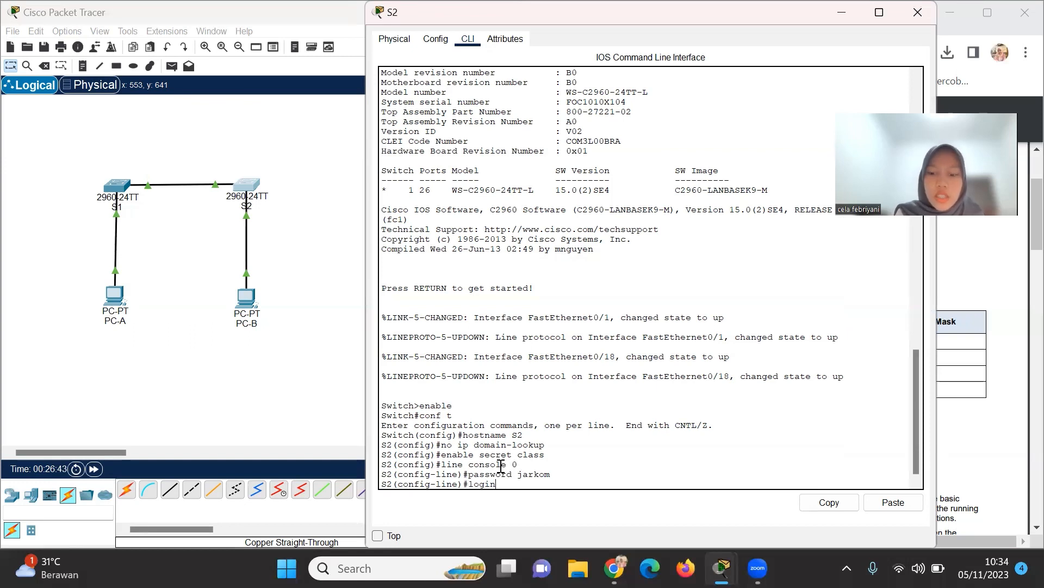
key(Return)
text(exit)
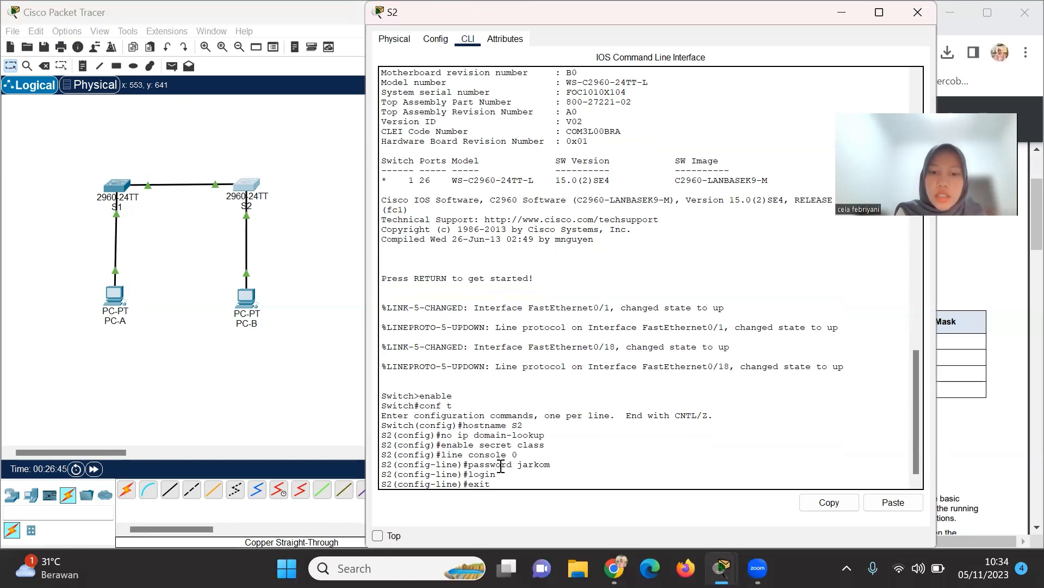
key(Return)
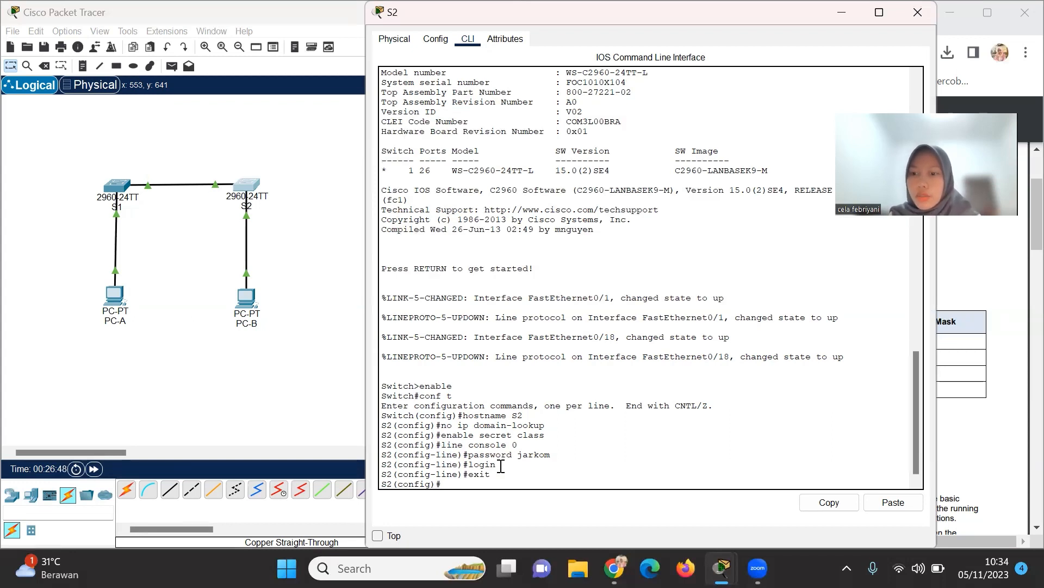
Assign interface VLAN 1 the address 192.168.1.2 255.255.255.0 and enable it with no shutdown.
text(i)
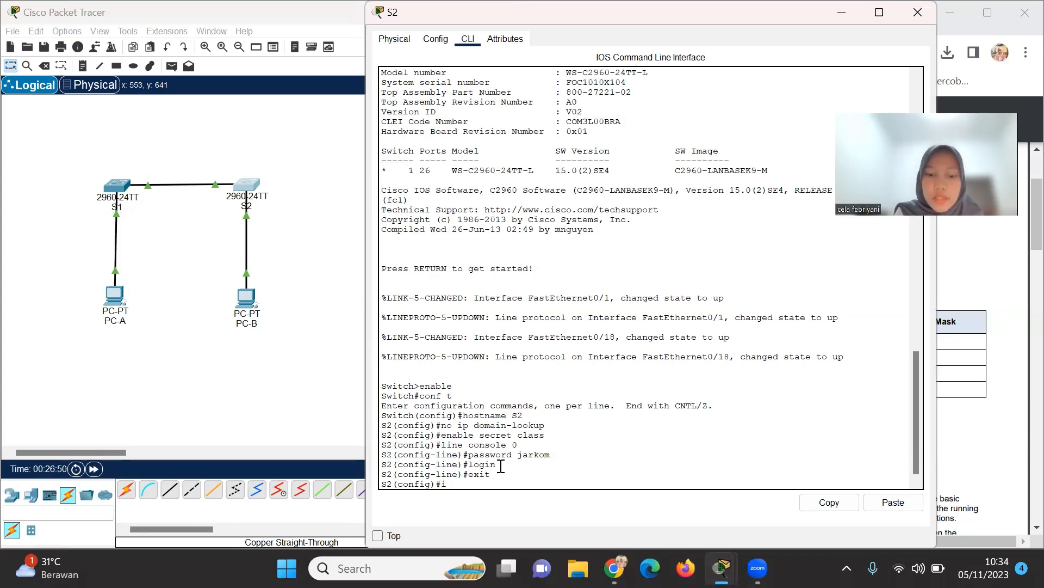
text(ntervace )
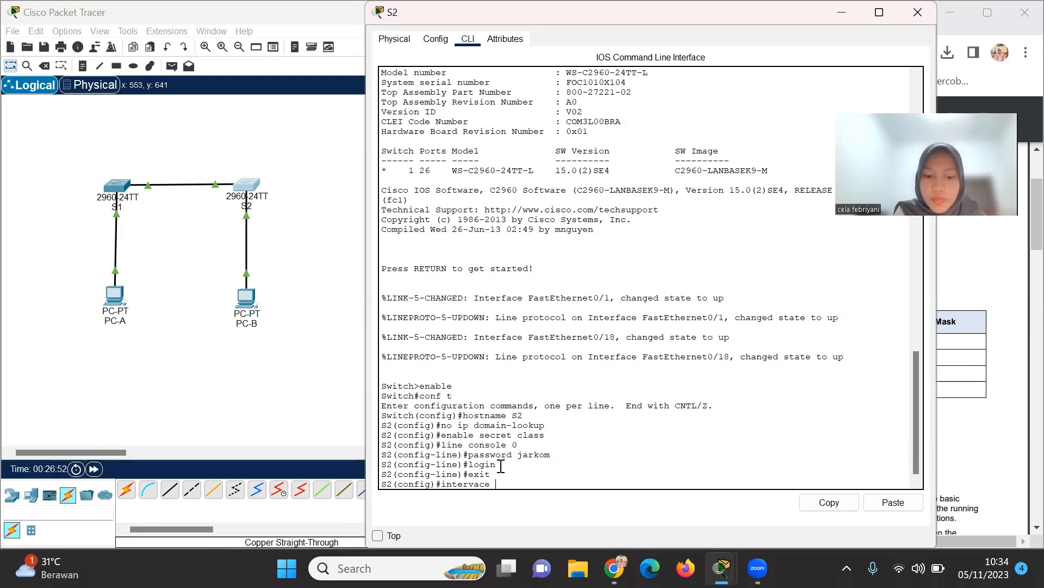
text(vlan 1)
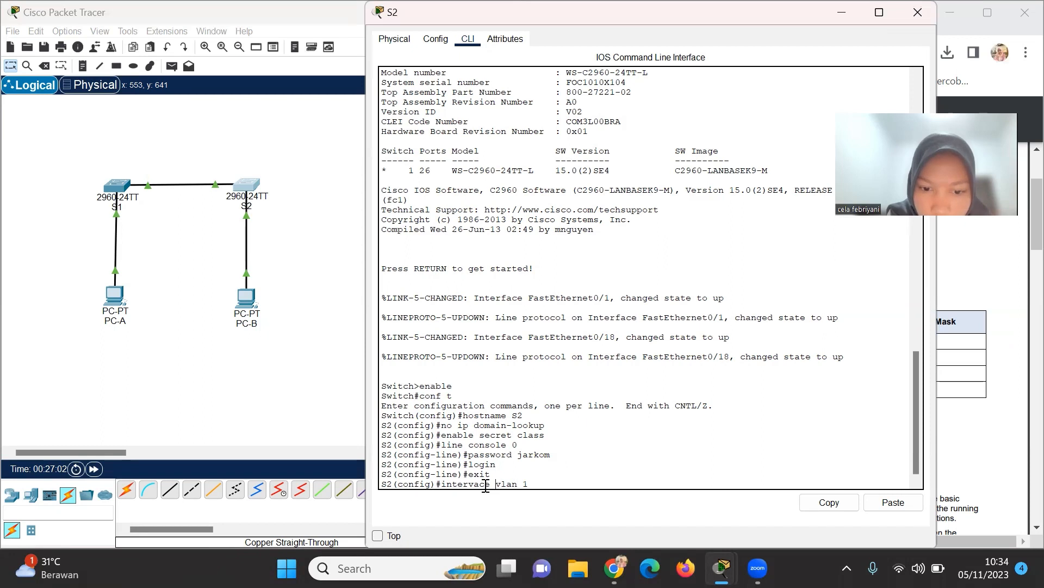
key(BackSpace)
text(f)
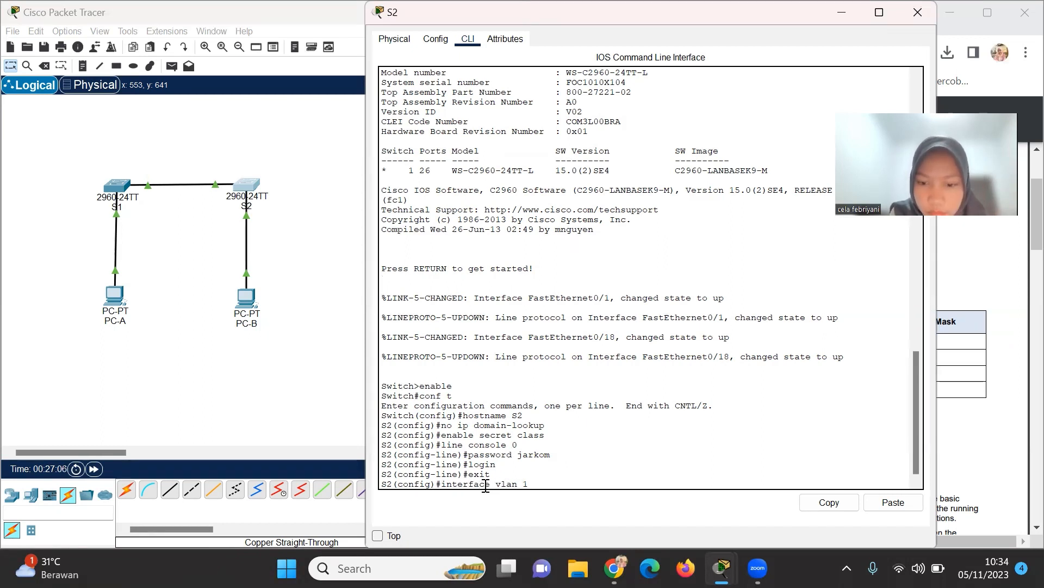
key(Return)
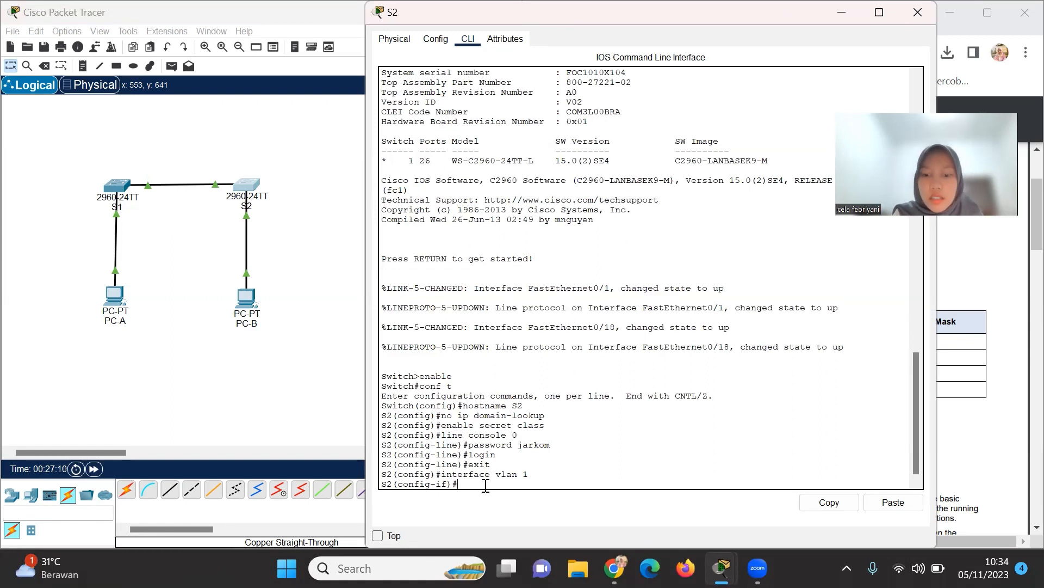
text(ip addre)
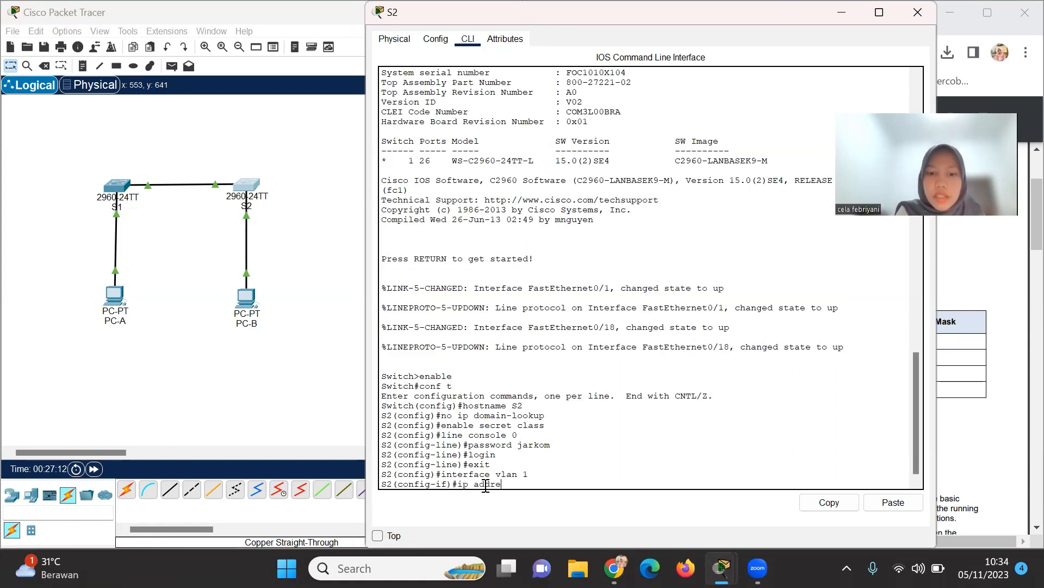
text(ss)
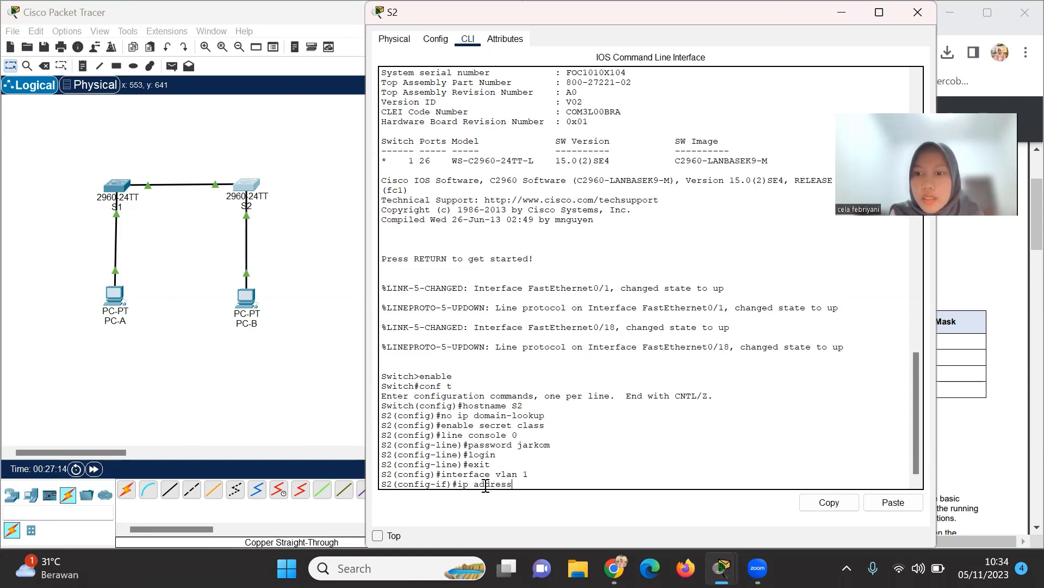
text( 1)
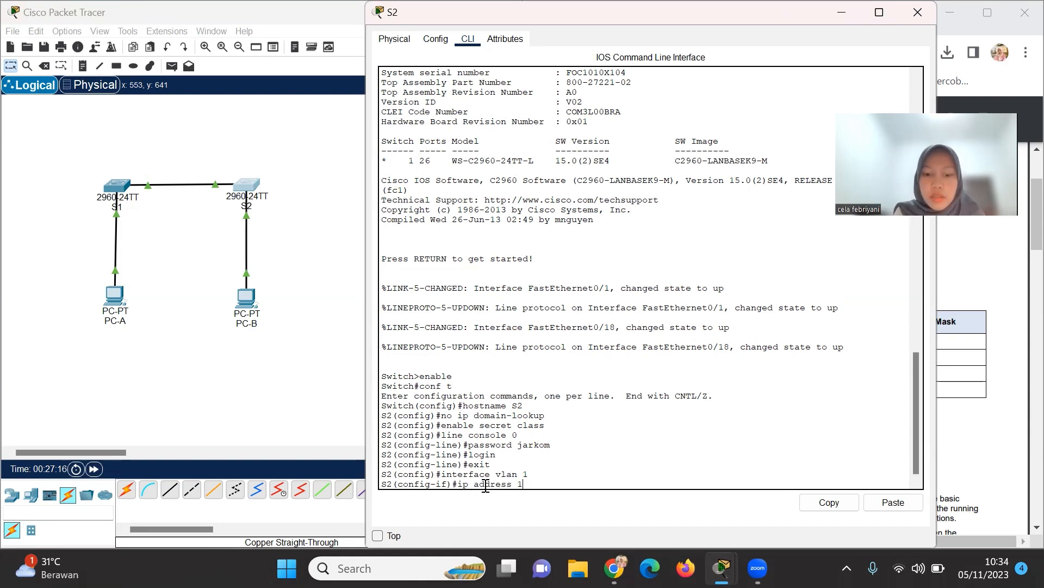
text(92)
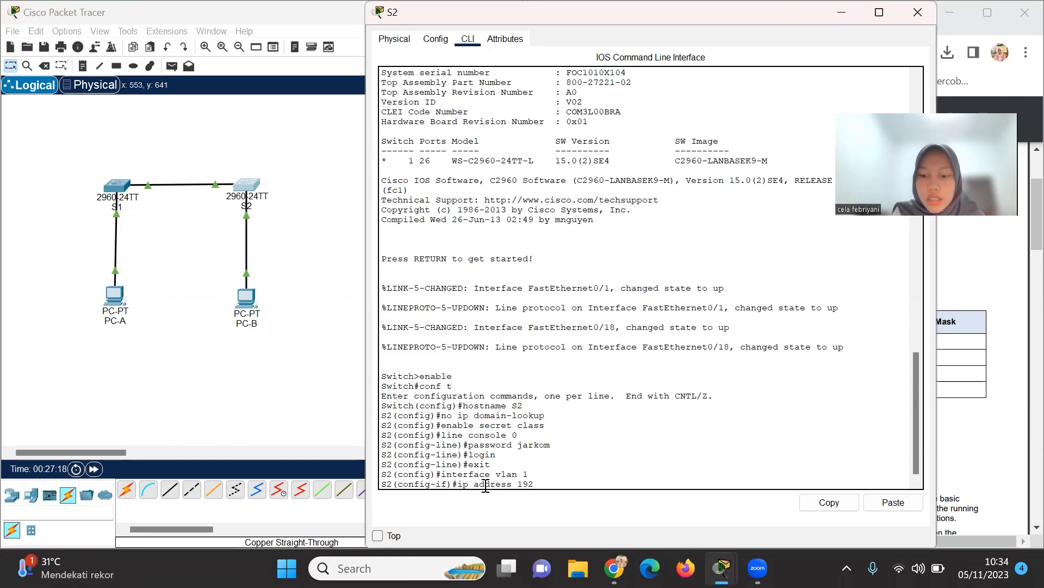
text(,.168.1)
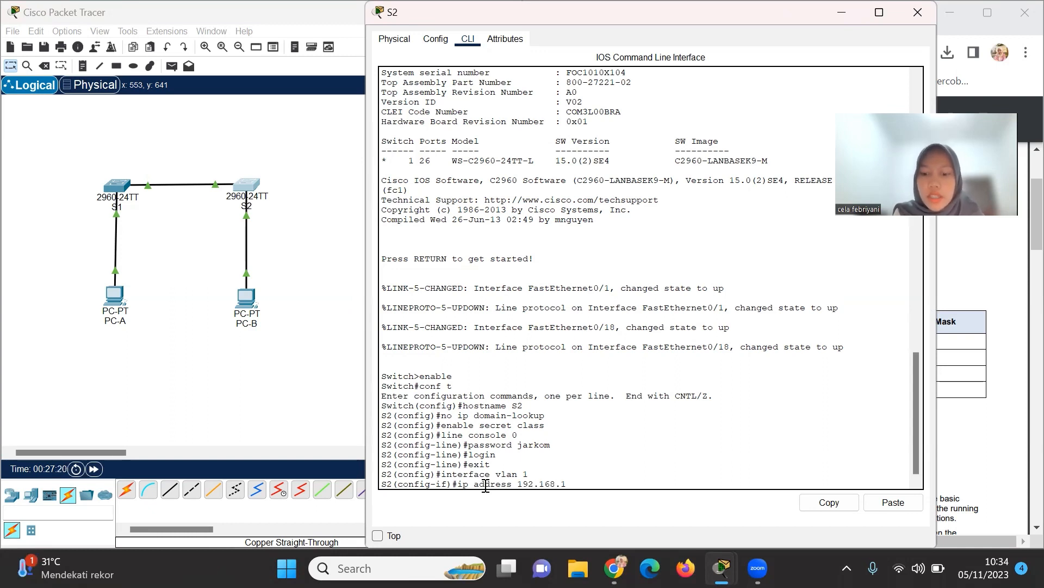
text(.2 2)
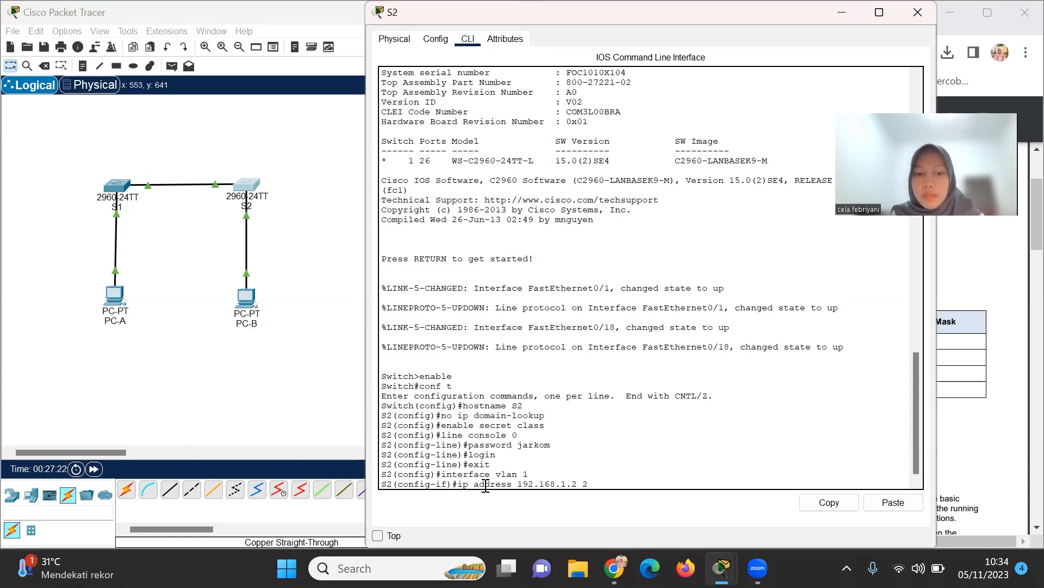
text(55.25)
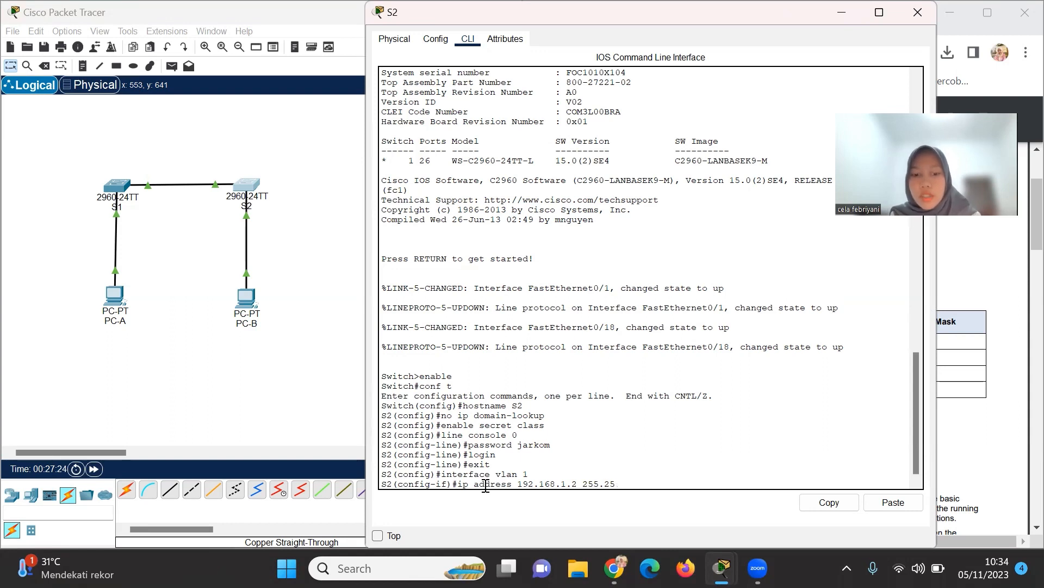
text(5.255.)
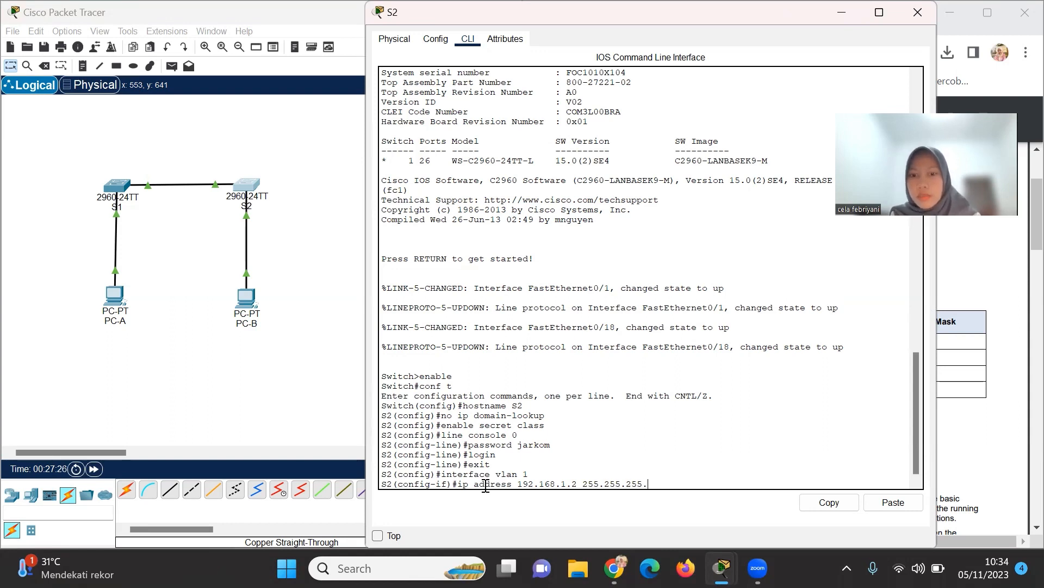
text(0)
key(Return)
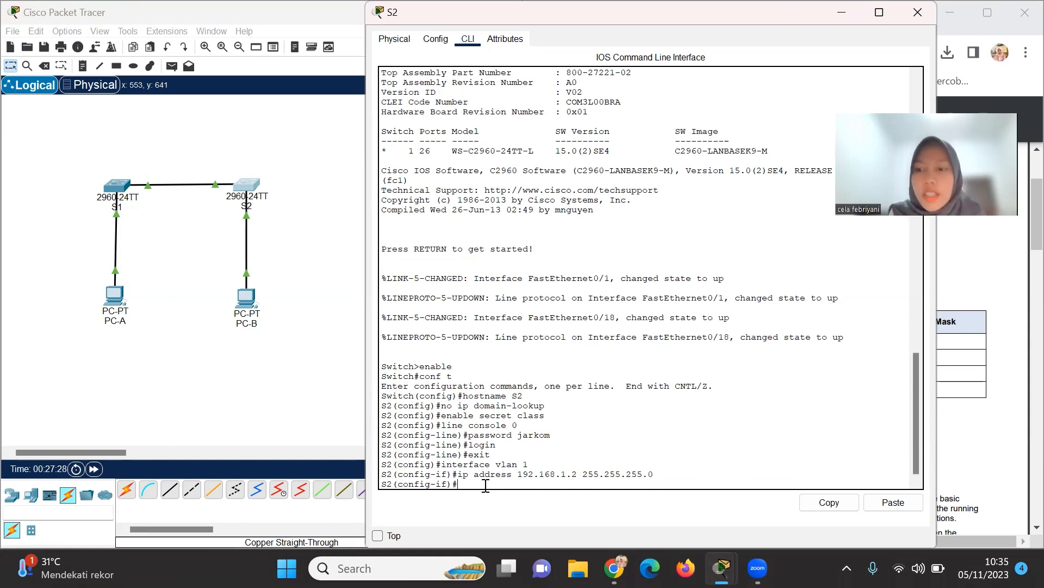
text(no sh)
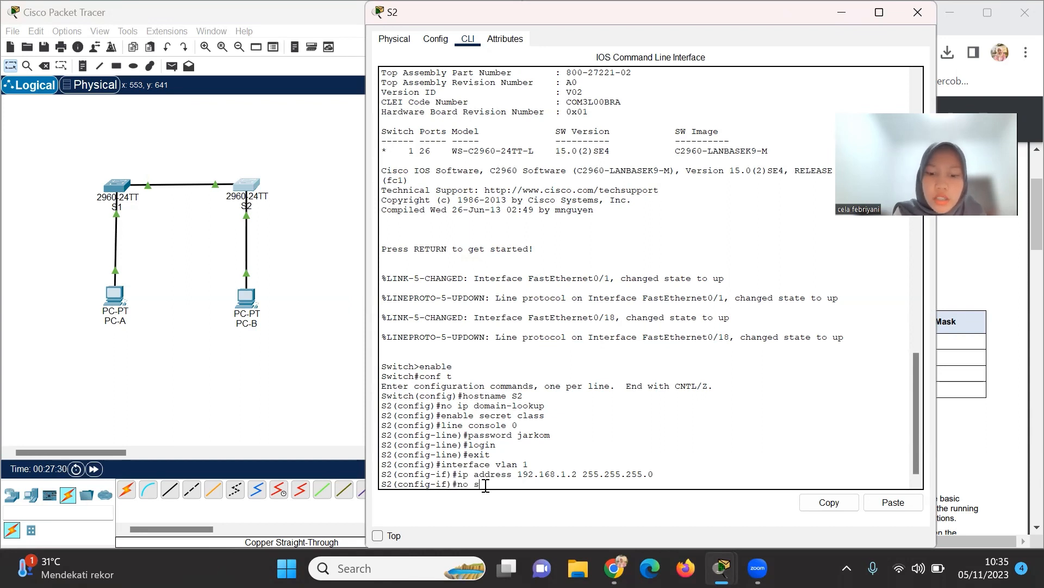
text(utdown)
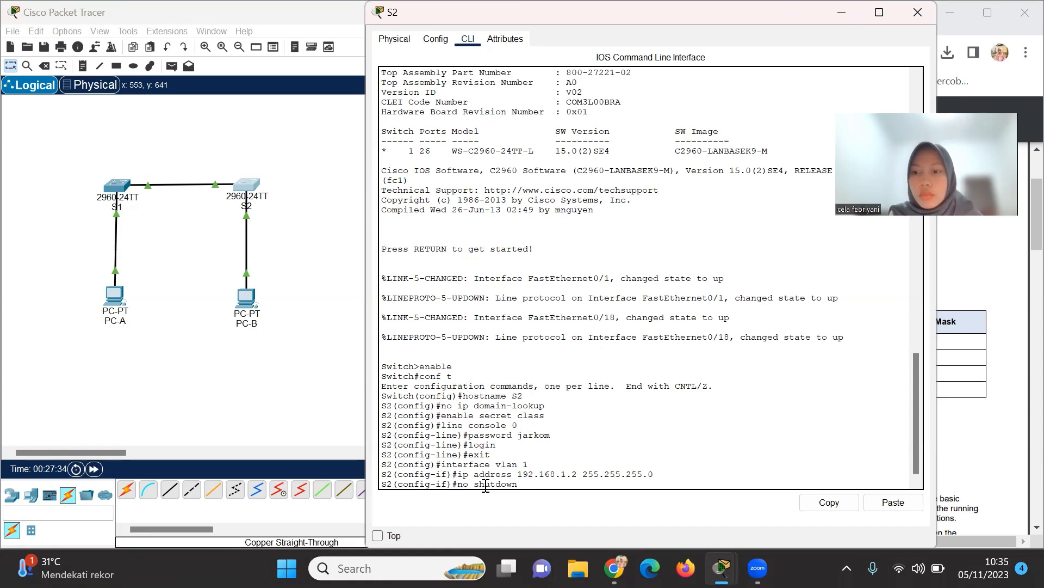
key(Return)
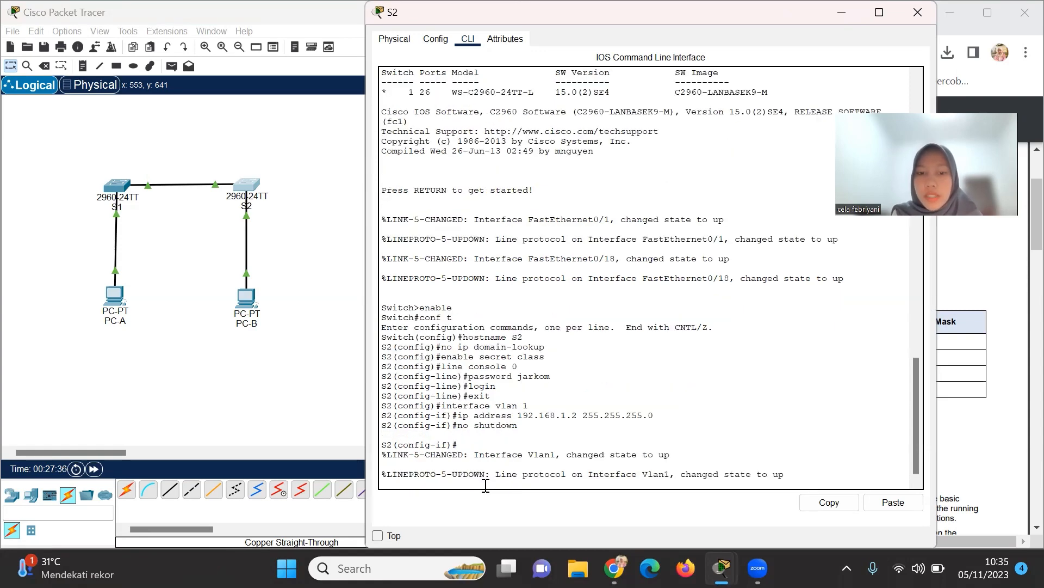
key(Return)
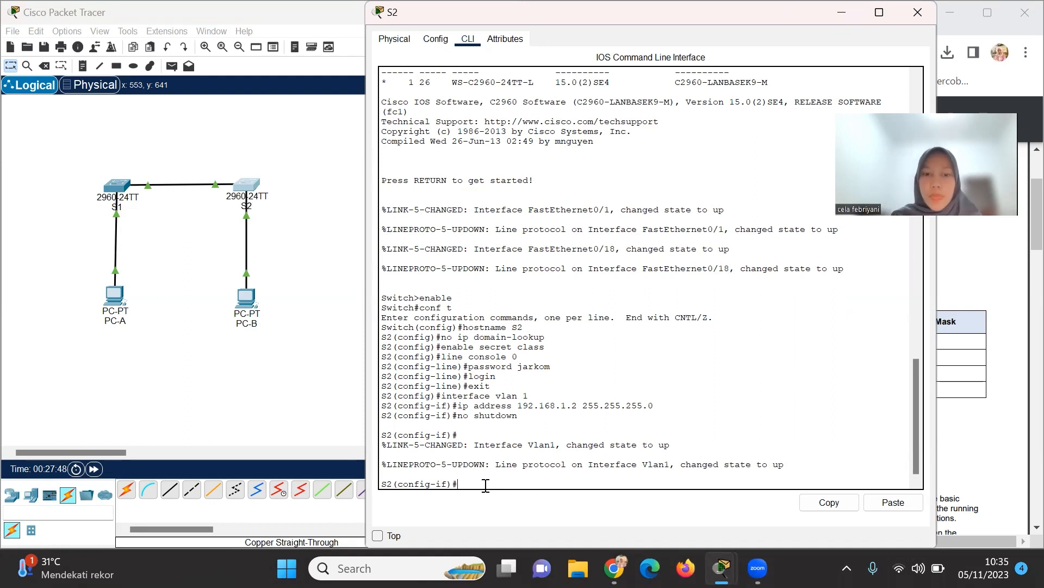
Set the MOTD banner 'Unauthorized access is strictly prohibited and prosecuted to the full extent of the law.'.
text(banner )
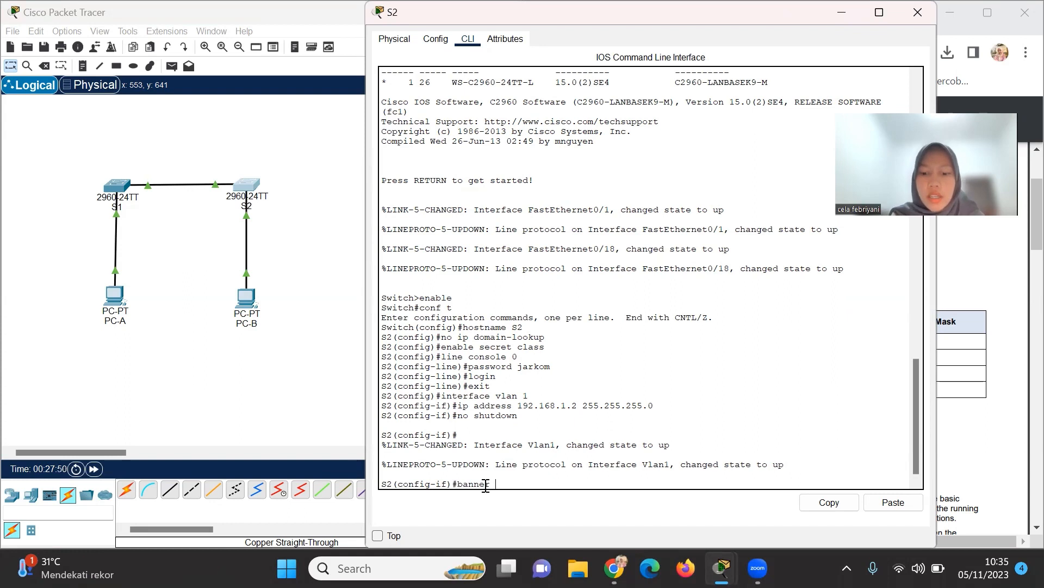
text(motd)
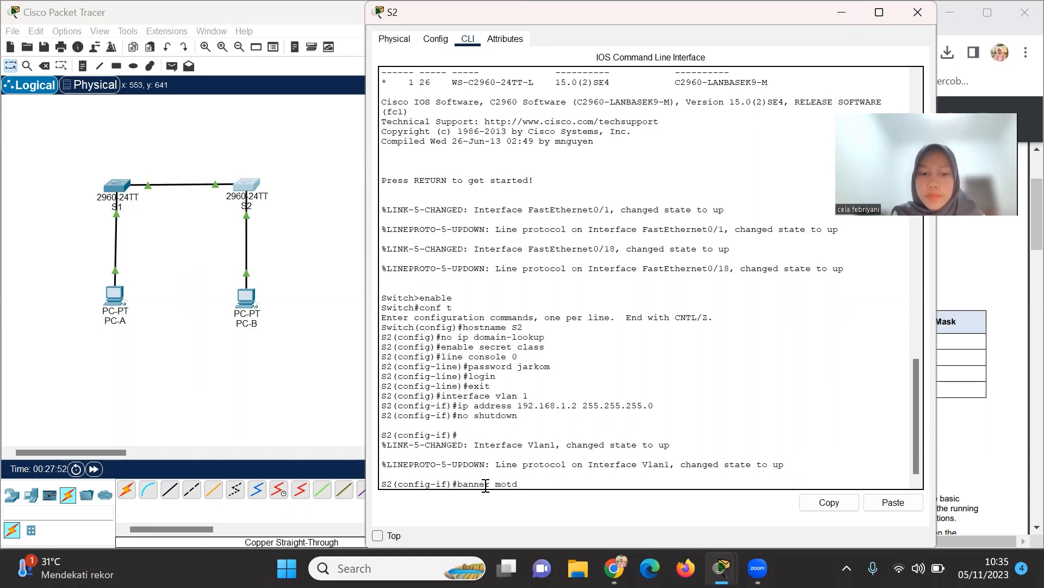
text( #)
key(Caps_Lock)
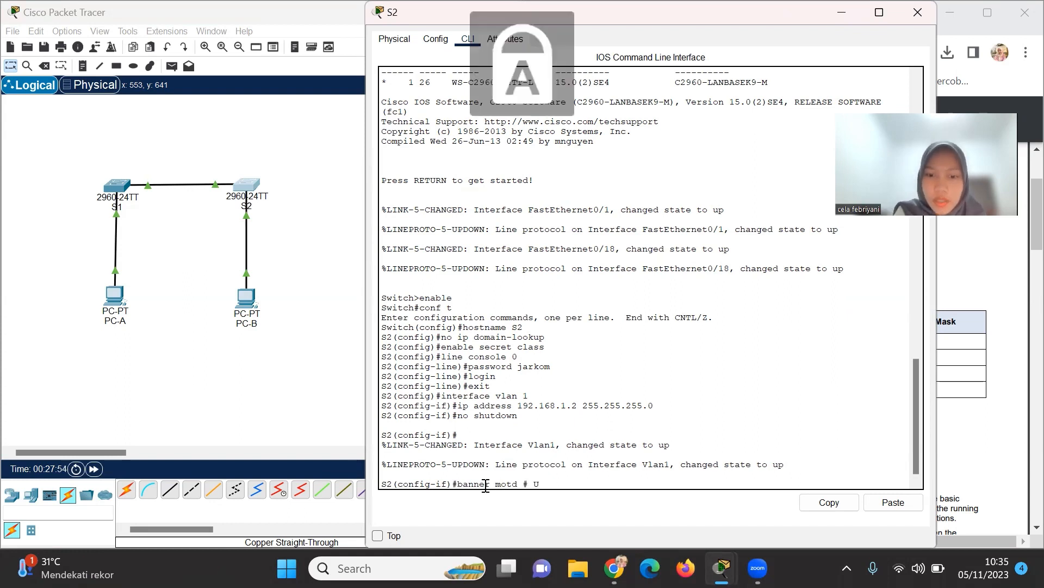
text(U)
key(Caps_Lock)
text(nathori)
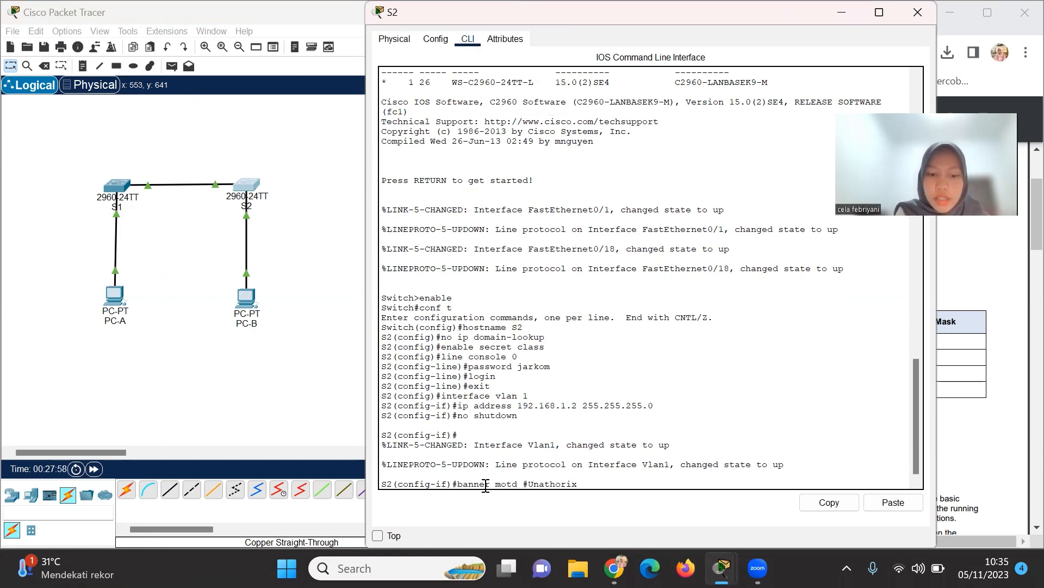
text(zed)
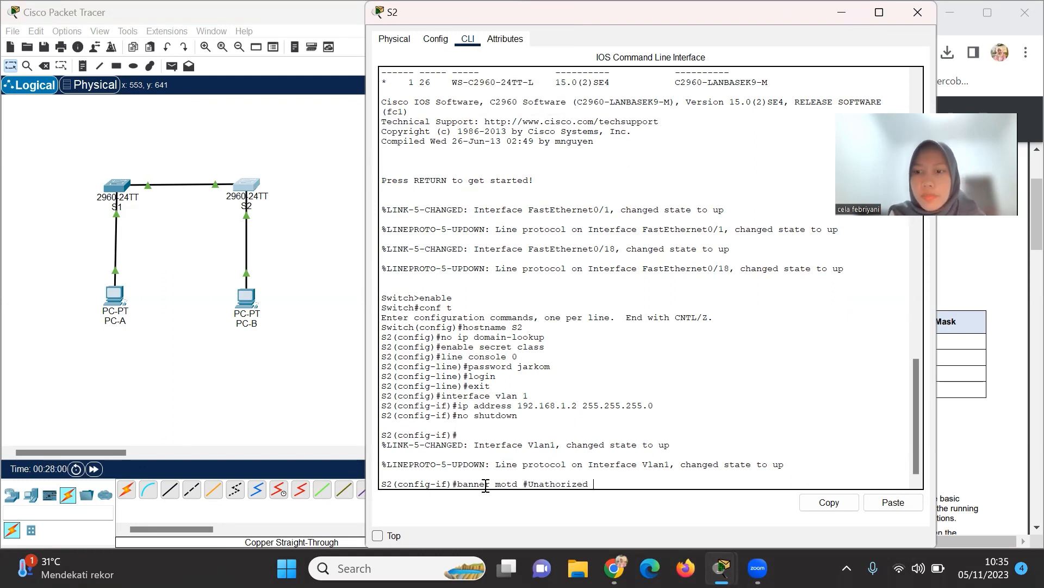
key(alt+Tab)
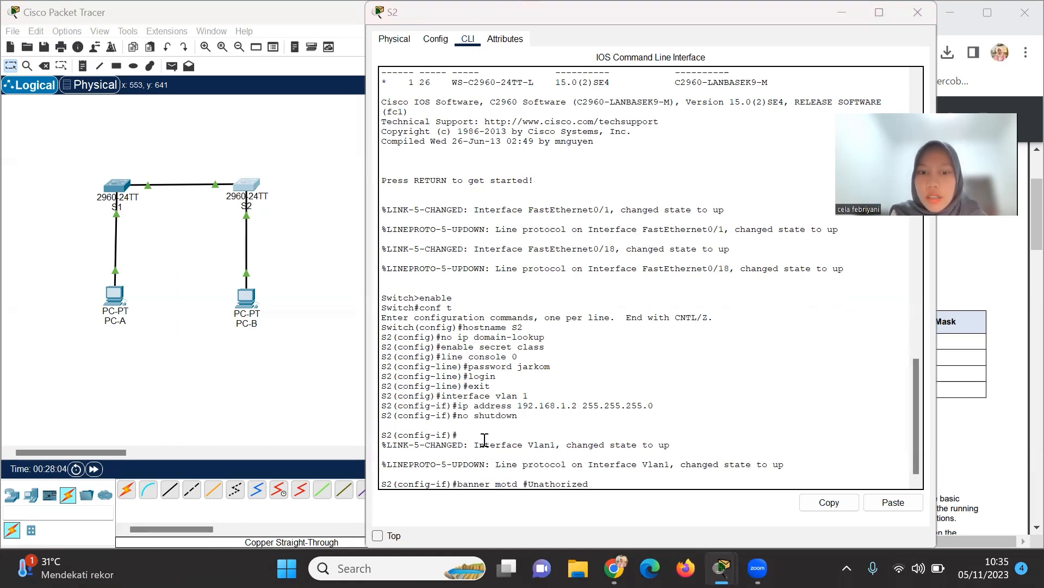
click(590, 483)
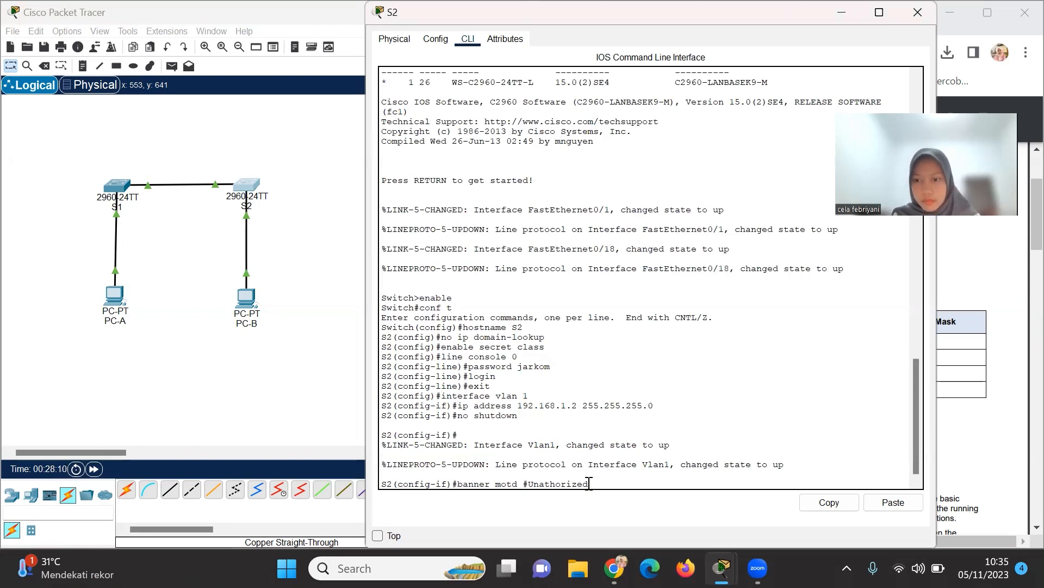
text(access)
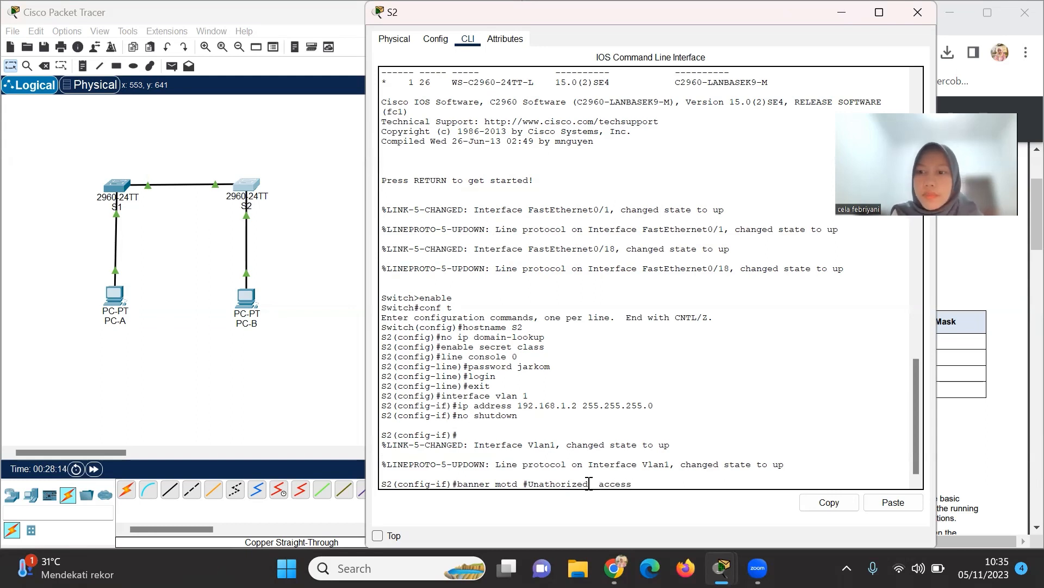
text( is stric)
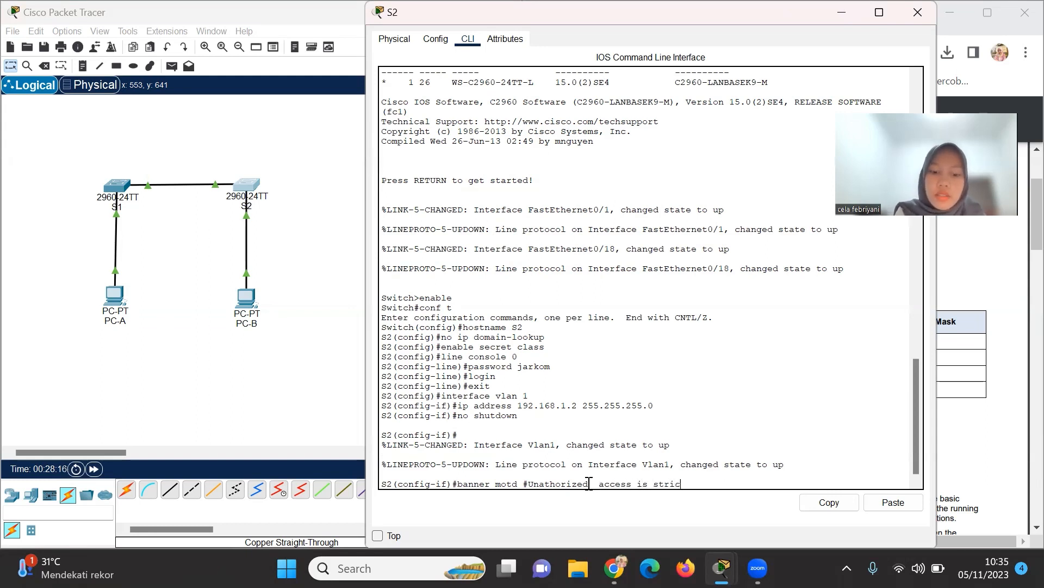
text(tly )
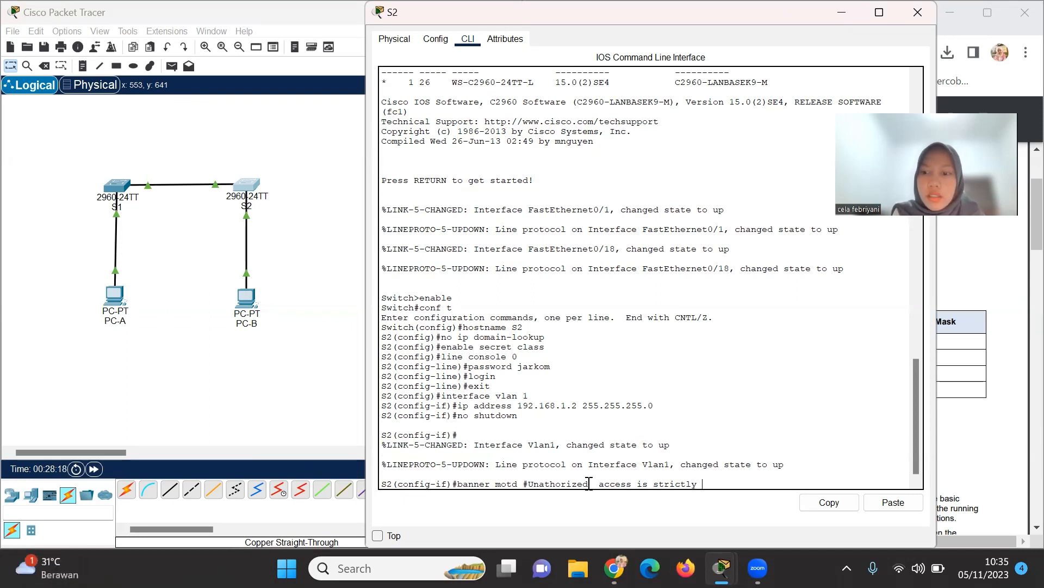
text(prohibi)
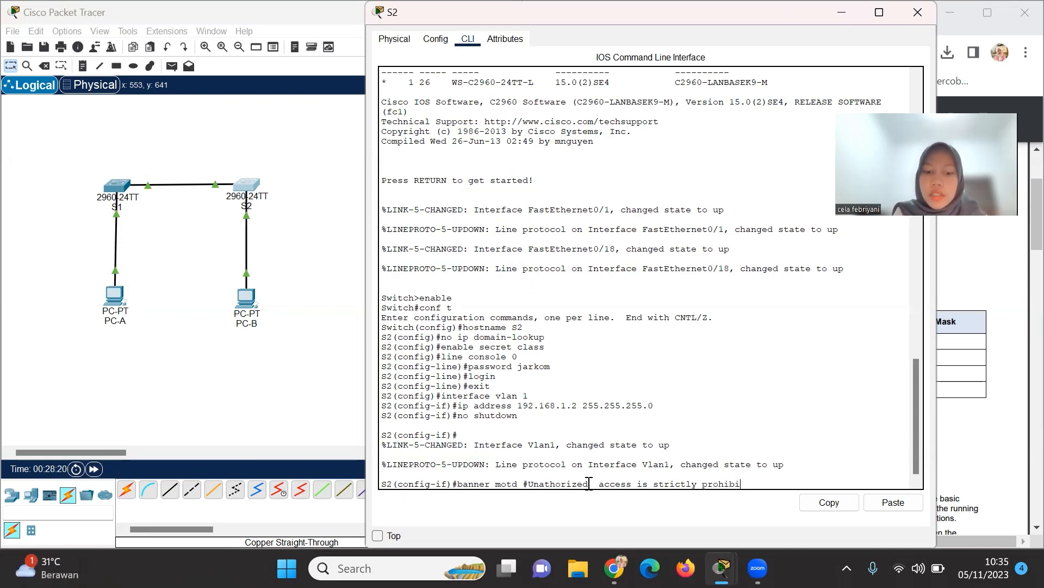
text(trd)
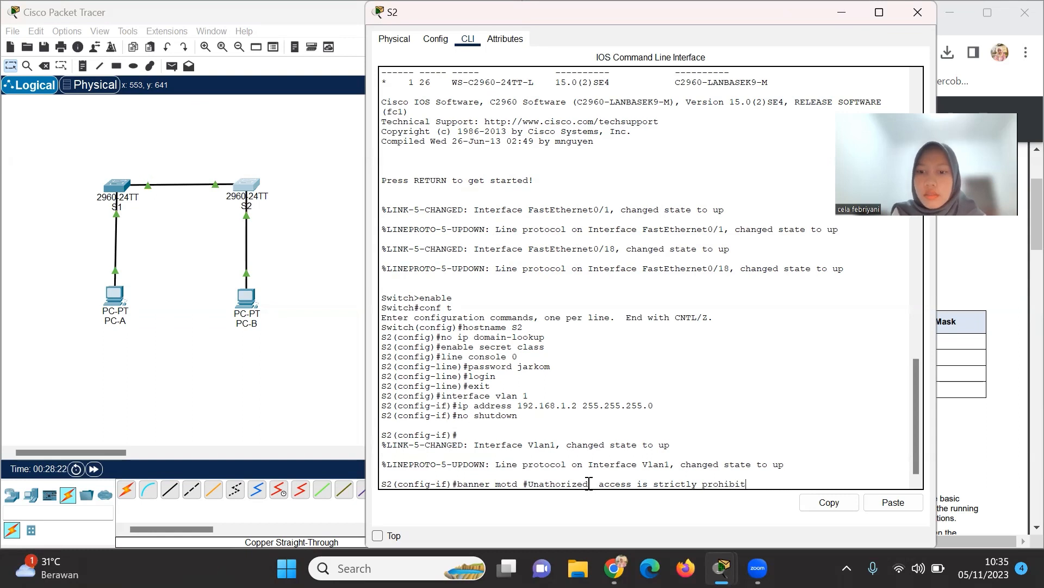
key(BackSpace)
key(BackSpace)
key(BackSpace)
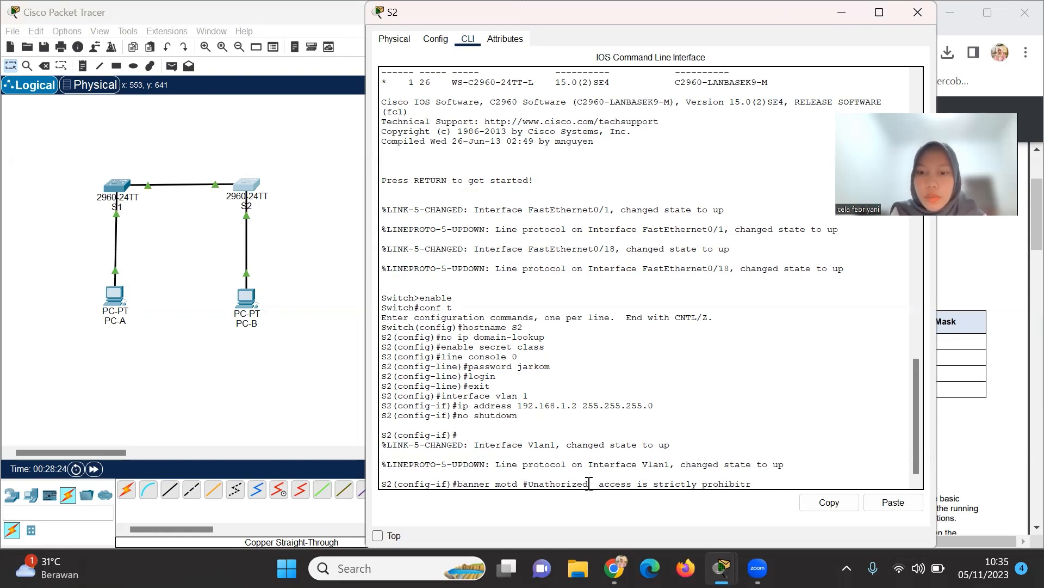
text(ed)
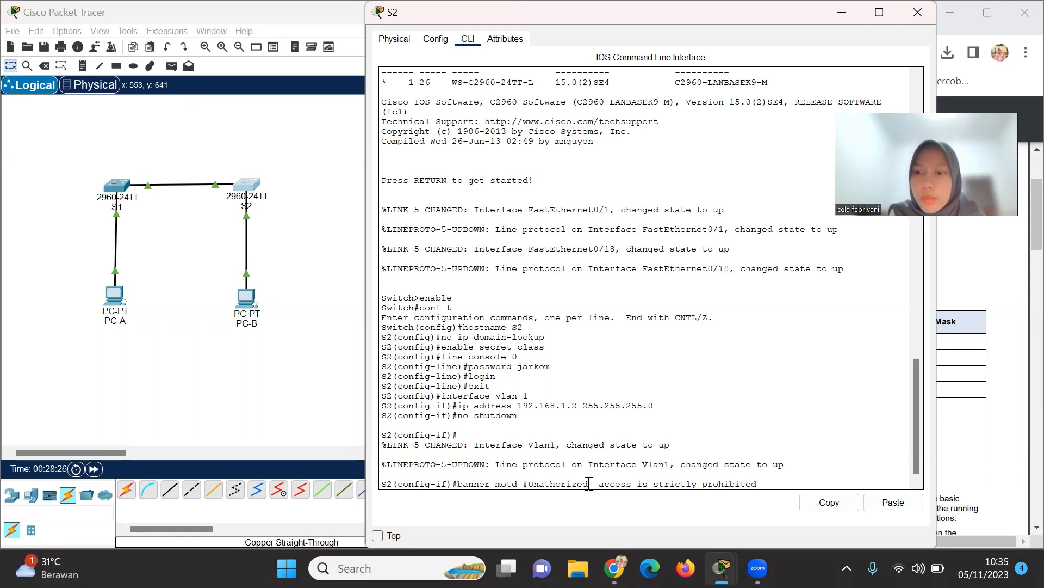
text( and prosec)
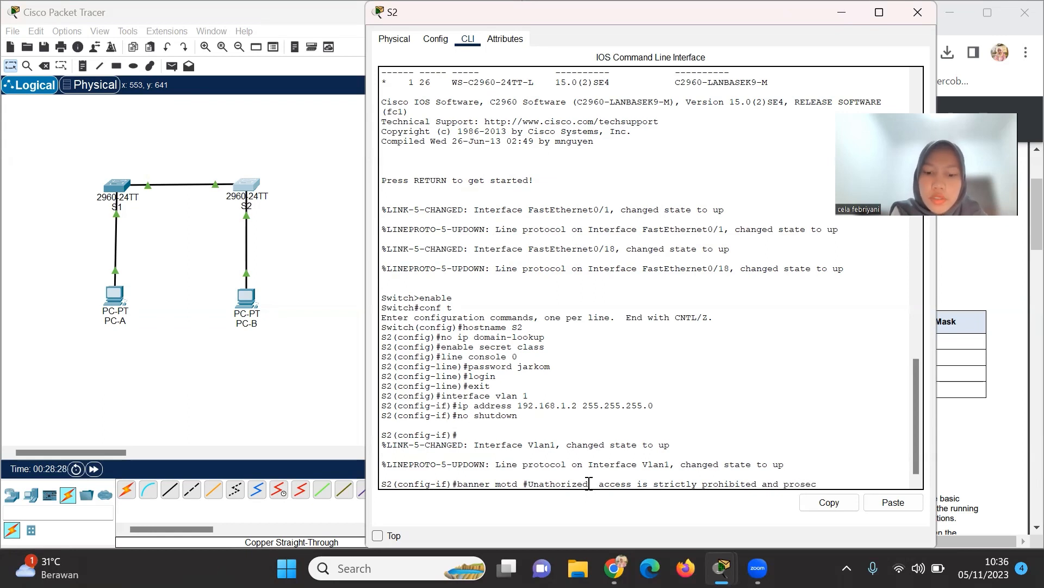
text(uted to )
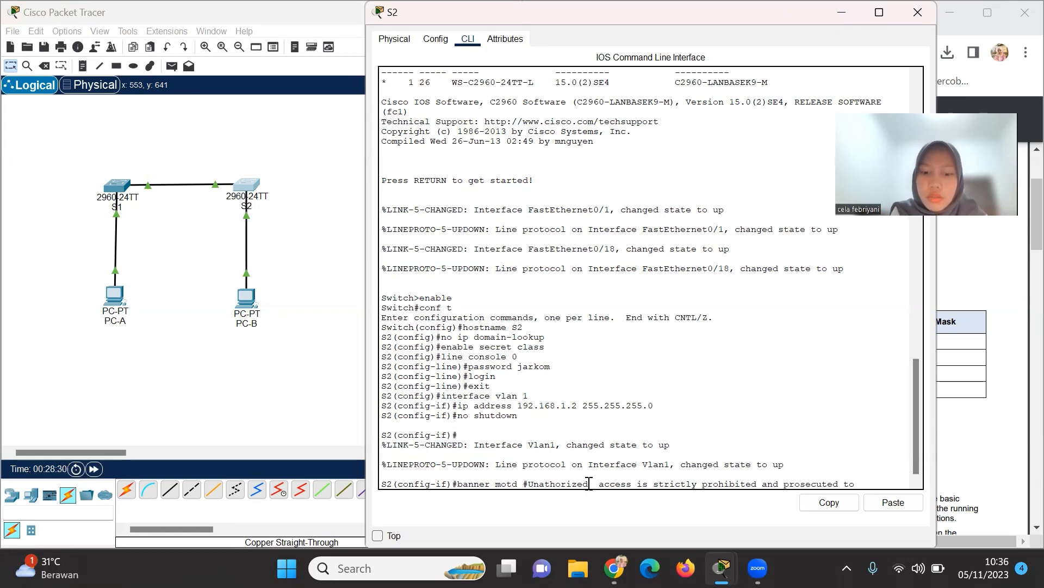
text(the f)
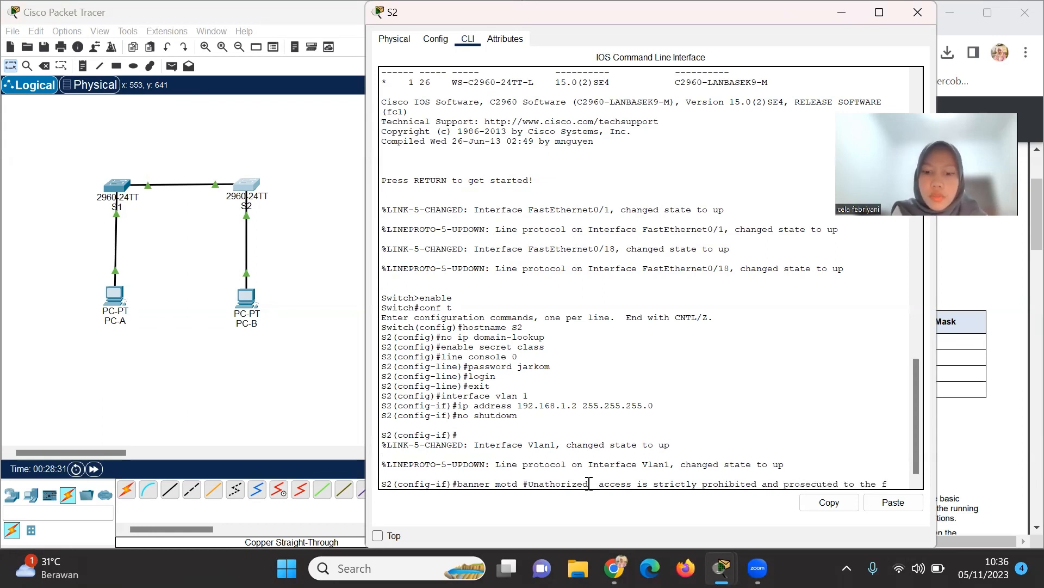
text(ull)
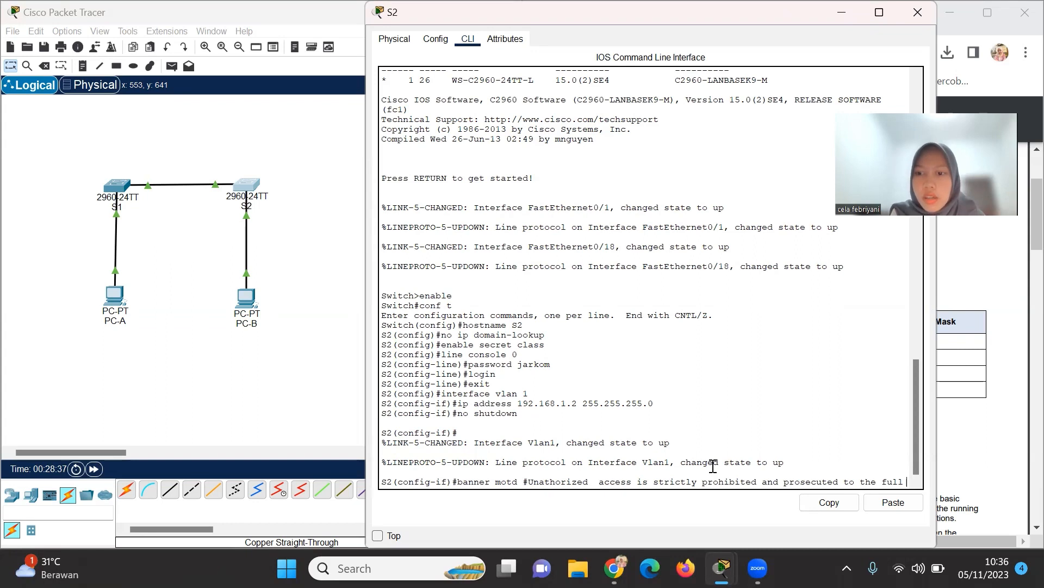
text(e)
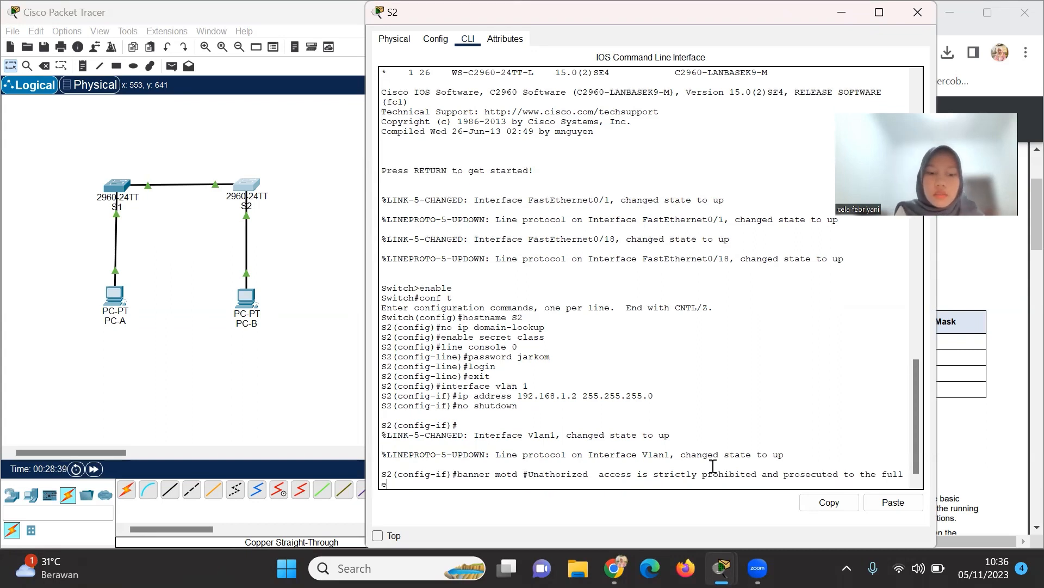
text(xtent)
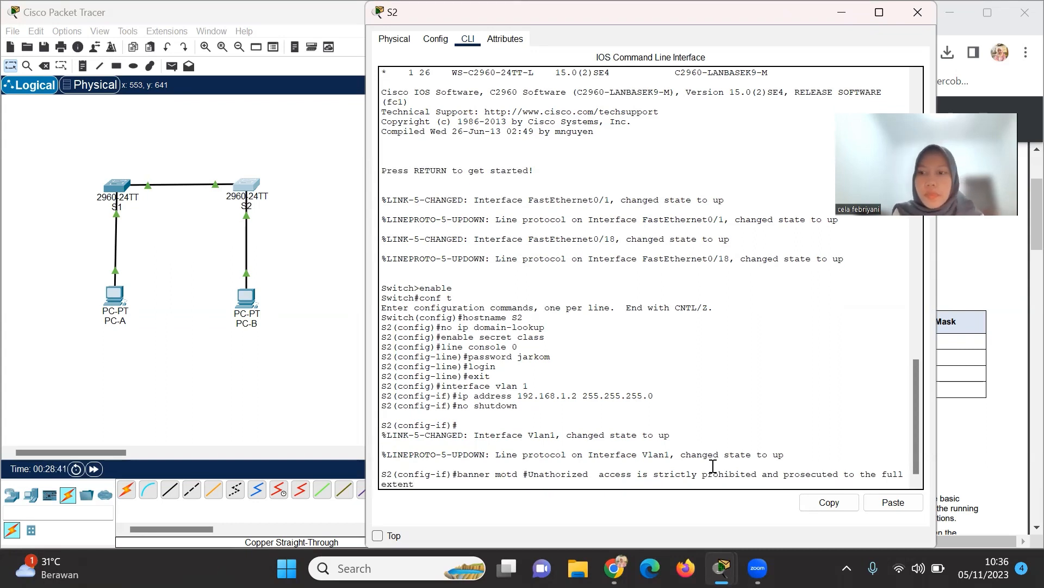
text( of the)
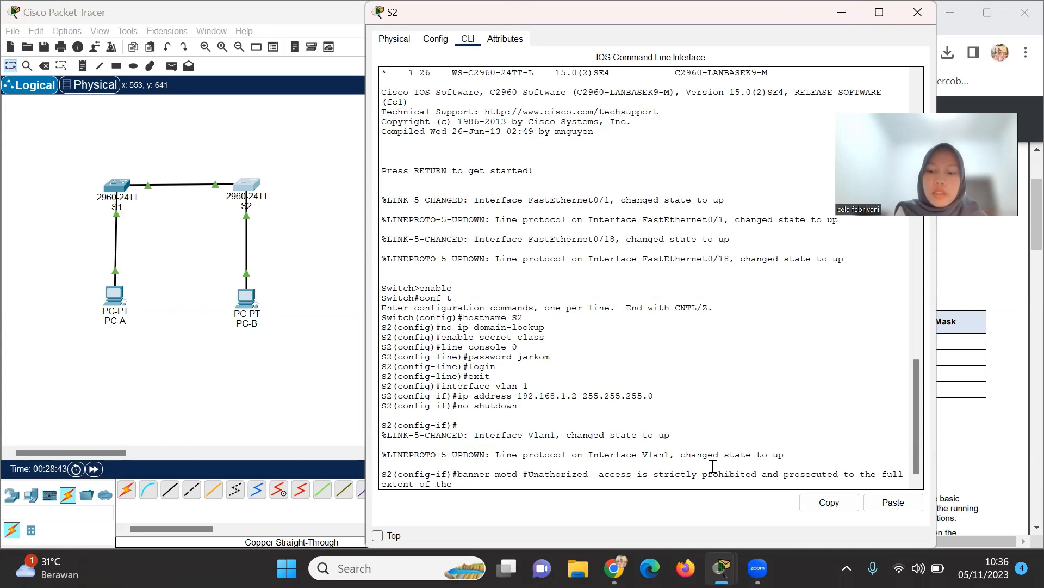
text( law.#)
key(Return)
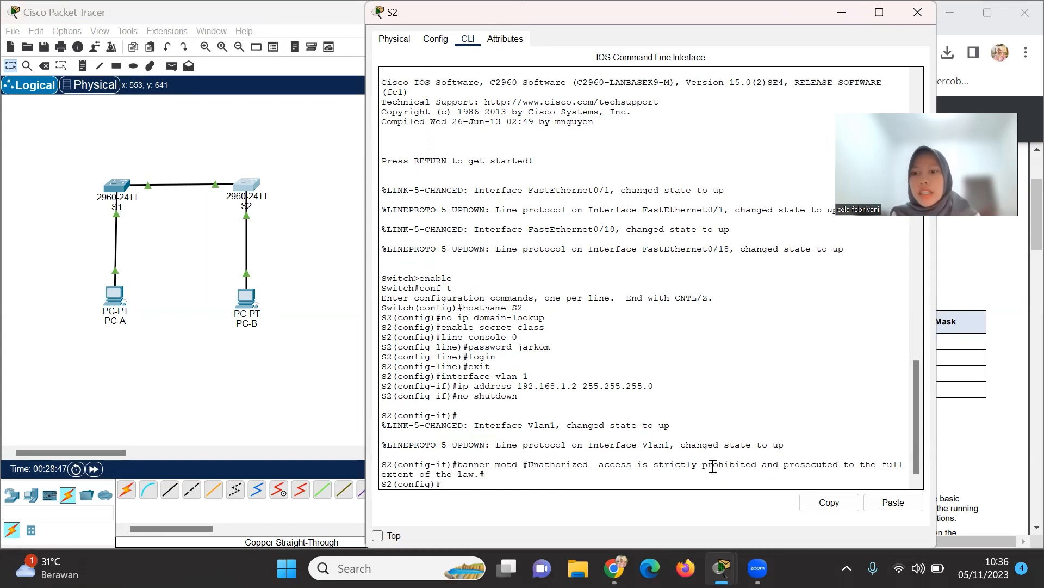
Exit configuration mode back to the S2# prompt.
text(exit)
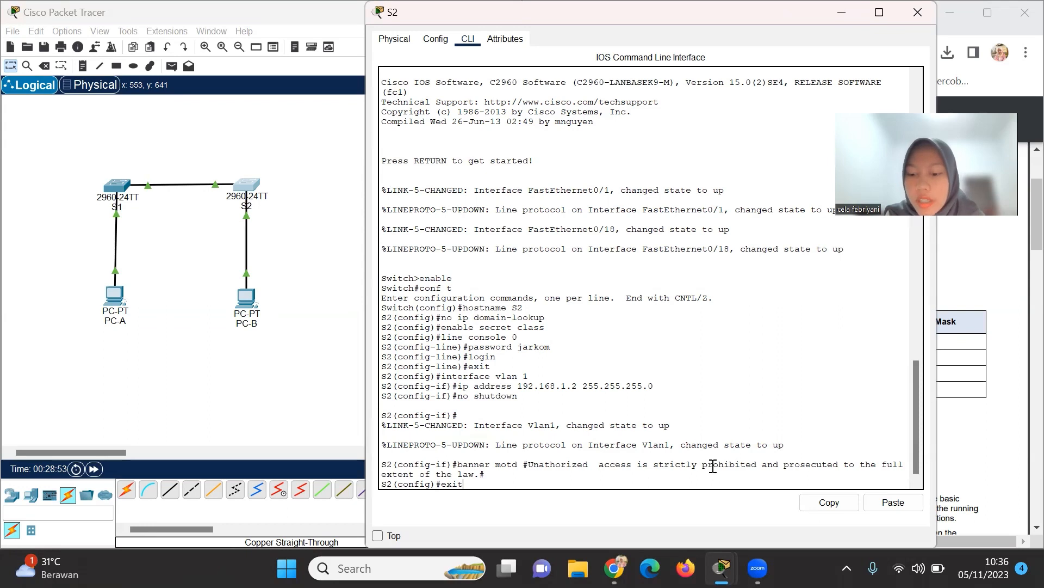
key(Return)
key(Return)
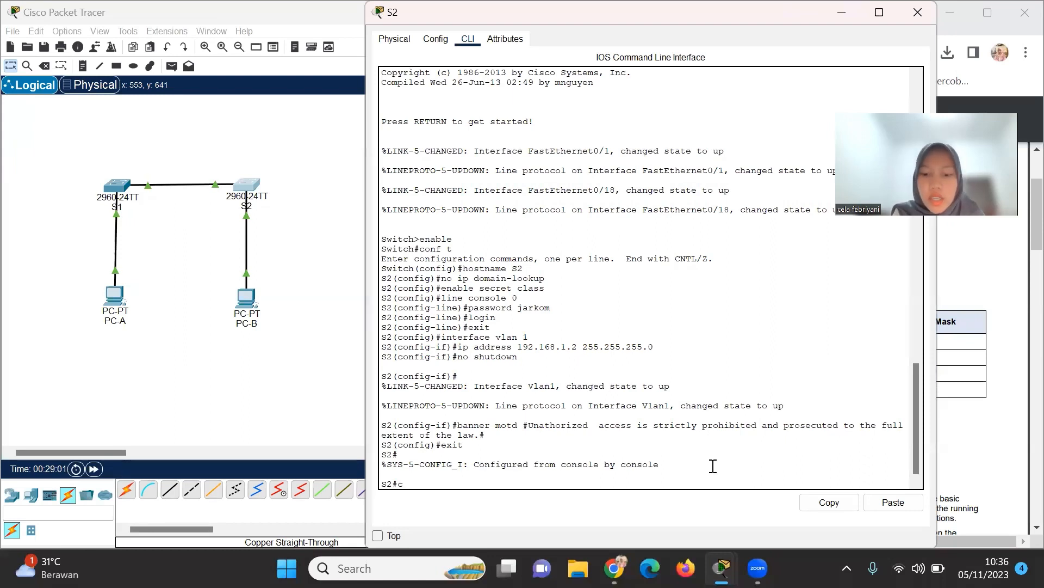
Copy running-config to startup-config, accepting the default destination filename.
text(copy runnin)
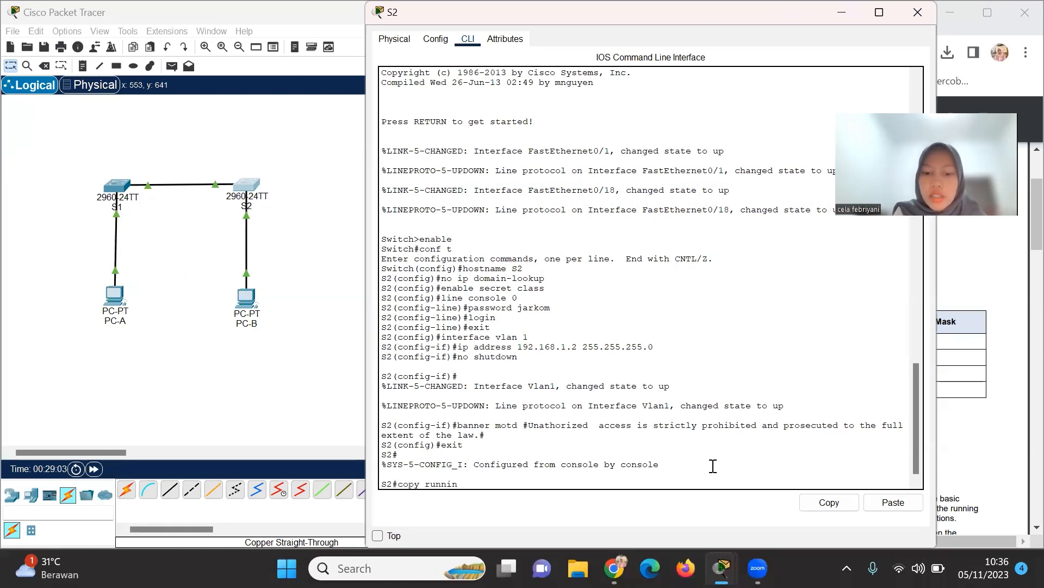
text(g-config)
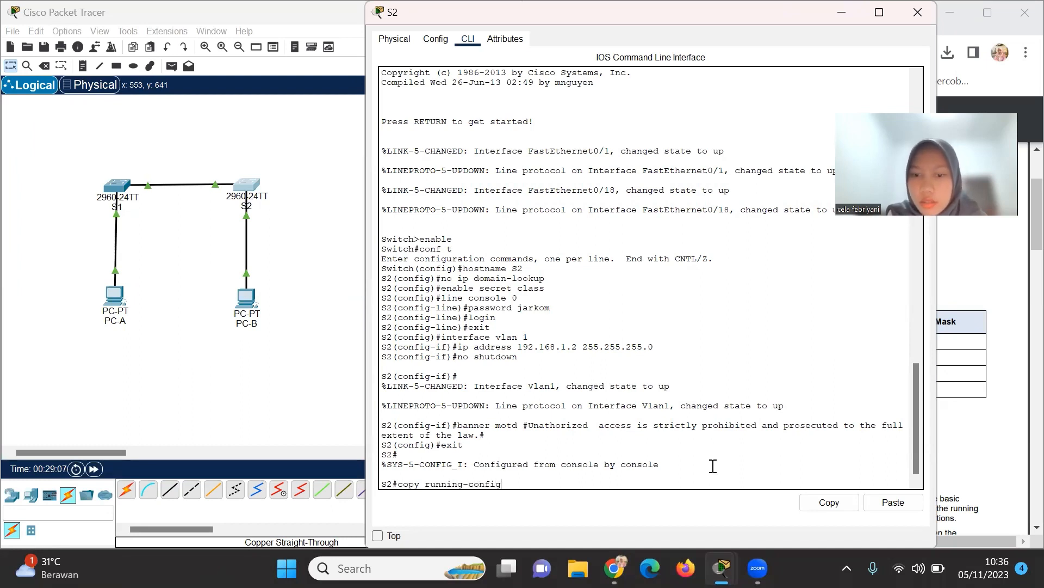
text( start)
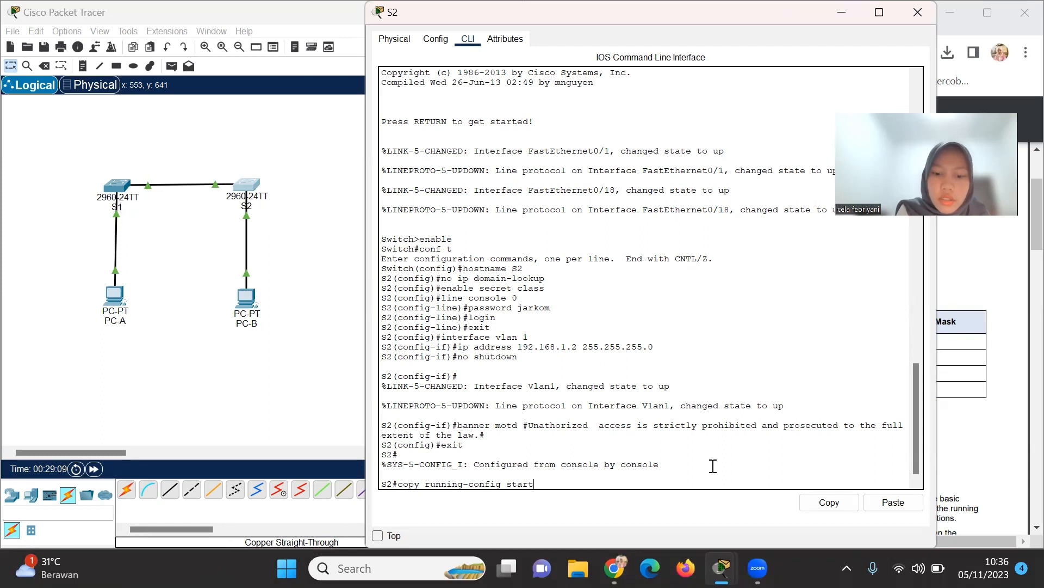
text(up-config)
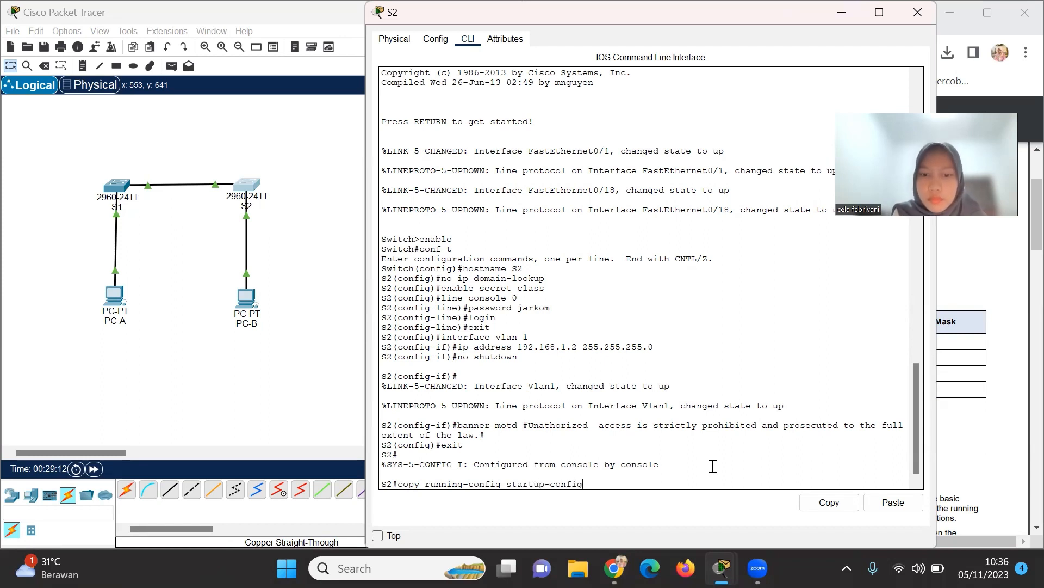
key(Return)
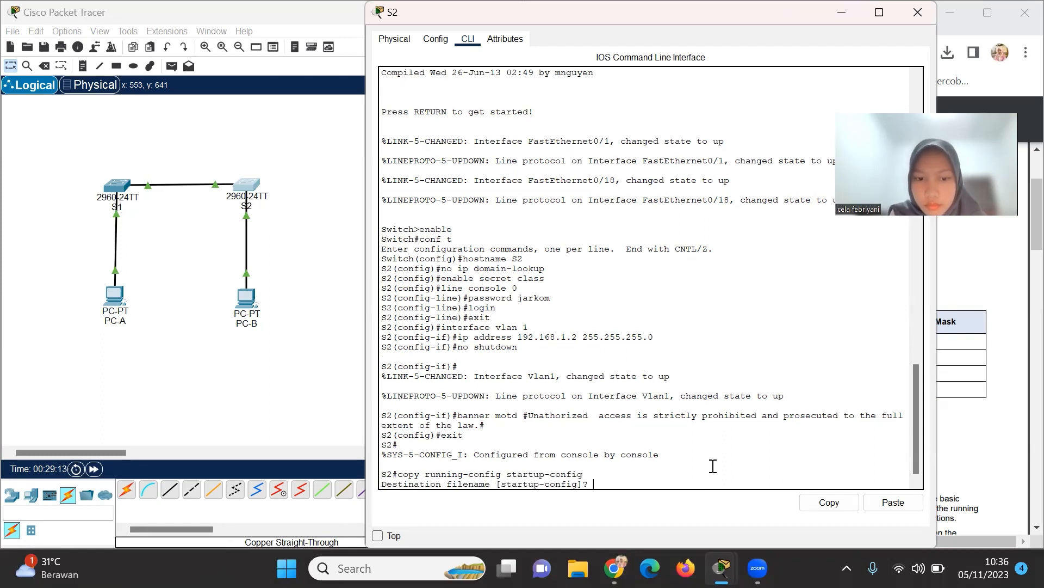
key(Return)
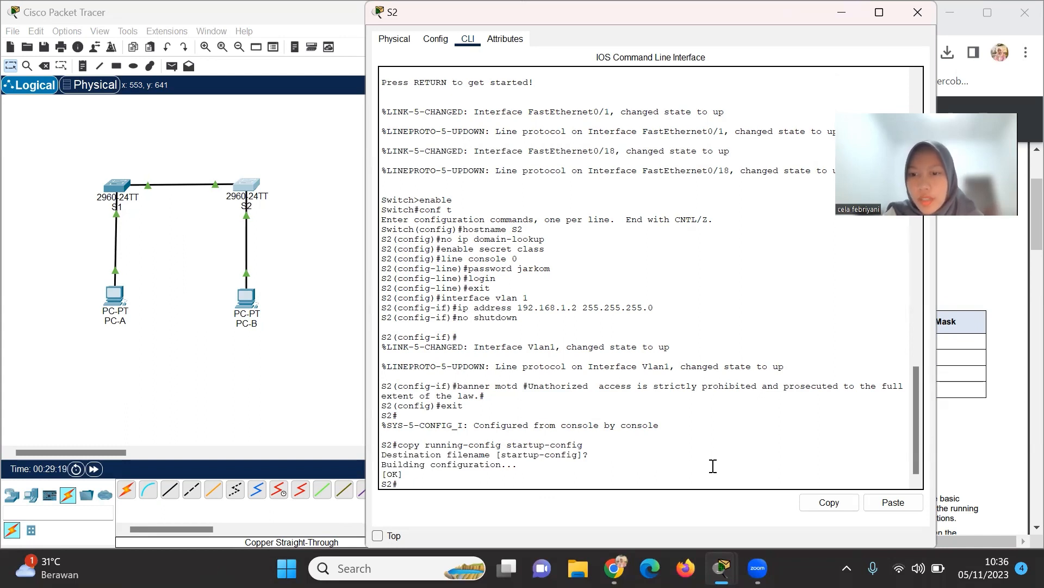
text(sh)
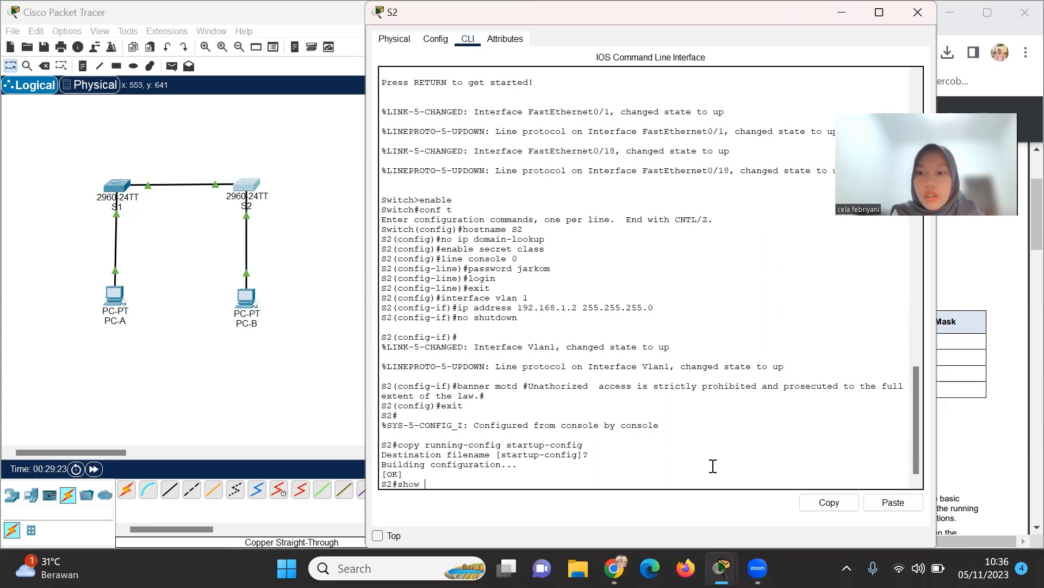
text(ow runn)
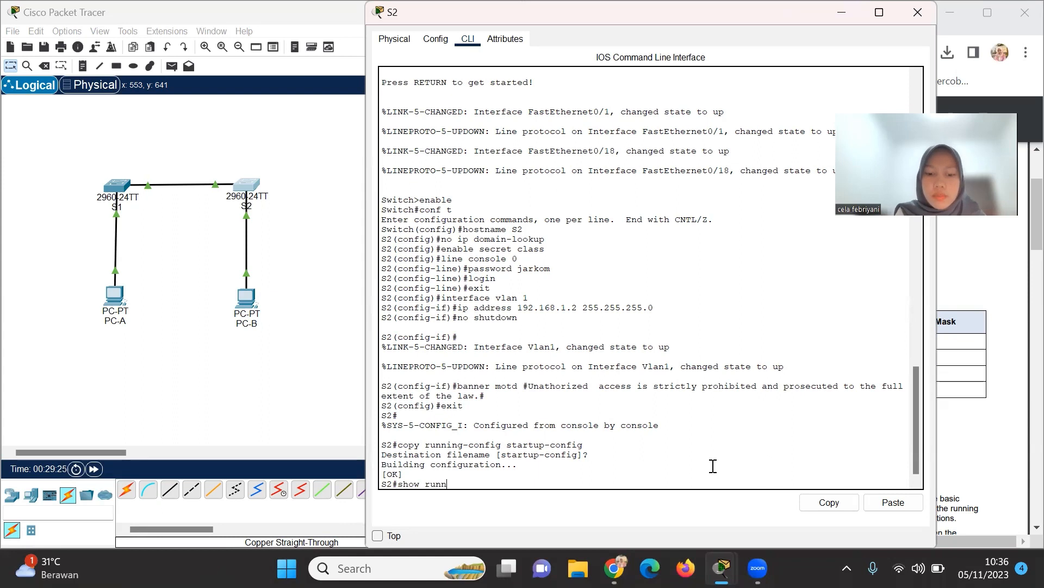
text(ig-config)
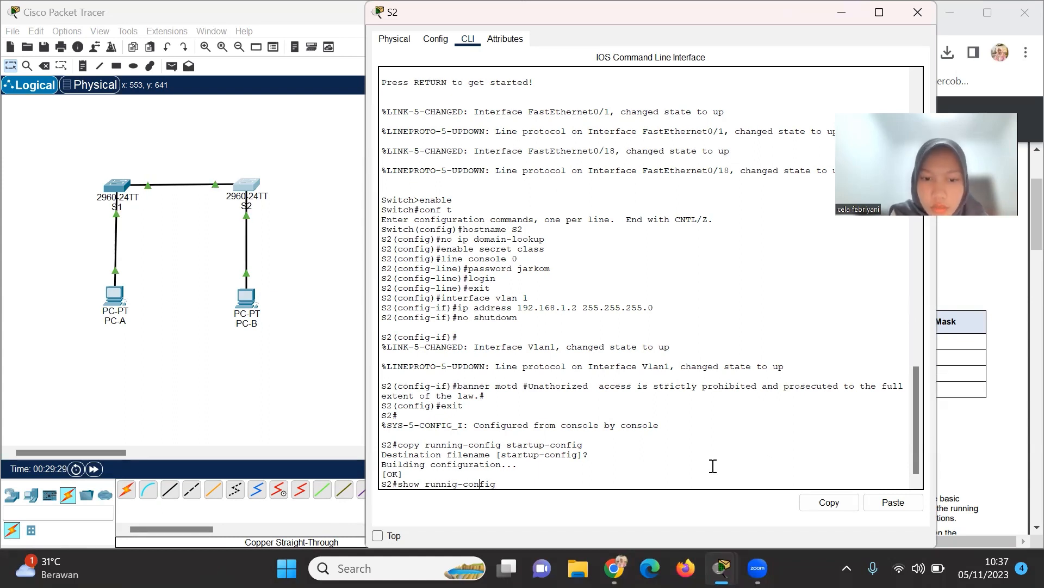
text(n)
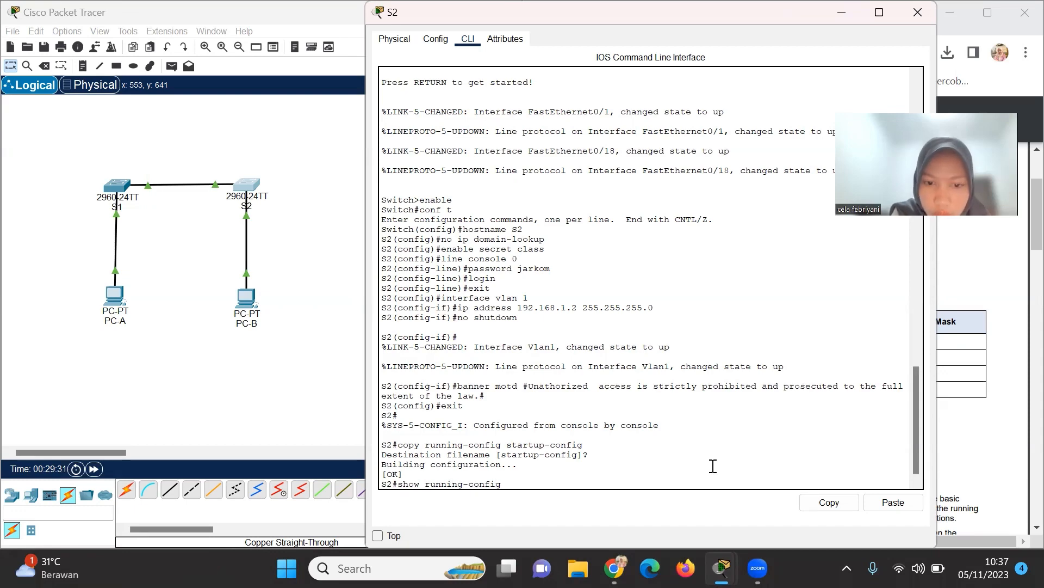
Run show running-config and page to the end, checking Vlan1 192.168.1.2, banner and console login.
key(Right)
key(Right)
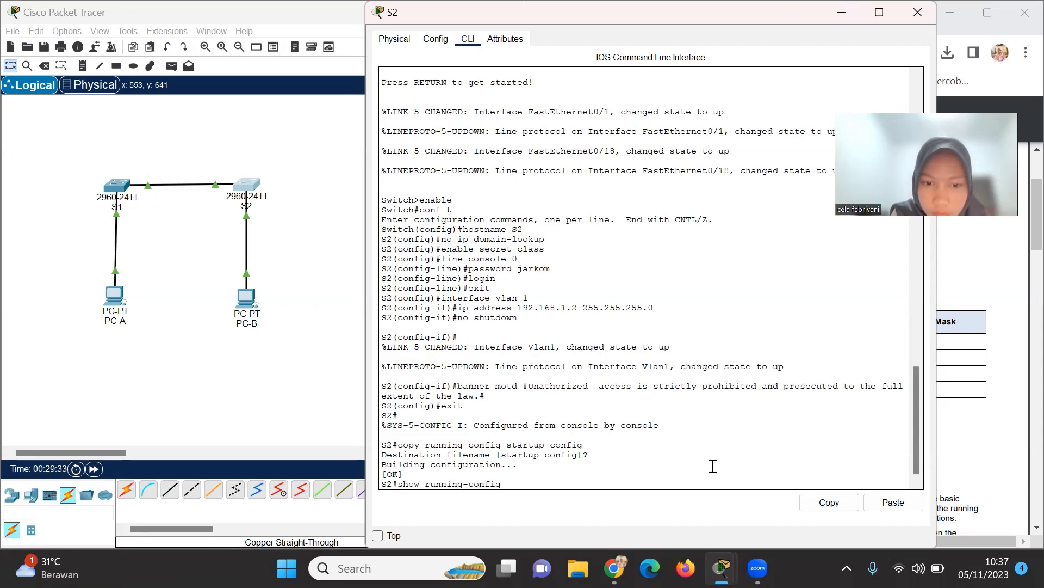
key(Return)
key(Return)
key(Return)
key(Return)
key(Return)
key(Return)
key(Return)
key(Return)
key(Return)
key(Return)
key(Return)
key(Return)
key(Return)
key(Return)
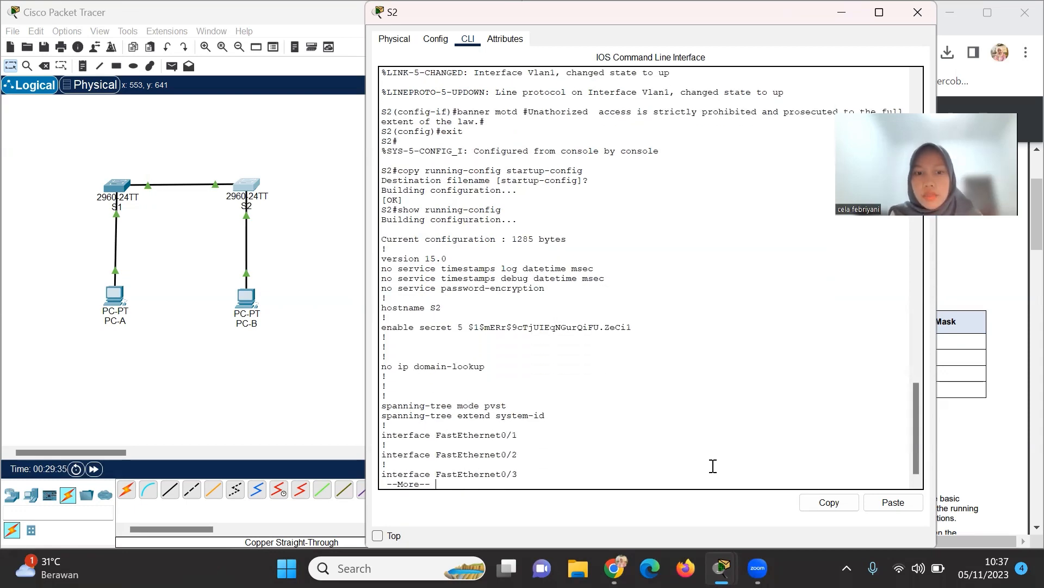
key(Return)
key(Return)
key(Return)
key(Return)
key(Return)
key(Return)
key(Return)
key(Return)
key(Return)
key(Return)
key(Return)
key(Return)
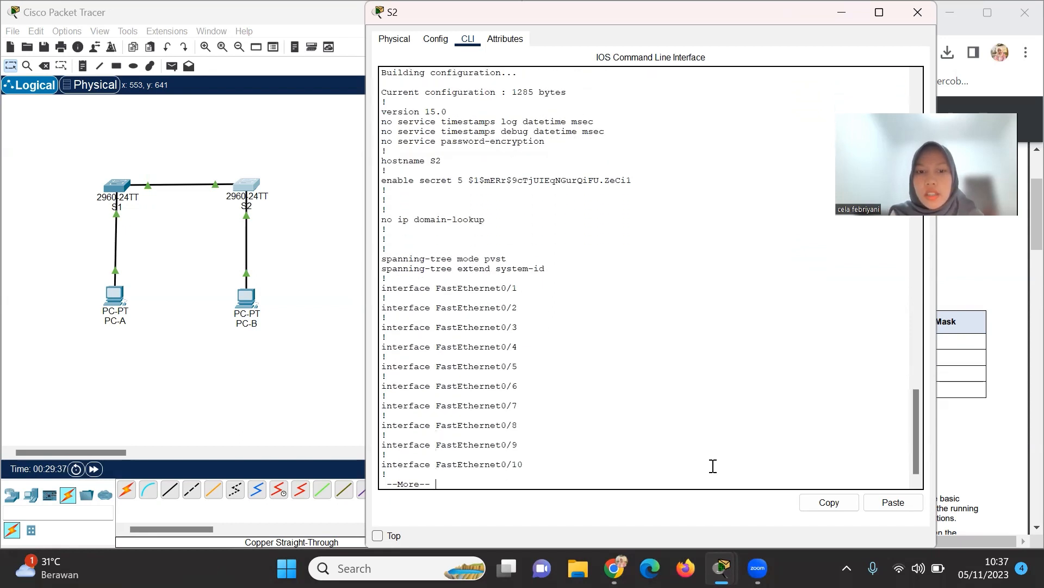
key(Return)
key(Return)
key(Return)
key(Return)
key(Return)
key(Return)
key(Return)
key(Return)
key(Return)
key(Return)
key(Return)
key(Return)
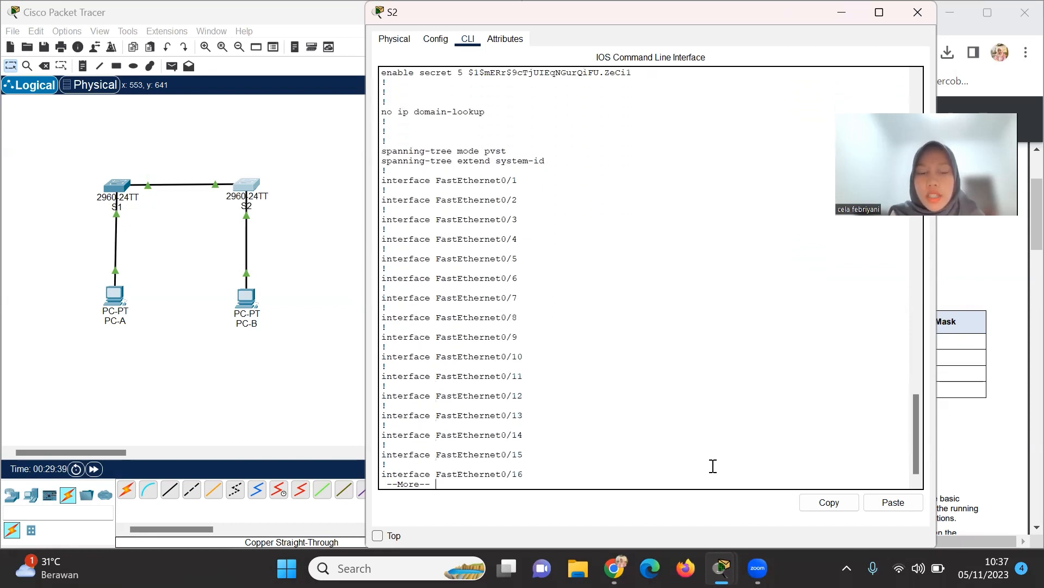
key(Return)
key(Return)
key(Return)
key(Return)
key(Return)
key(Return)
key(Return)
key(Return)
key(Return)
key(Return)
key(Return)
key(Return)
key(Return)
key(Return)
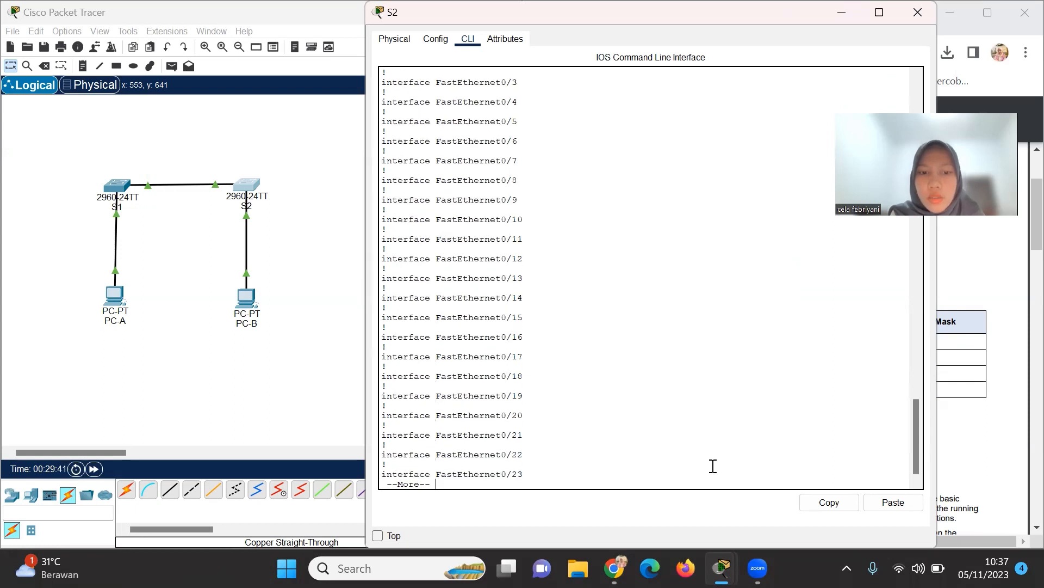
key(Return)
key(Return)
key(Return)
key(Return)
key(Return)
key(Return)
key(Return)
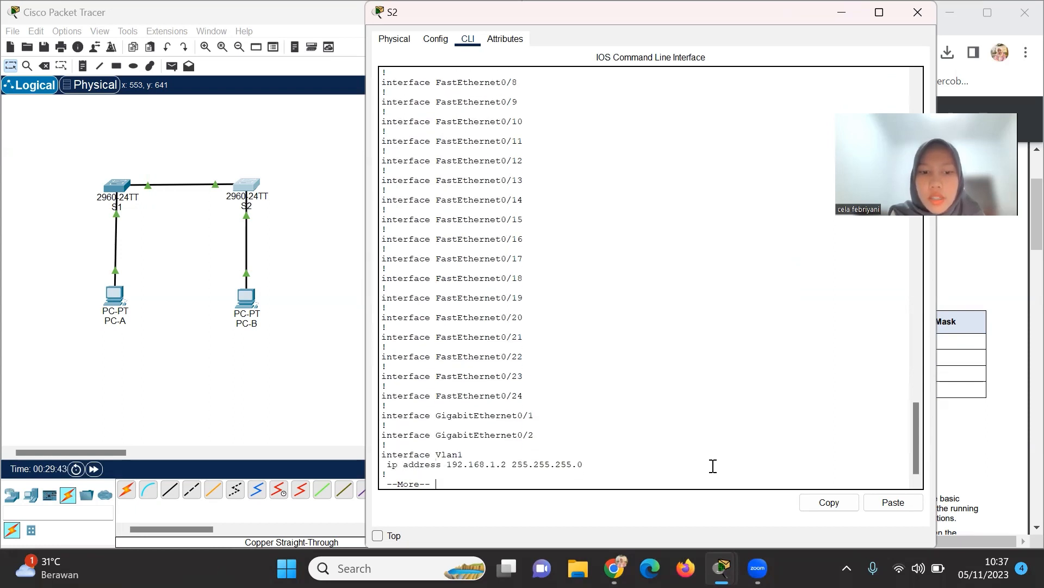
key(Return)
key(Return)
key(Return)
key(Return)
key(Return)
key(Return)
key(Return)
key(Return)
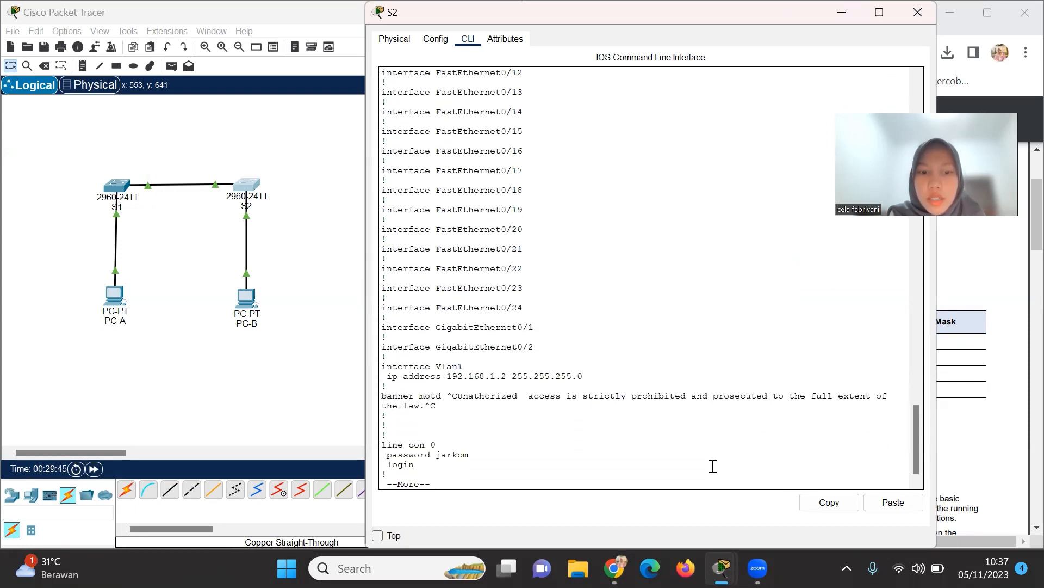
key(Return)
key(Return)
key(Return)
key(Return)
key(Return)
key(Return)
key(Return)
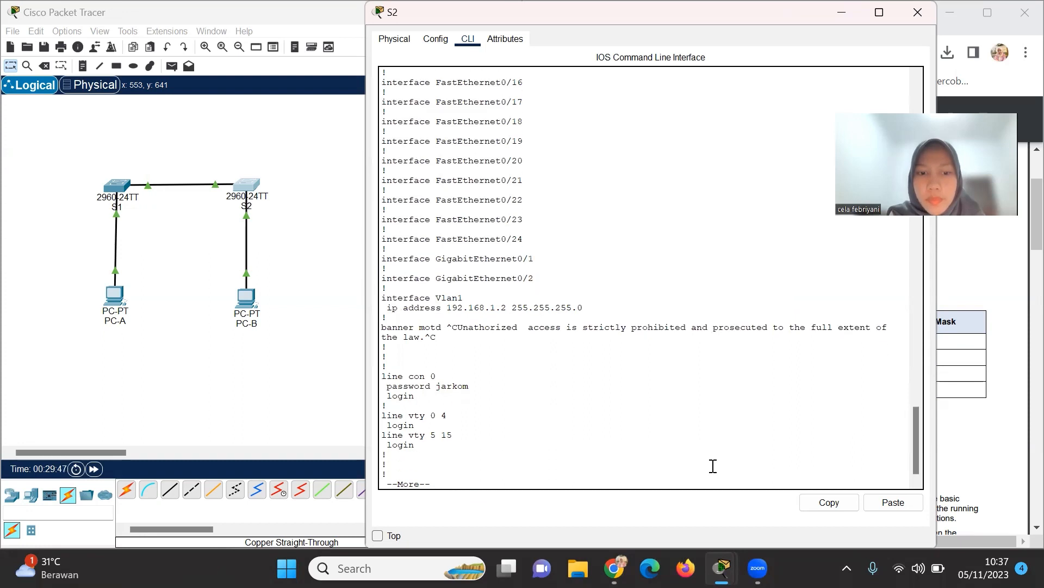
key(Return)
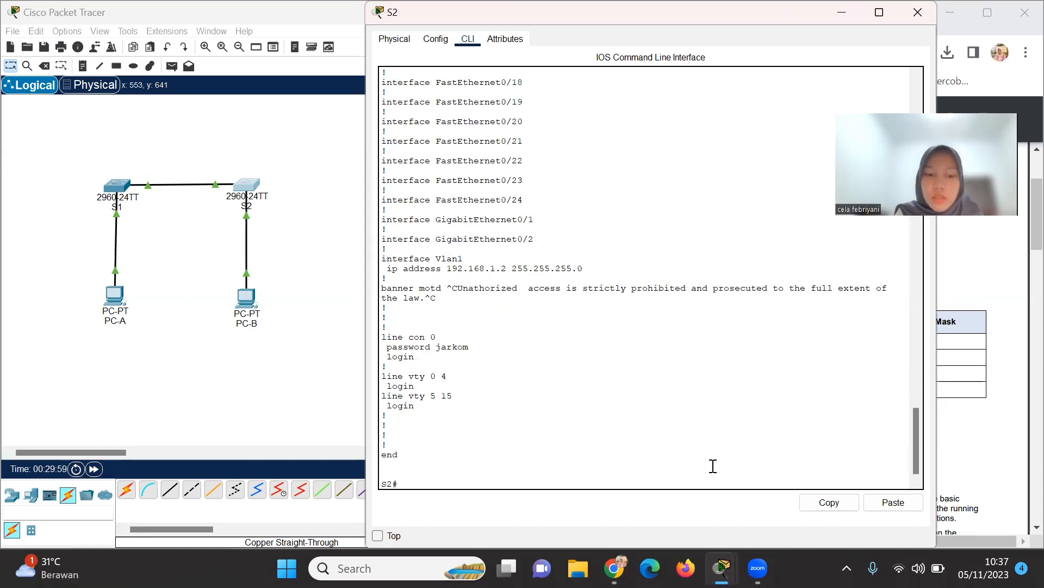
text(show)
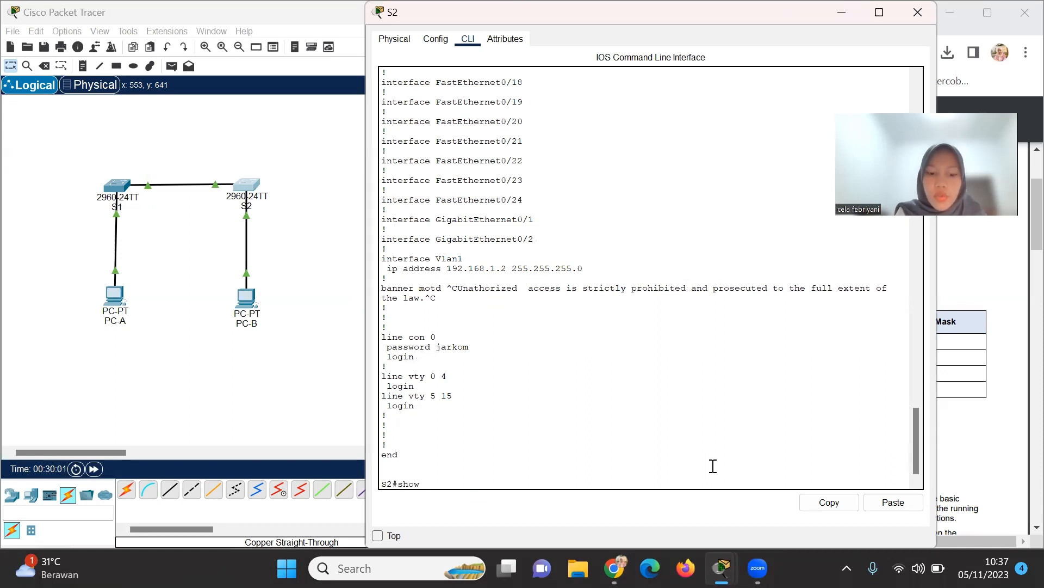
text( version)
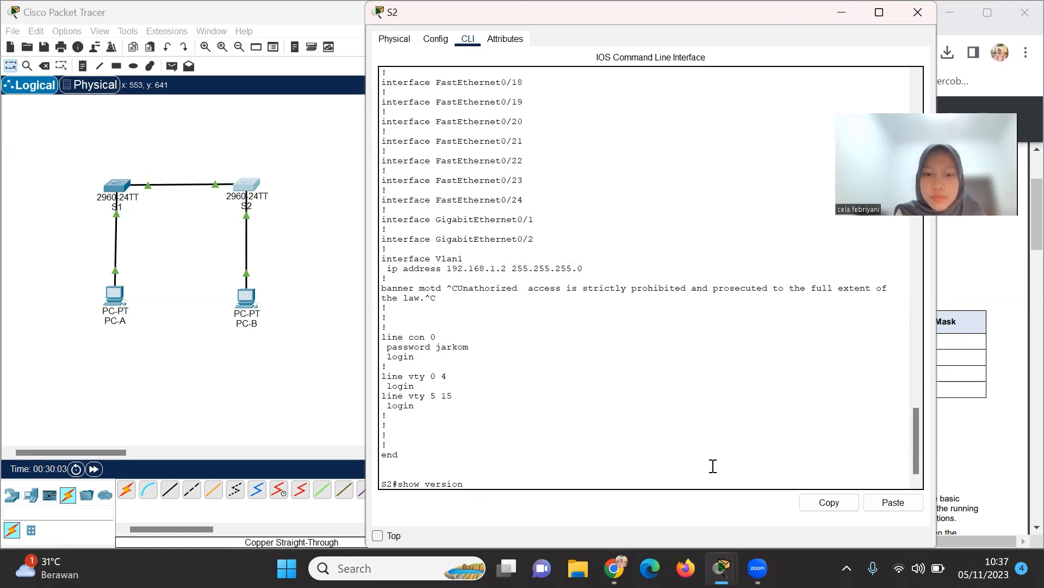
Run show version to confirm model WS-C2960-24TT-L with IOS 15.0(2)SE4.
key(Return)
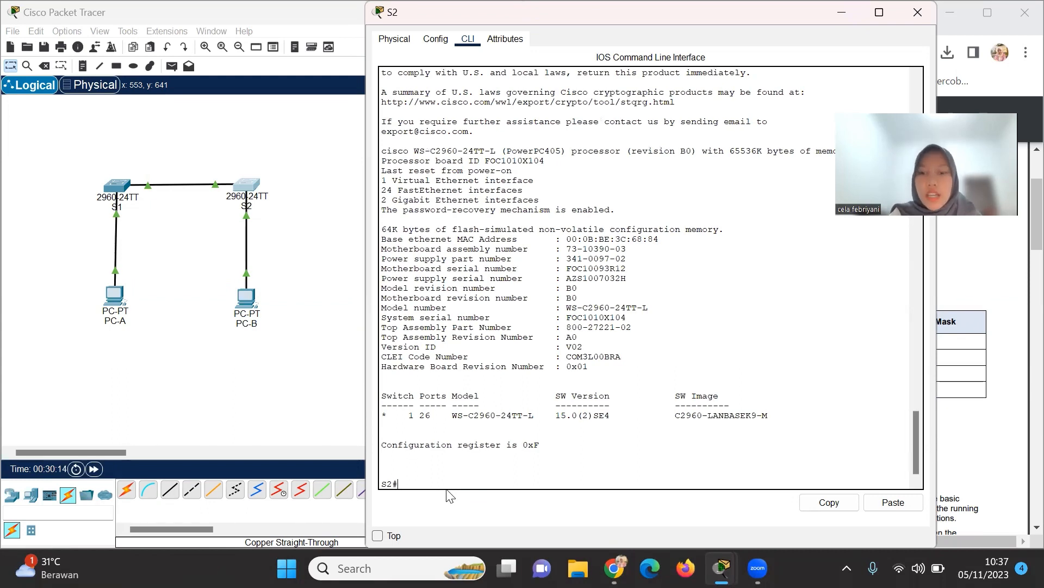
text(how i)
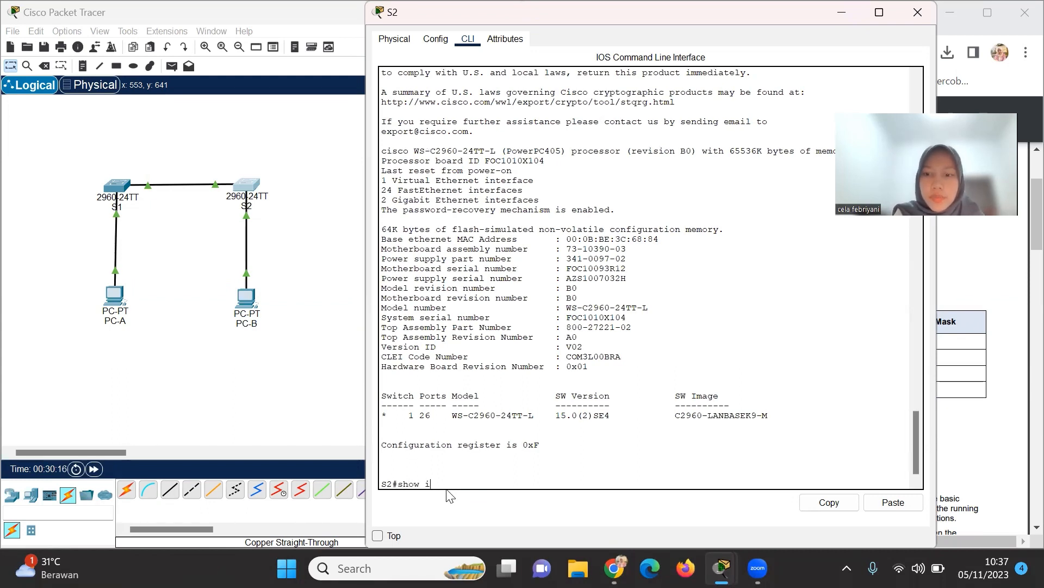
text(p in)
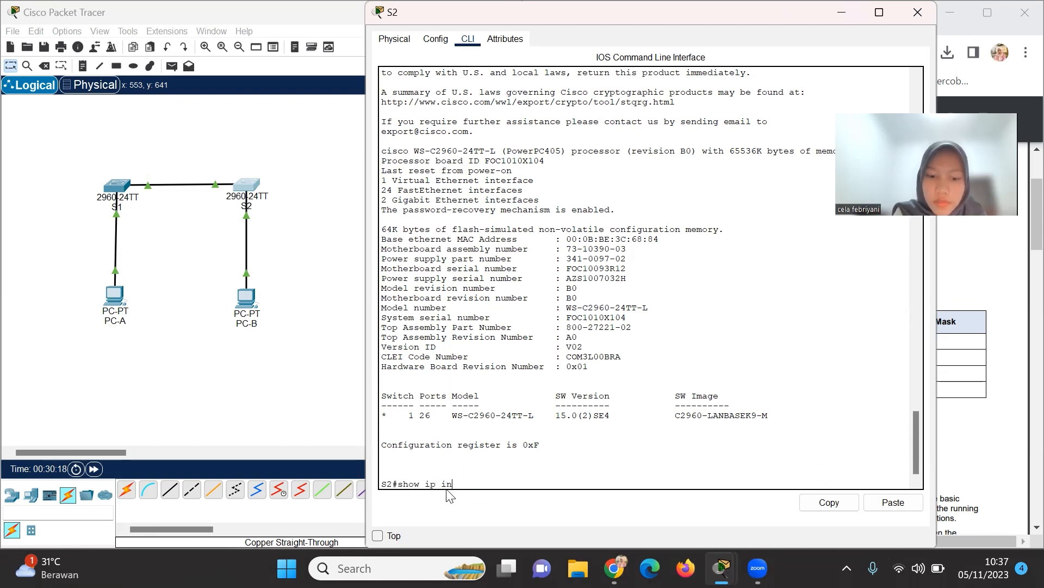
text(terface brief)
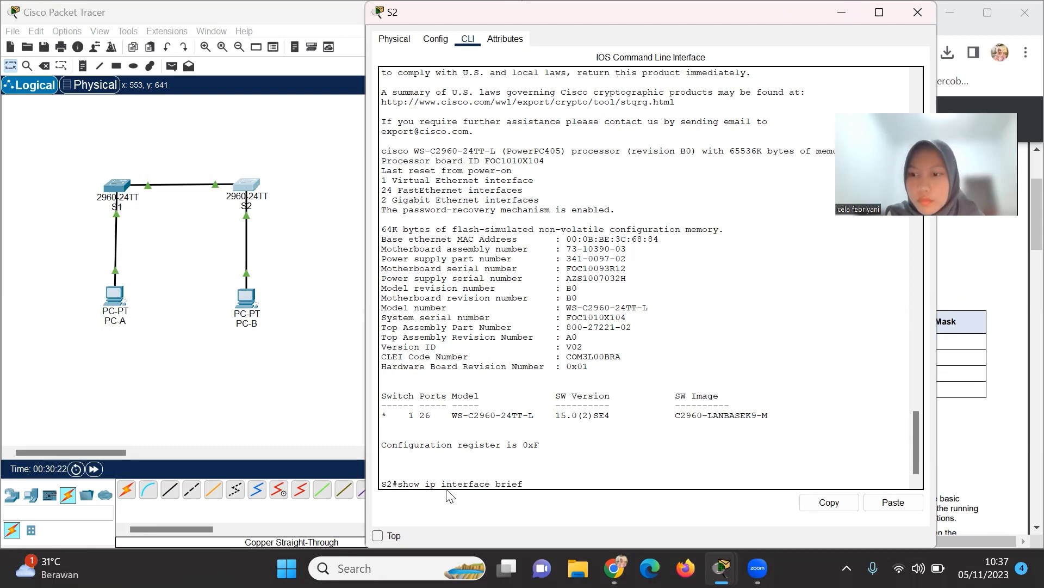
Run show ip interface brief and page on until Vlan1 shows 192.168.1.2 up.
key(Return)
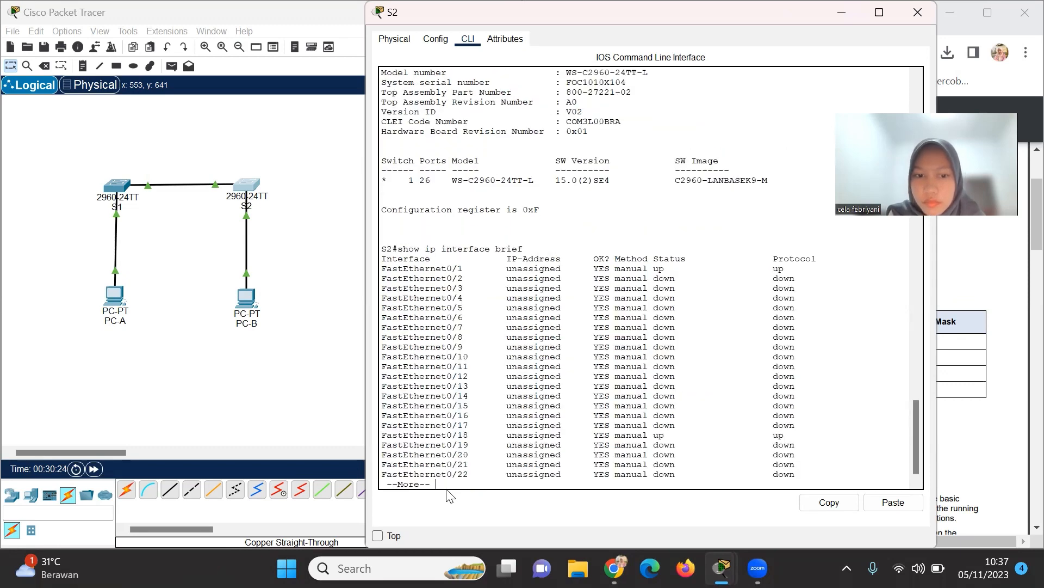
key(space)
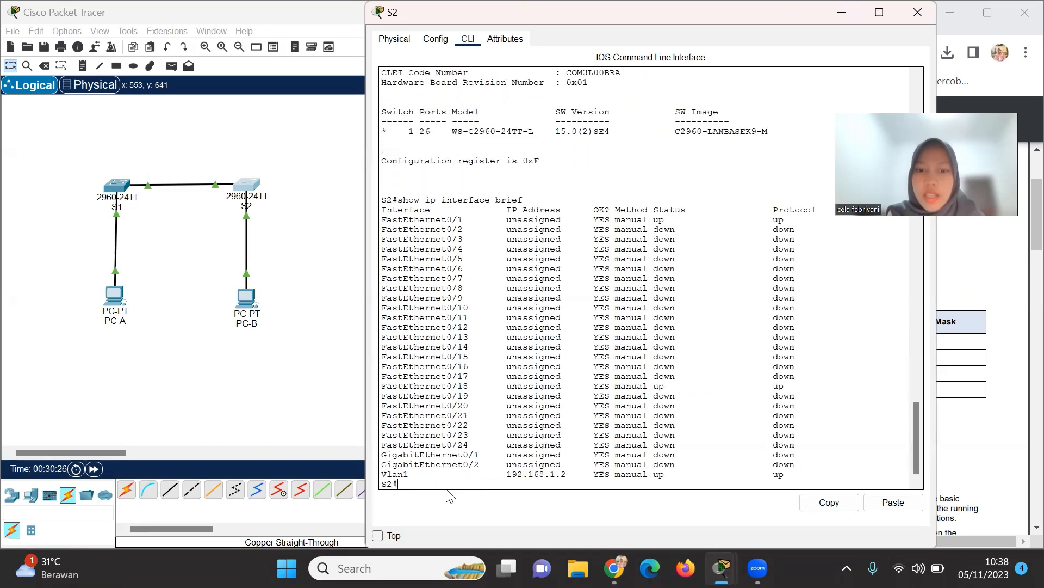
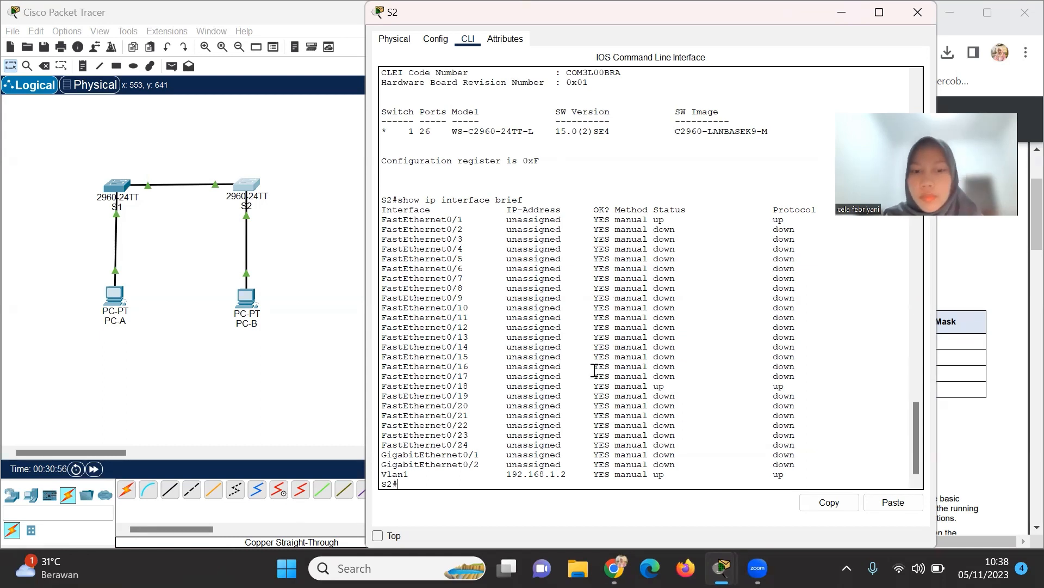
Put away the S1 and S2 switch consoles, closing S2, and open PC-A's device window.
scroll(594, 370, down, 1)
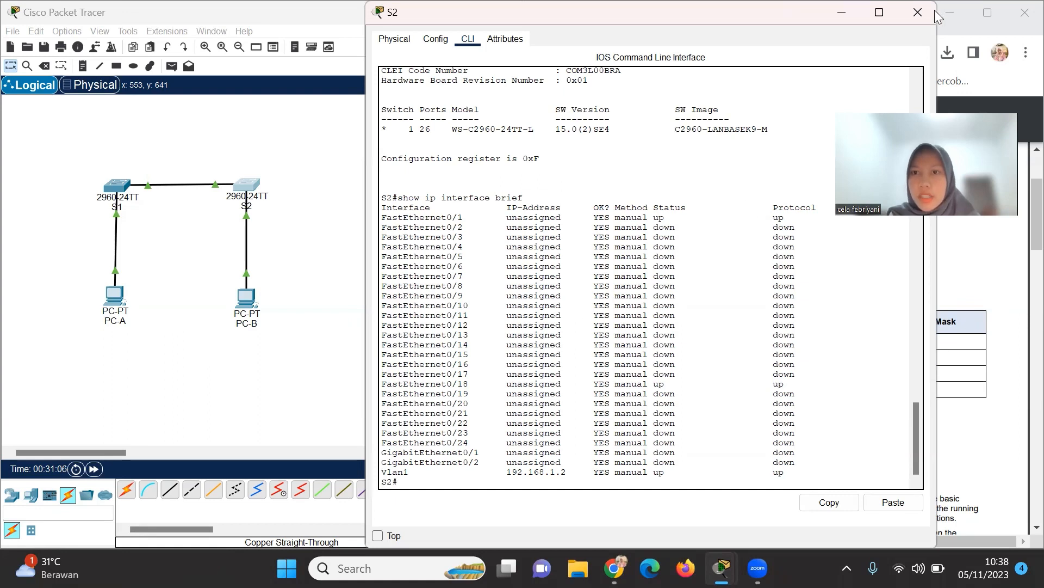
click(842, 16)
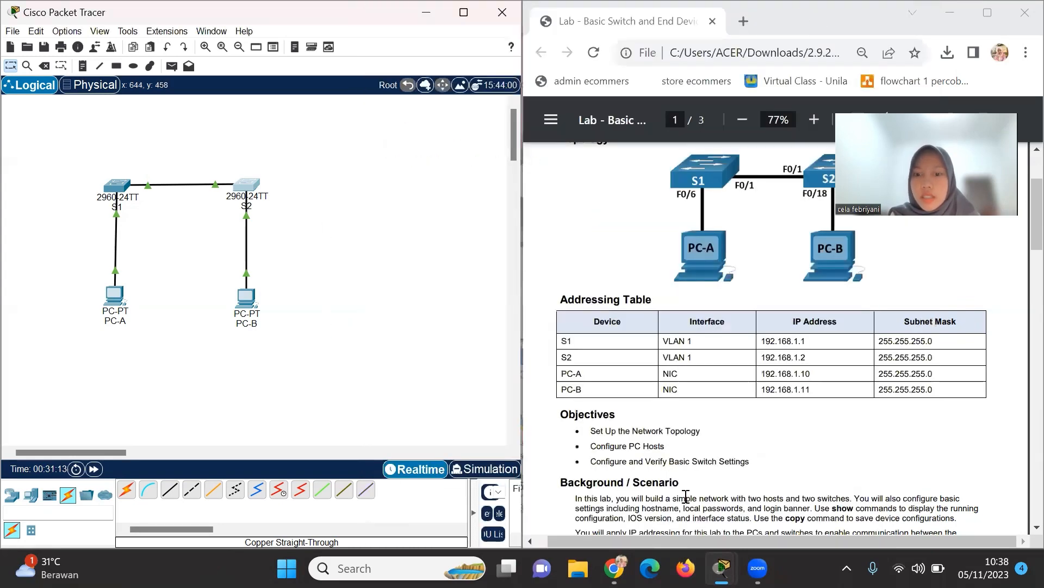
mouse_move(722, 565)
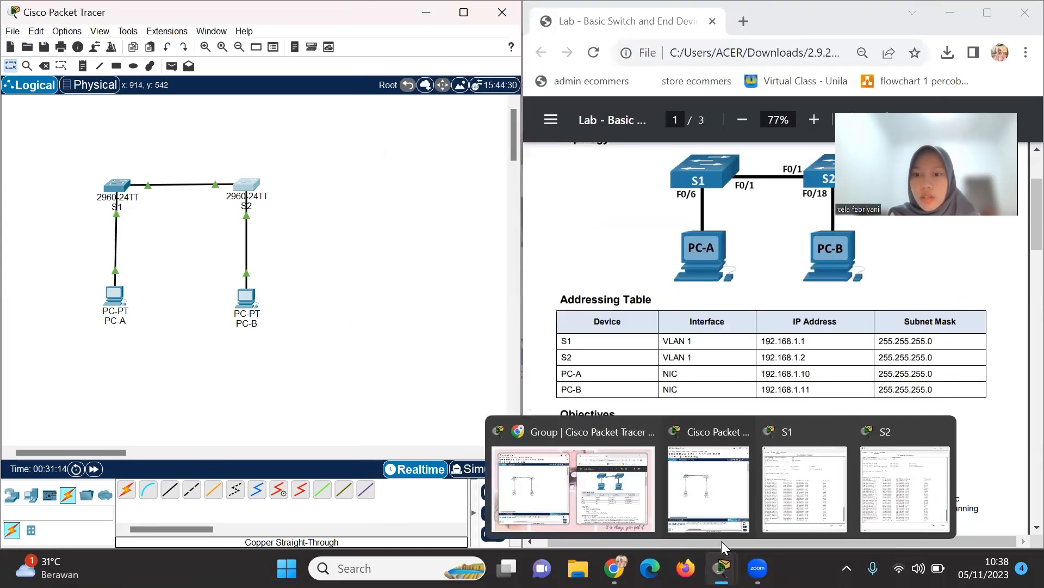
click(829, 477)
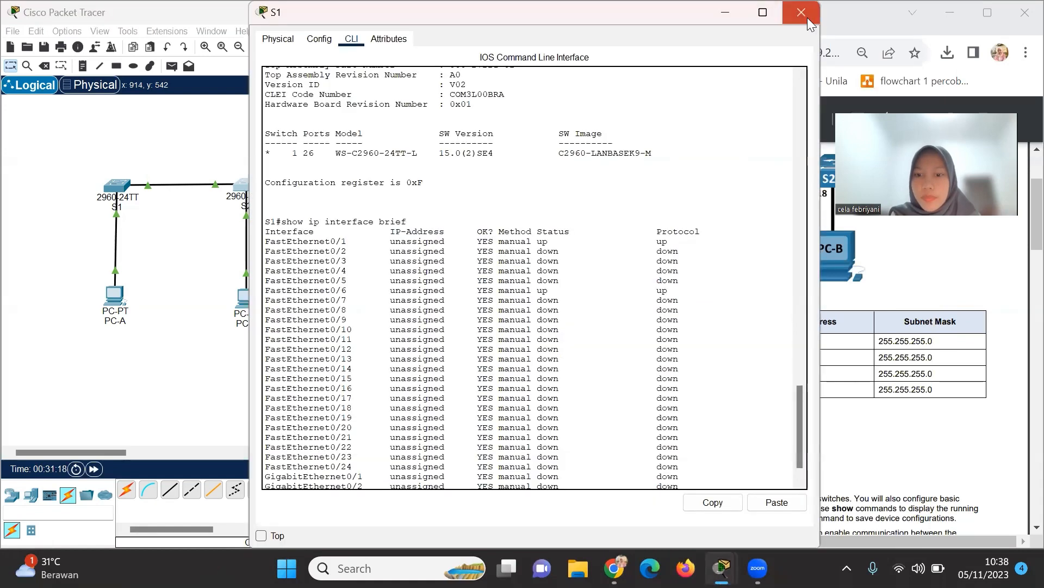
mouse_move(721, 566)
click(838, 492)
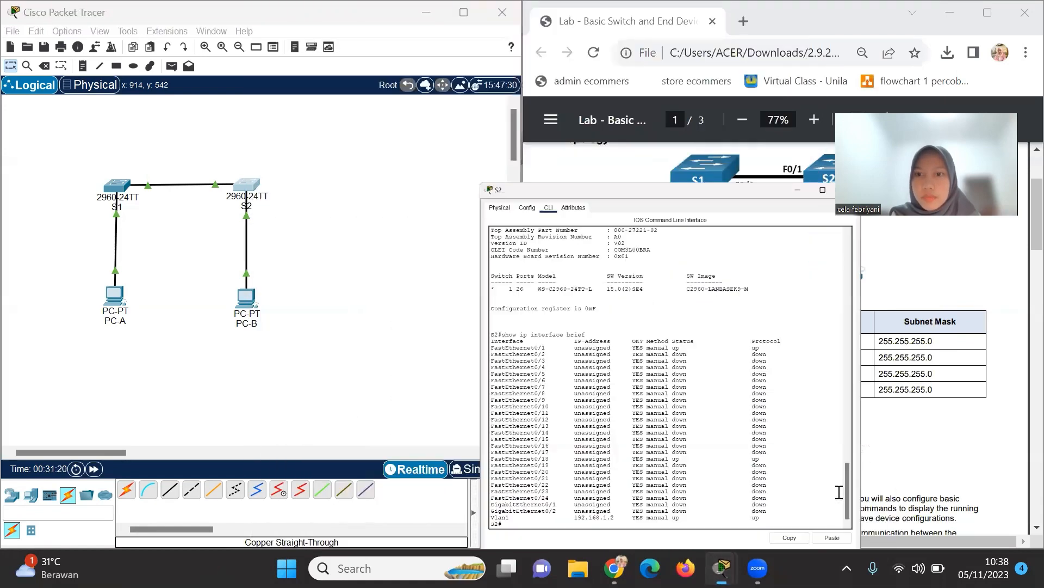
click(916, 12)
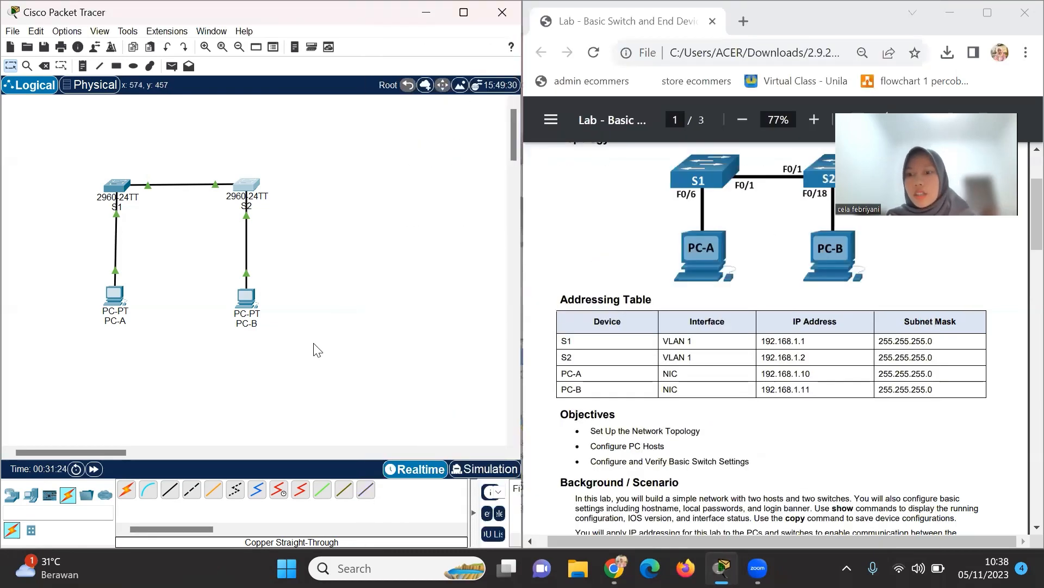
click(112, 296)
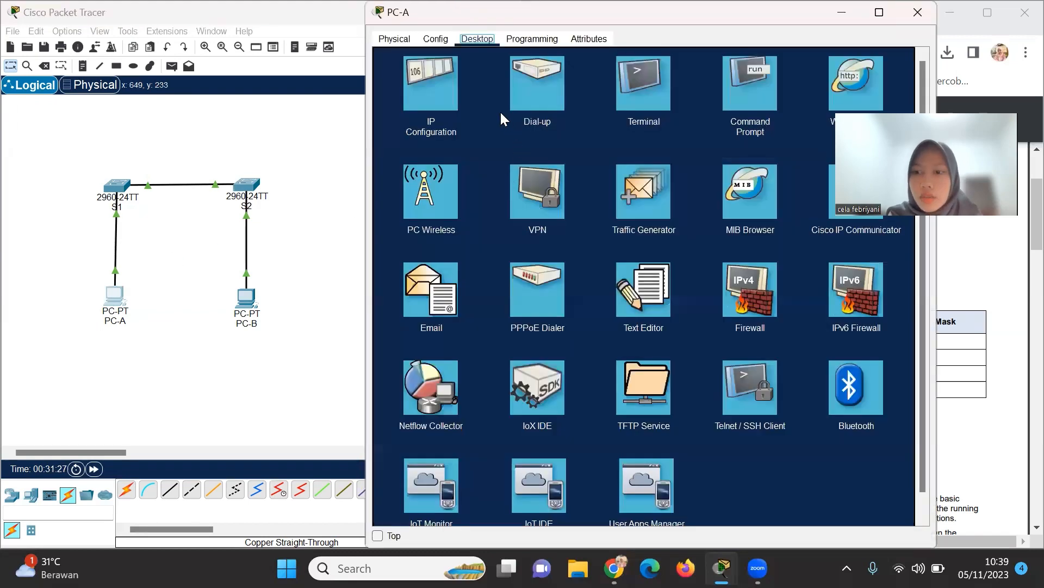
From PC-A's Command Prompt, ping S1 at 192.168.1.1 (3 of 4 replies), then retype the ping.
click(760, 101)
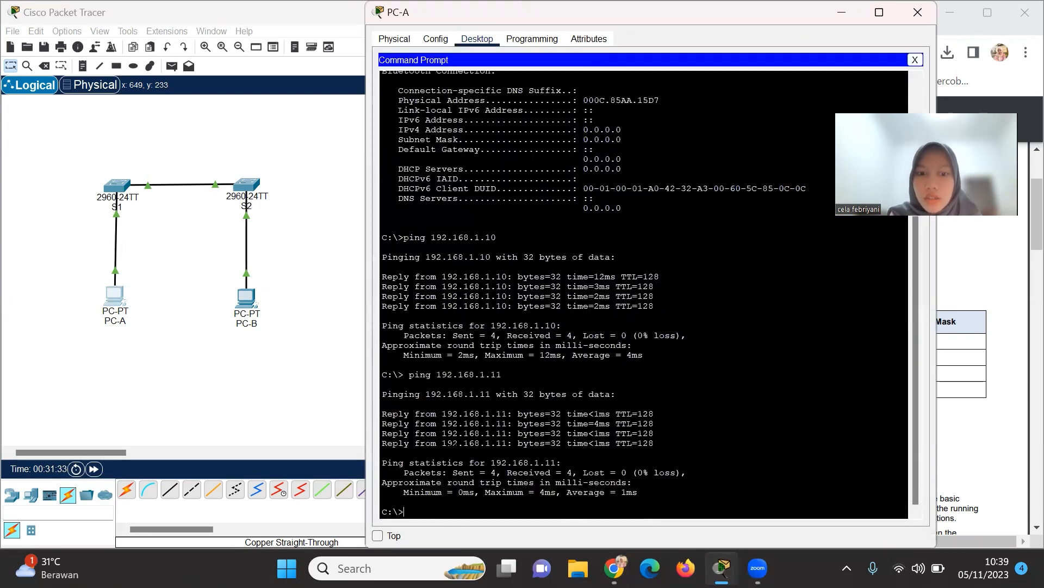
text(ping)
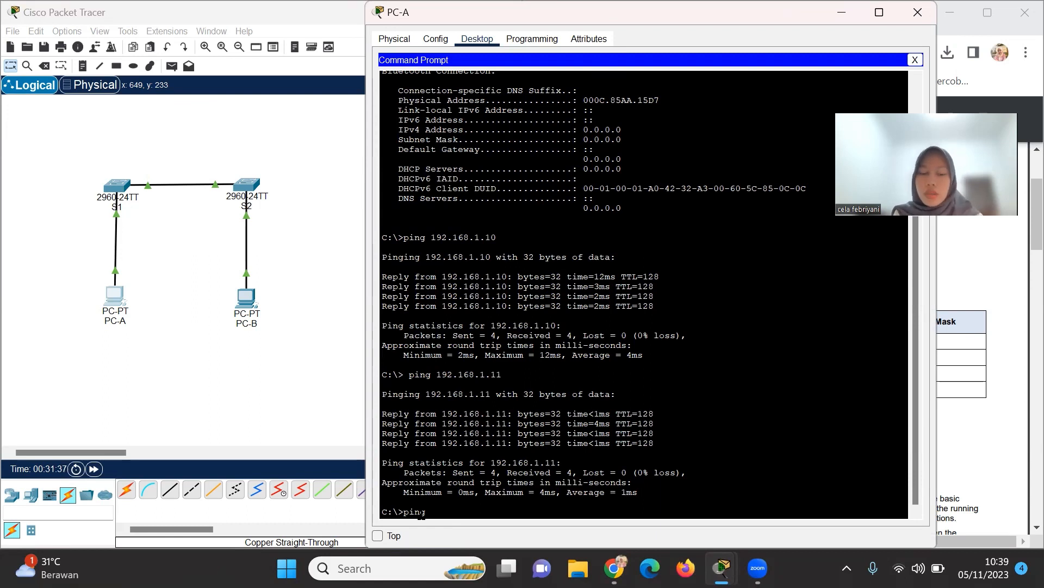
text( 19)
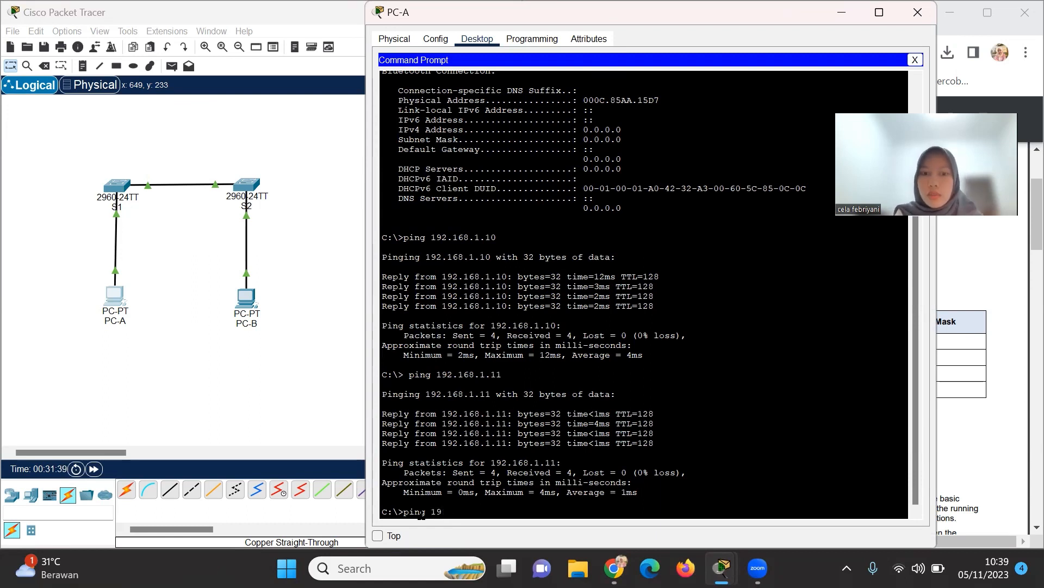
text(2.1)
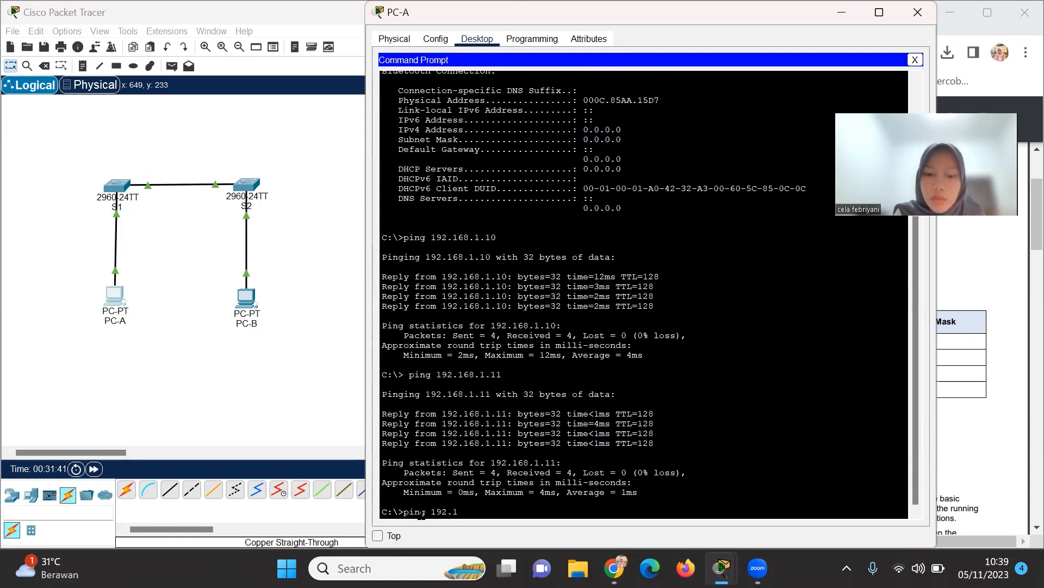
text(68.1)
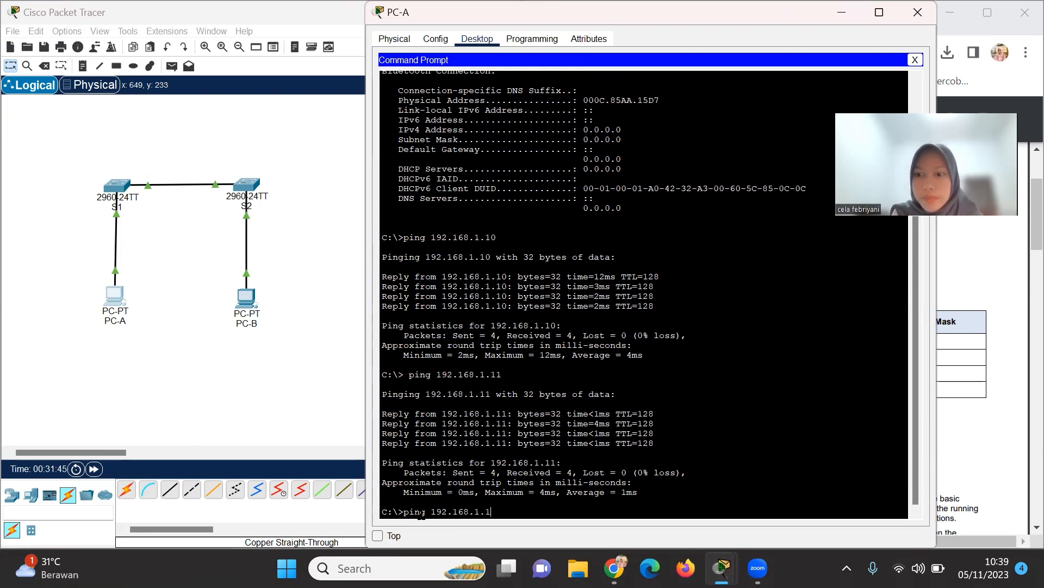
text(.1)
key(Return)
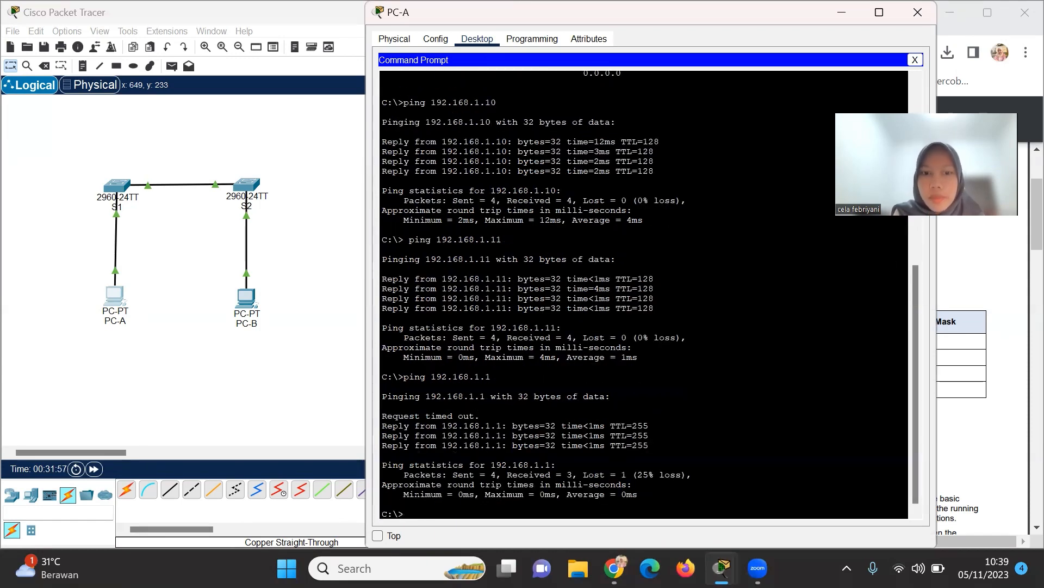
text(pin)
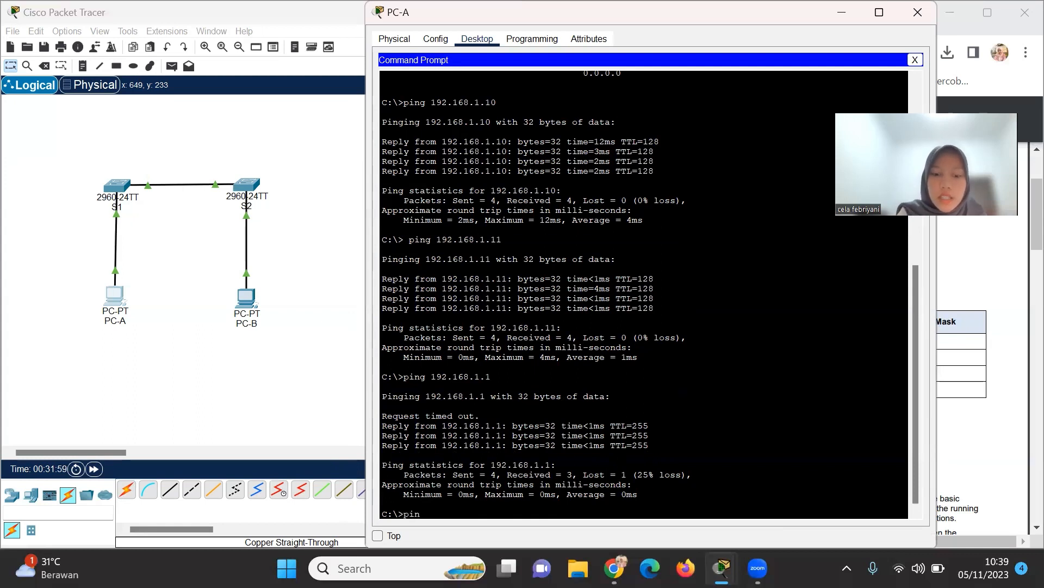
text(g 192)
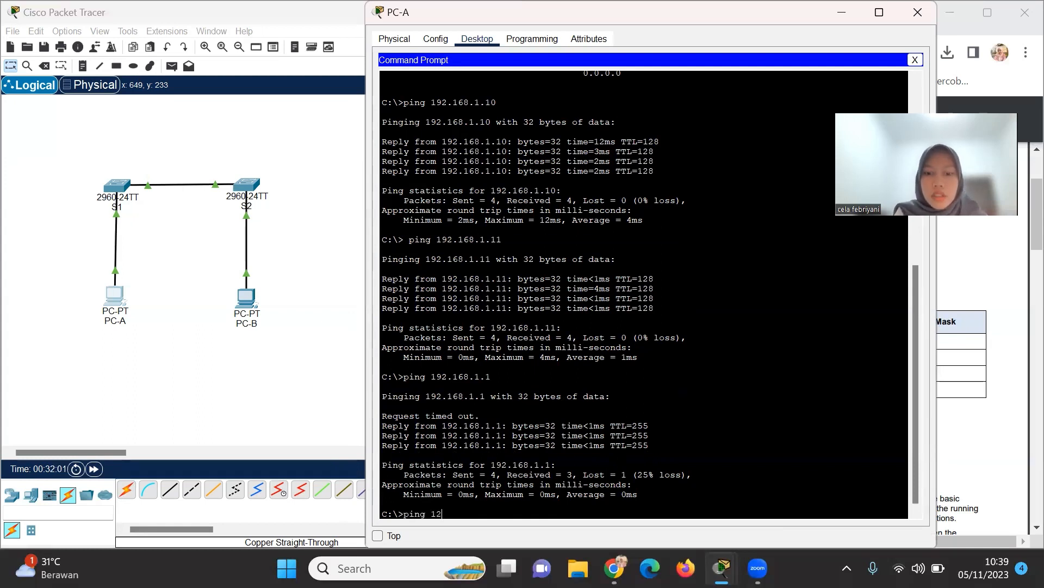
text(.168.)
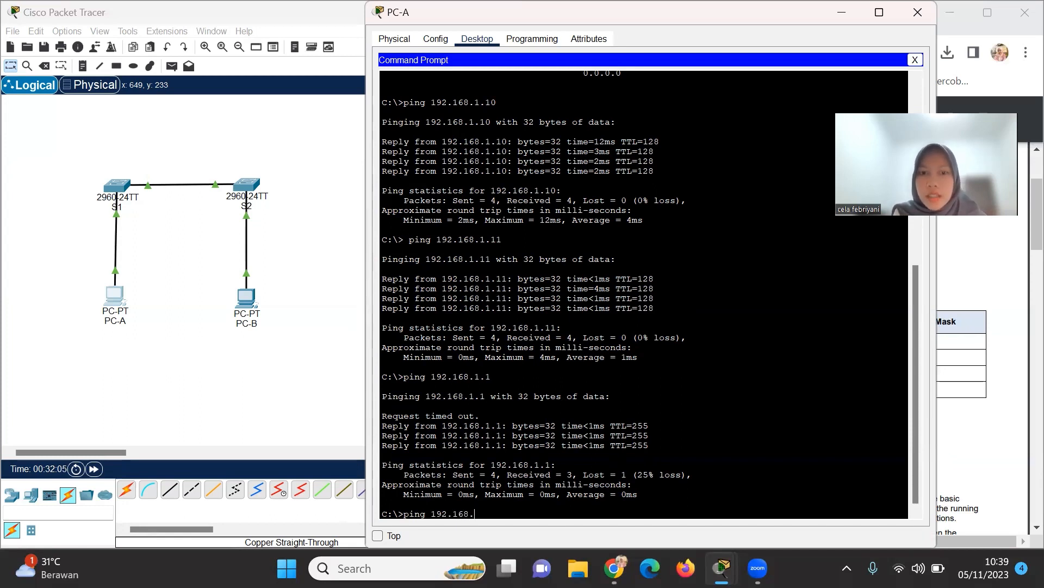
text(1.1)
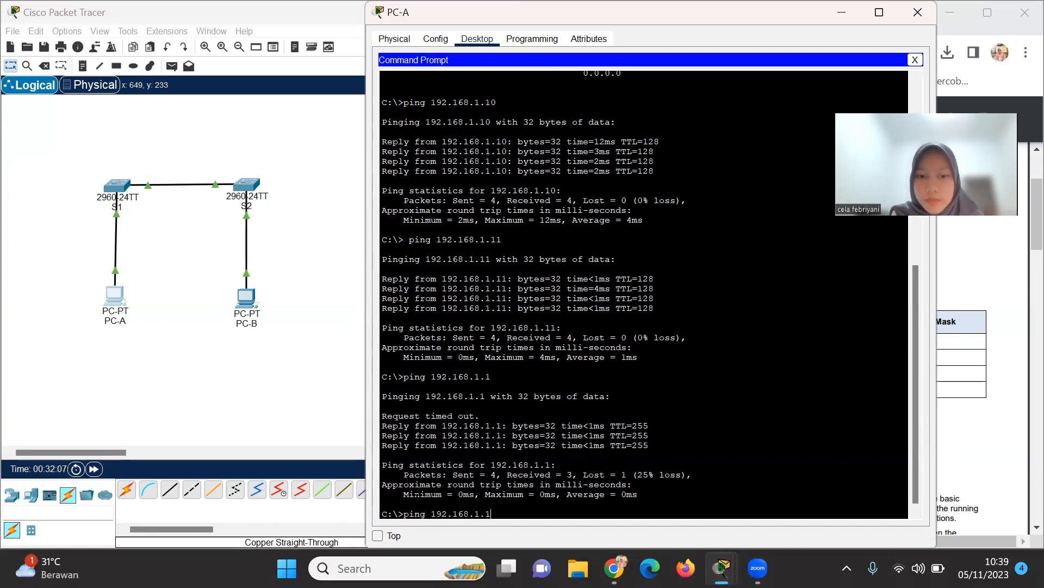
Rerun the ping to 192.168.1.1 and confirm 0% loss in the statistics.
key(Return)
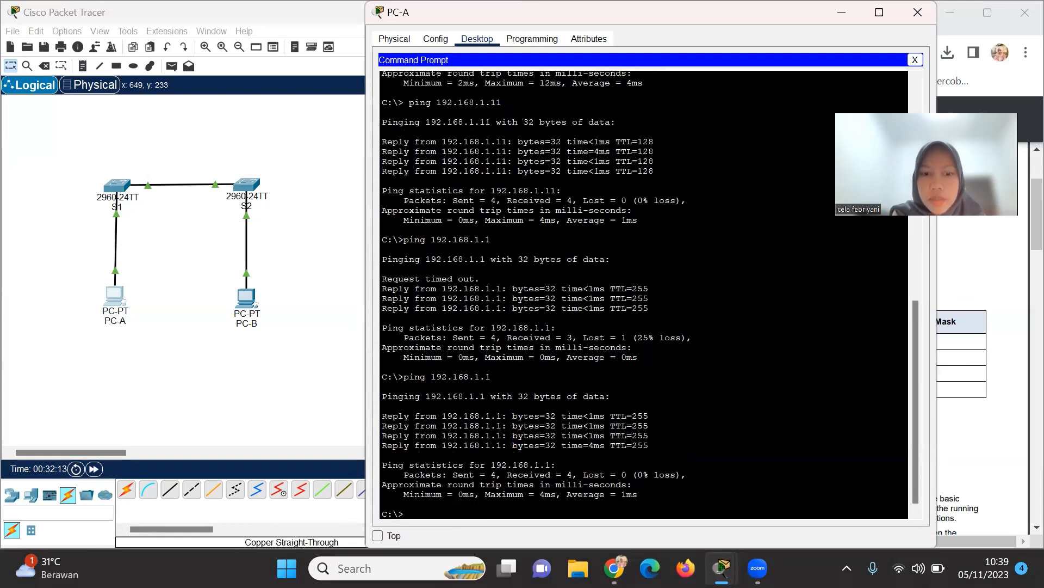
drag(681, 474, 558, 465)
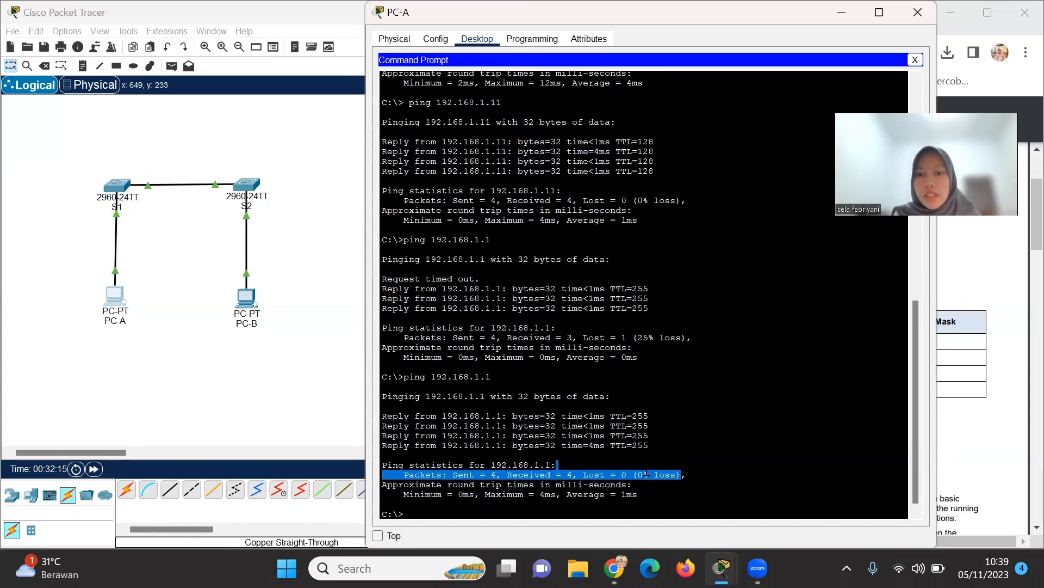
click(459, 518)
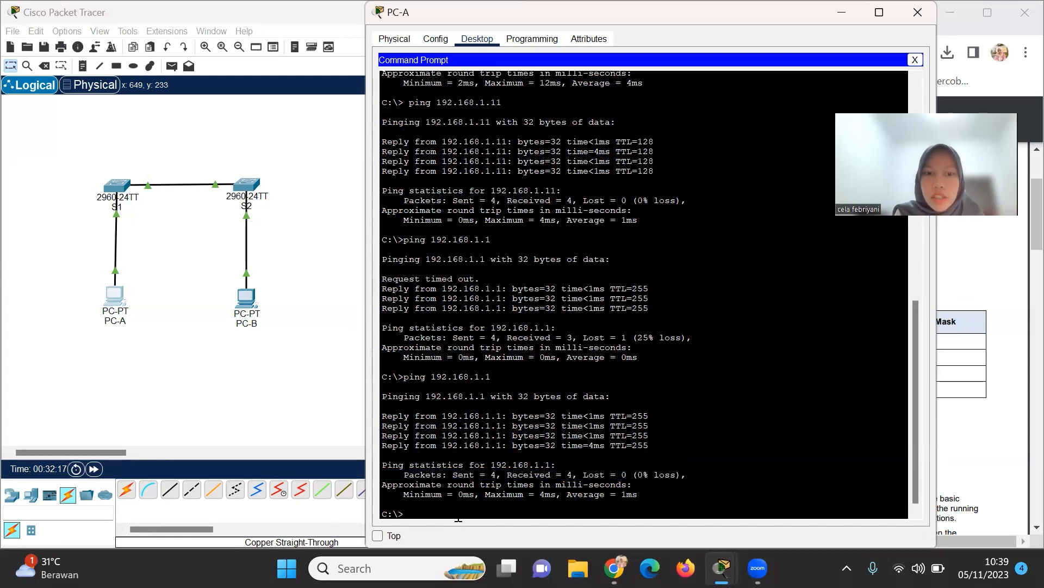
Ping S2 at 192.168.1.2 twice until all four replies return.
text(pin)
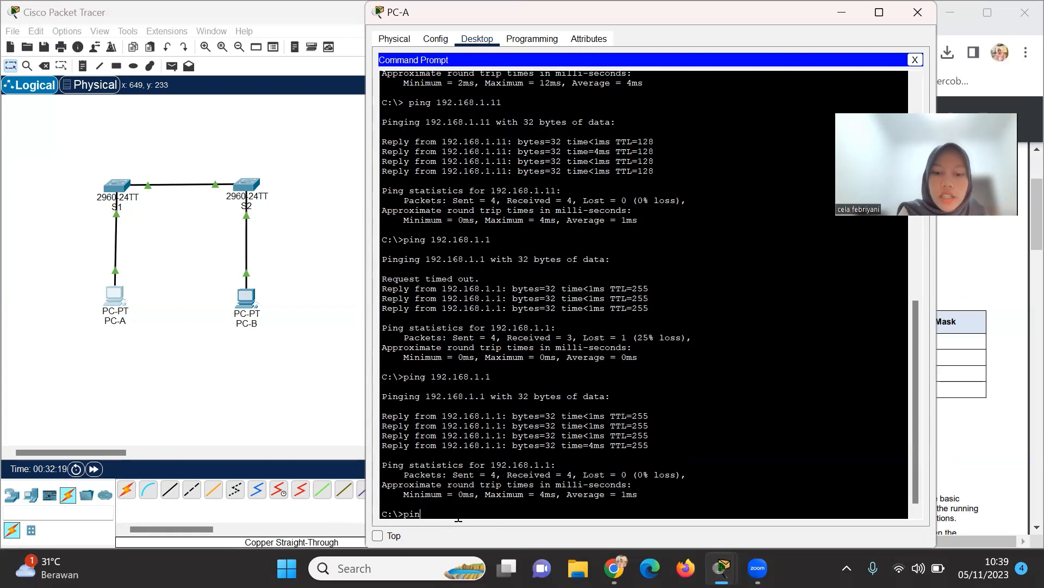
text(g 1)
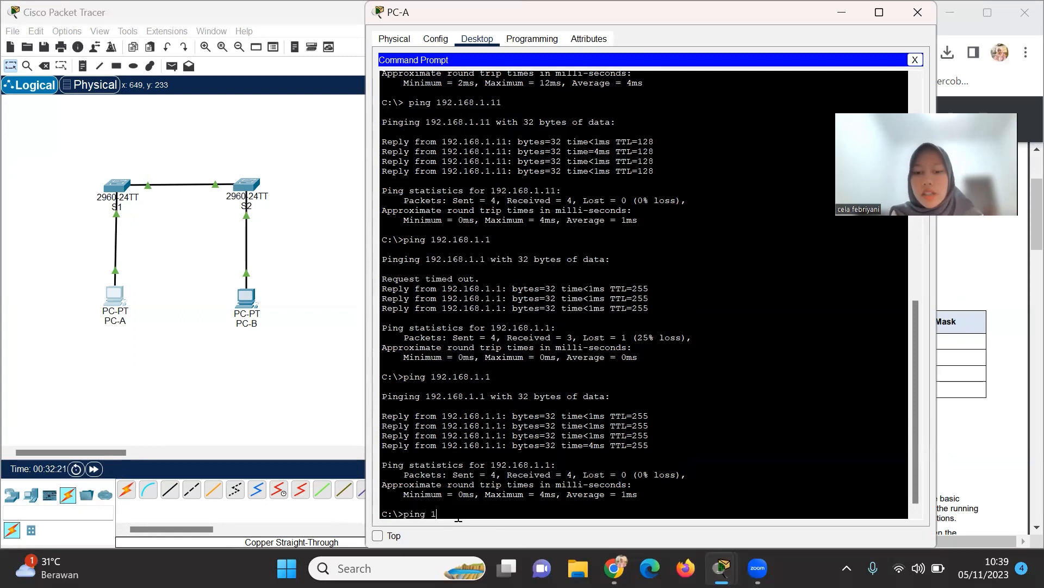
text(92.16)
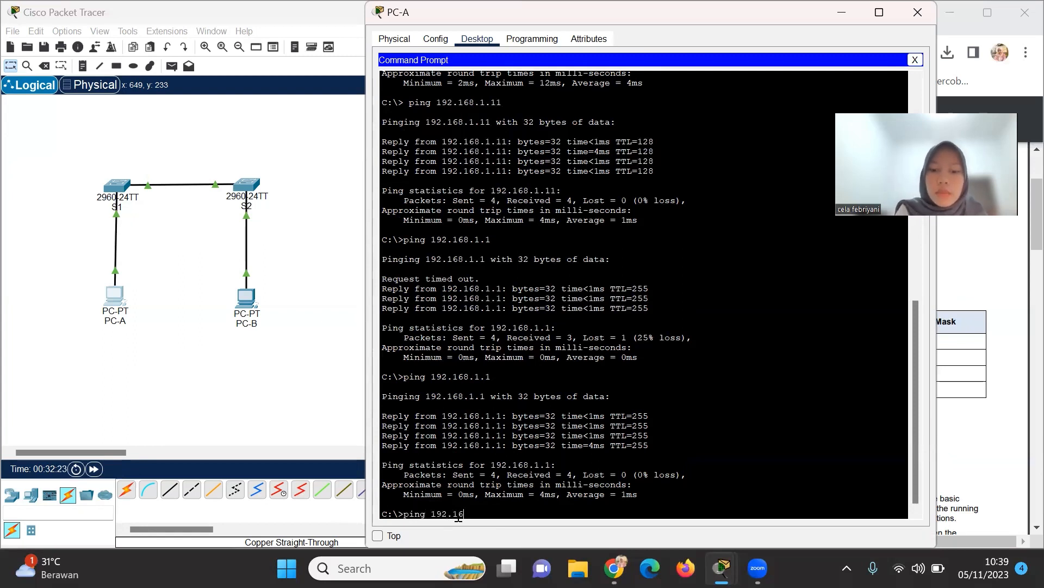
text(8.1.2)
key(Return)
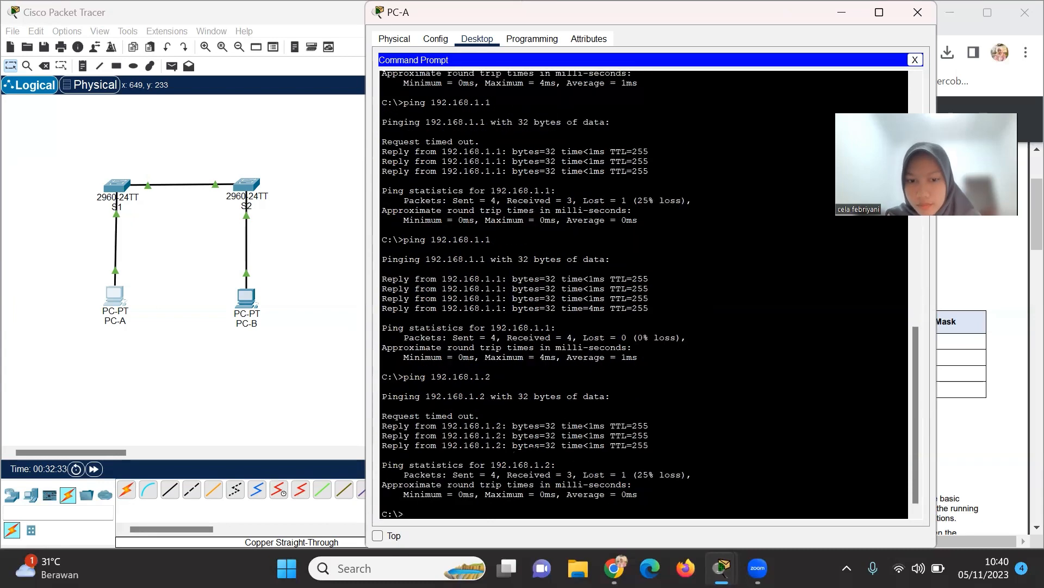
text(ping)
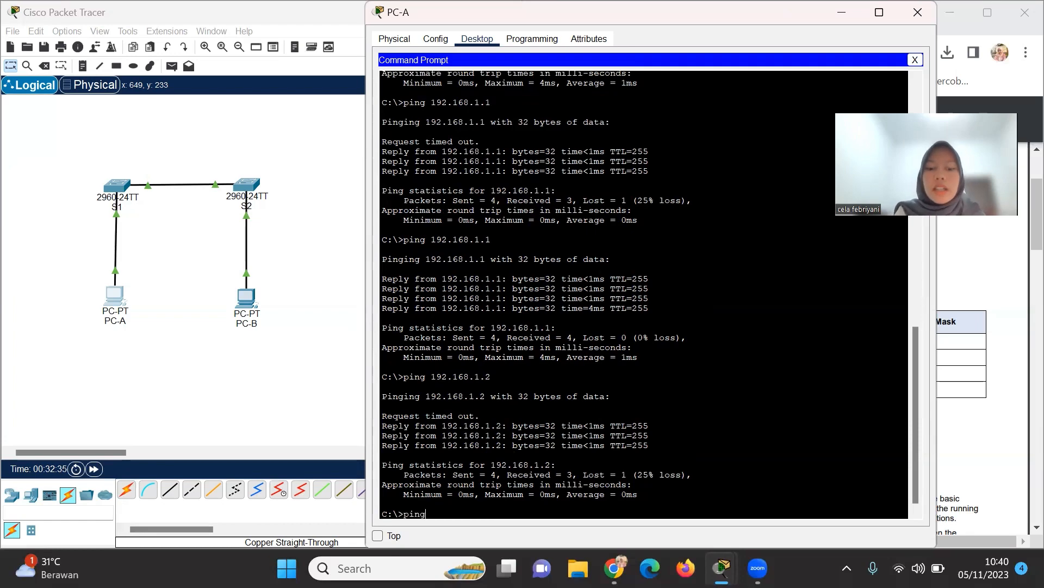
text( 192.1)
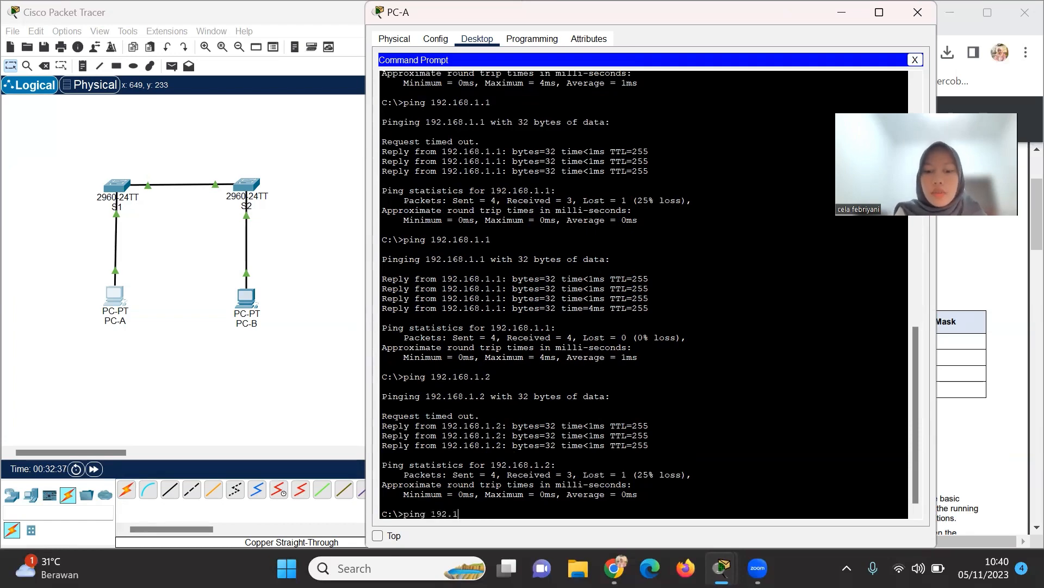
text(68.1.2)
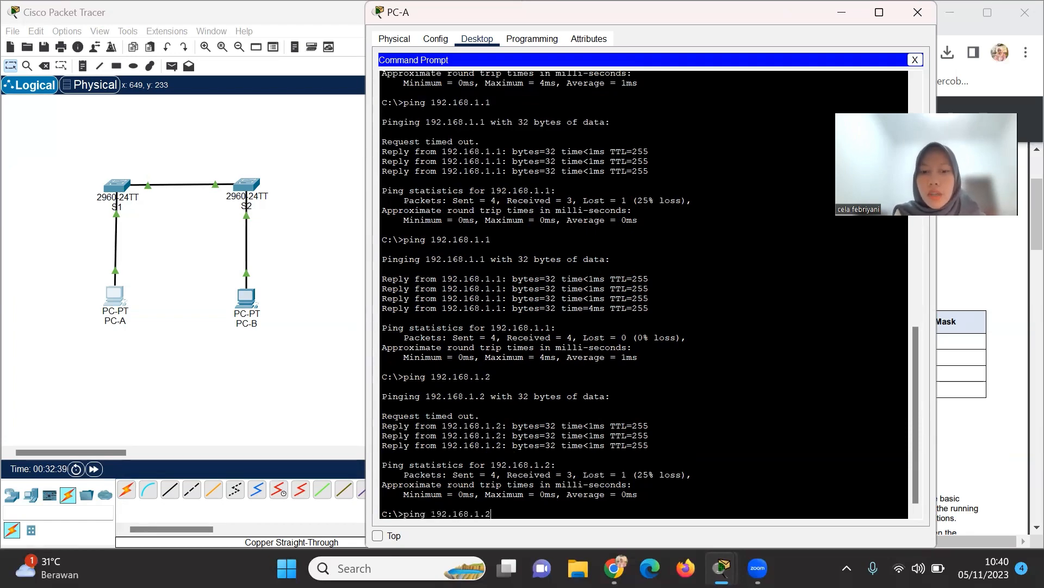
key(Return)
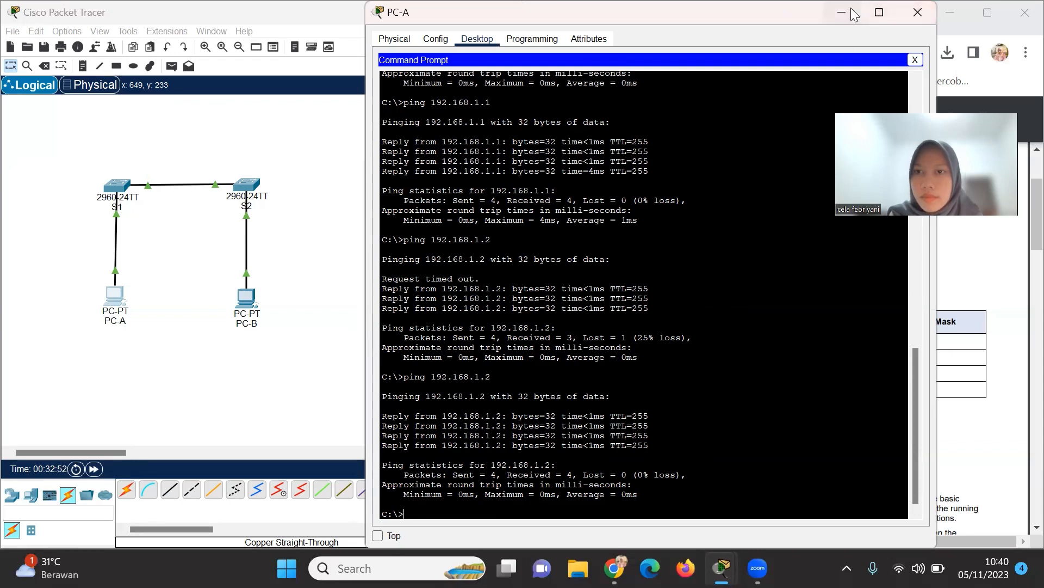
Close PC-A's window and bring the lab PDF's page 3 Reflection Questions into view.
click(916, 13)
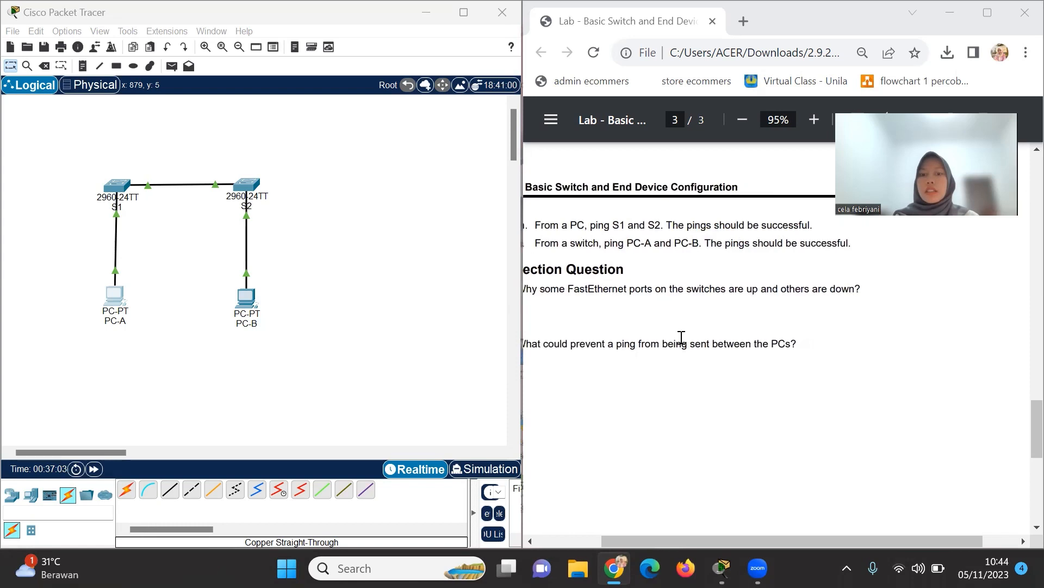
scroll(681, 337, left, 2)
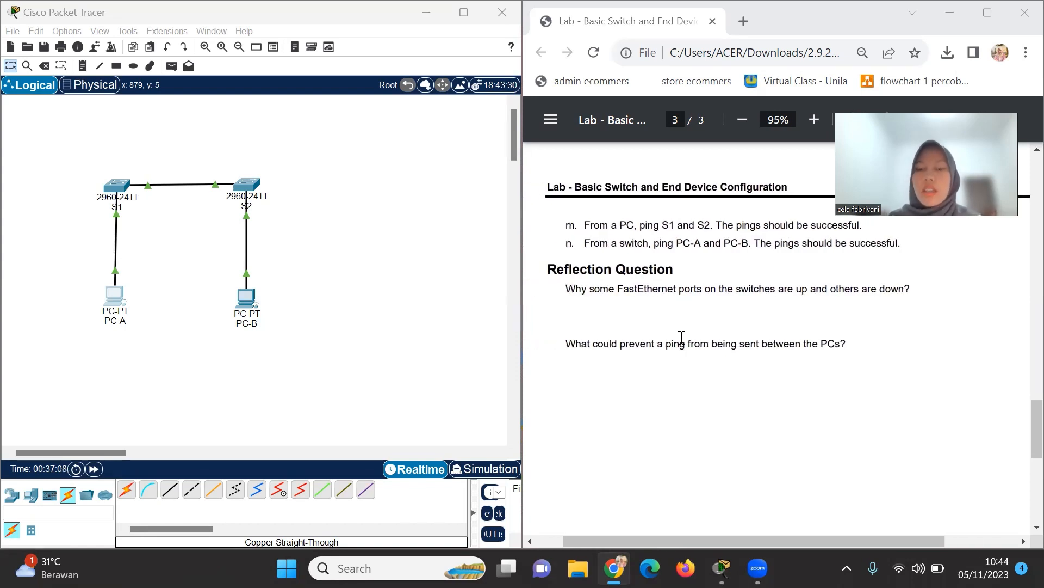
scroll(681, 337, right, 4)
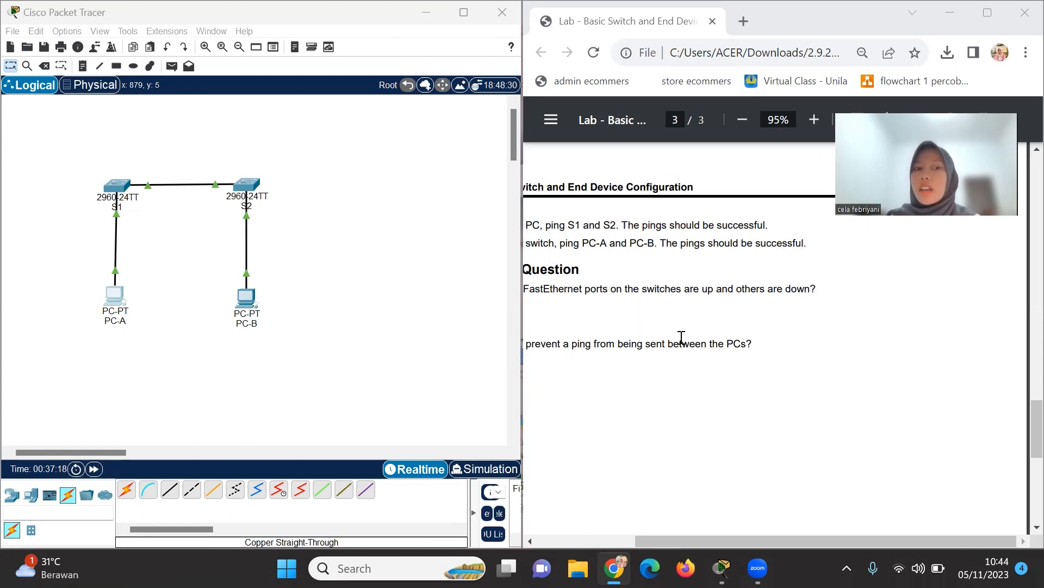
scroll(681, 337, left, 4)
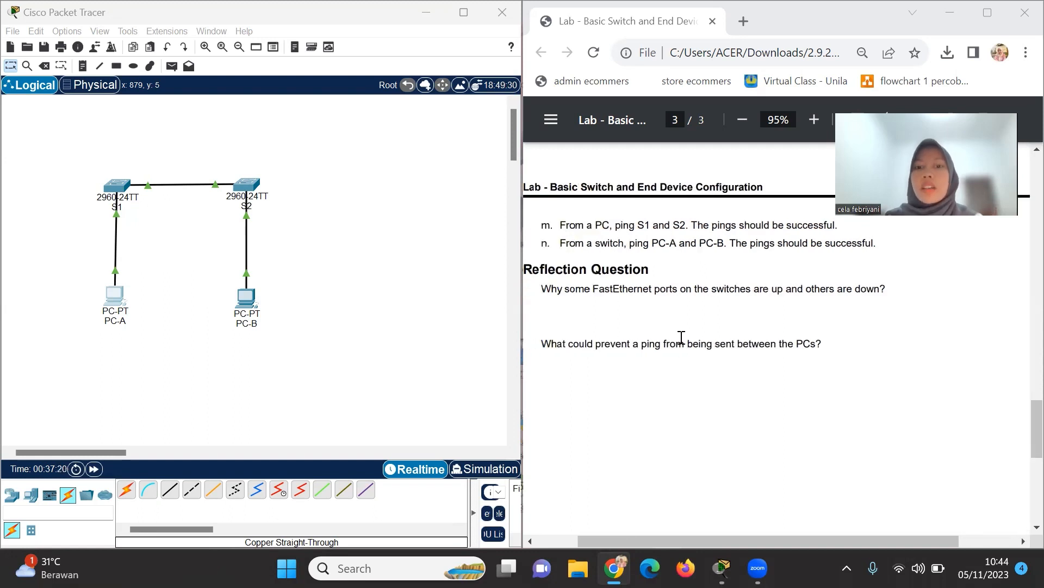
scroll(681, 337, right, 3)
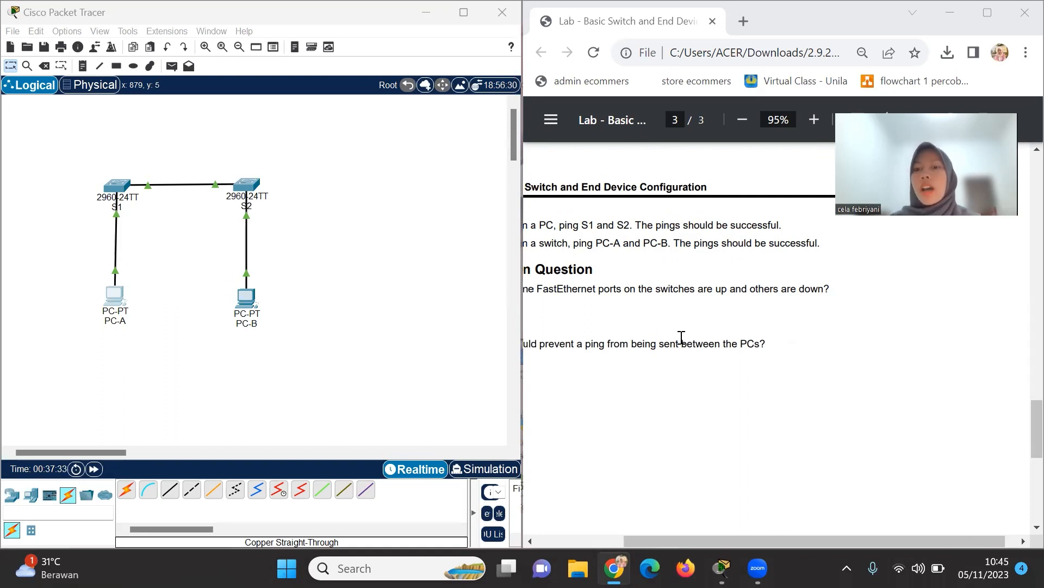
scroll(681, 337, left, 2)
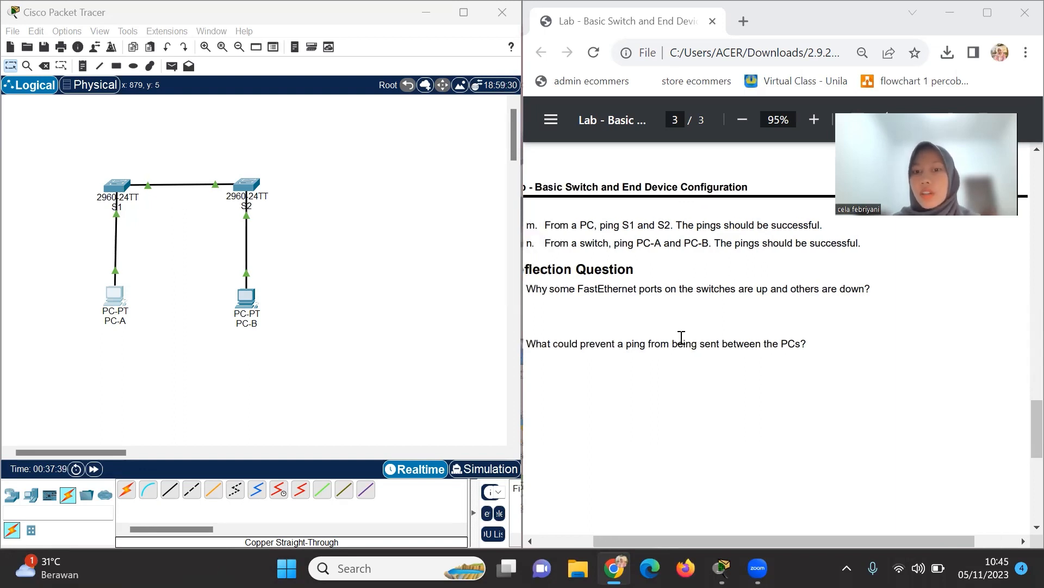
scroll(681, 337, right, 1)
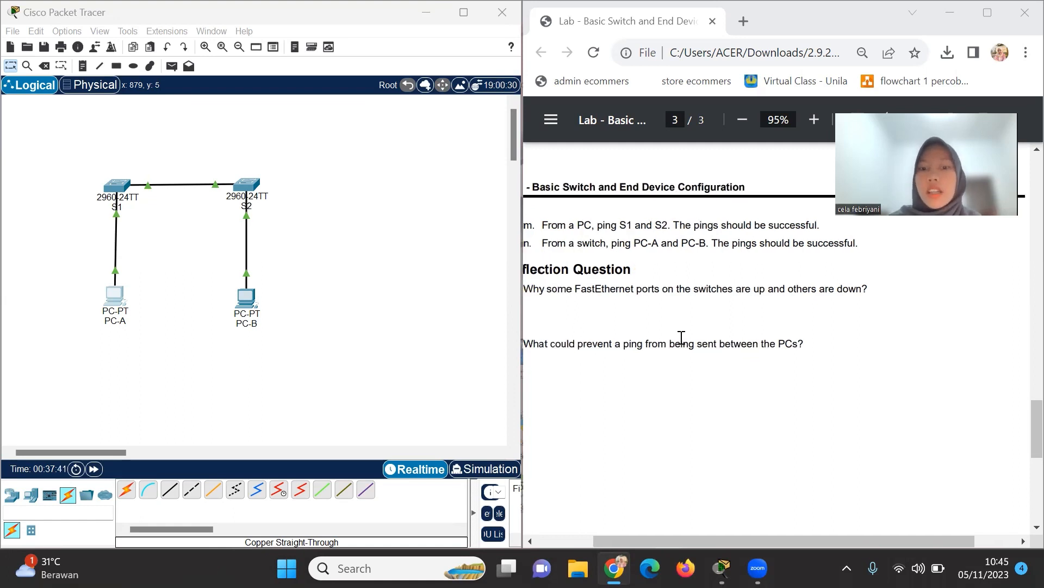
scroll(681, 338, left, 1)
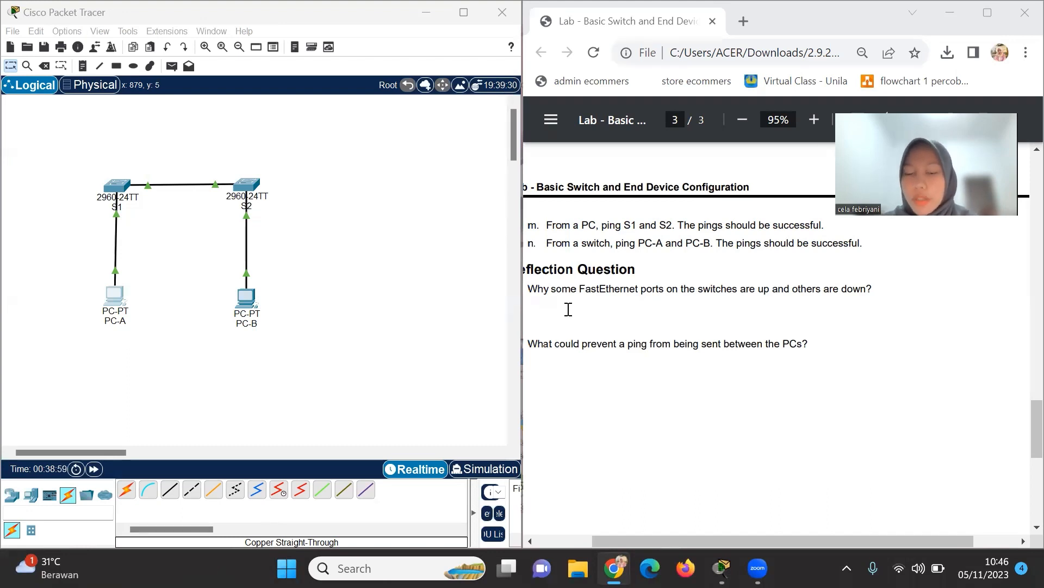
mouse_move(708, 551)
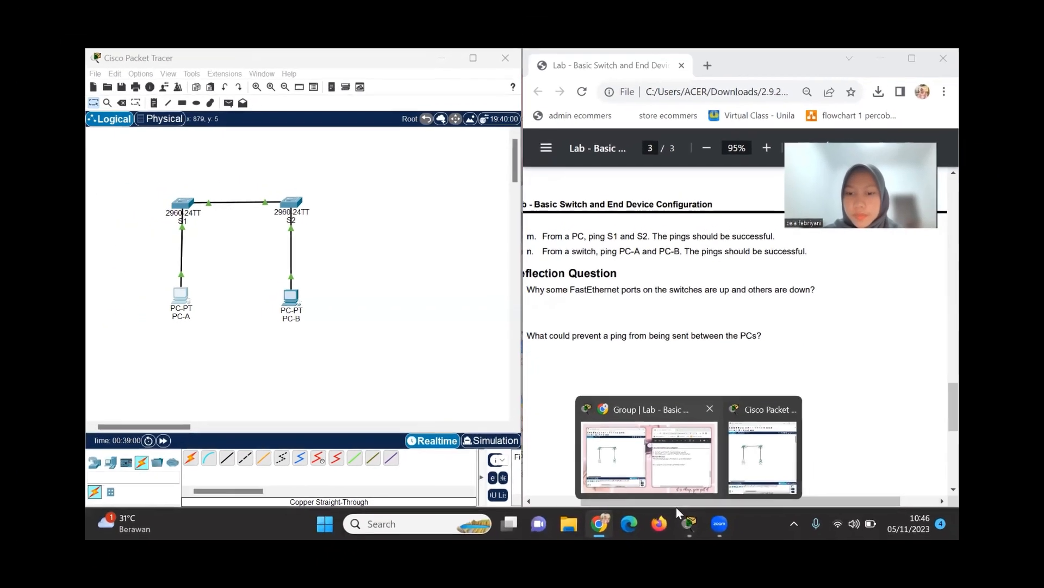